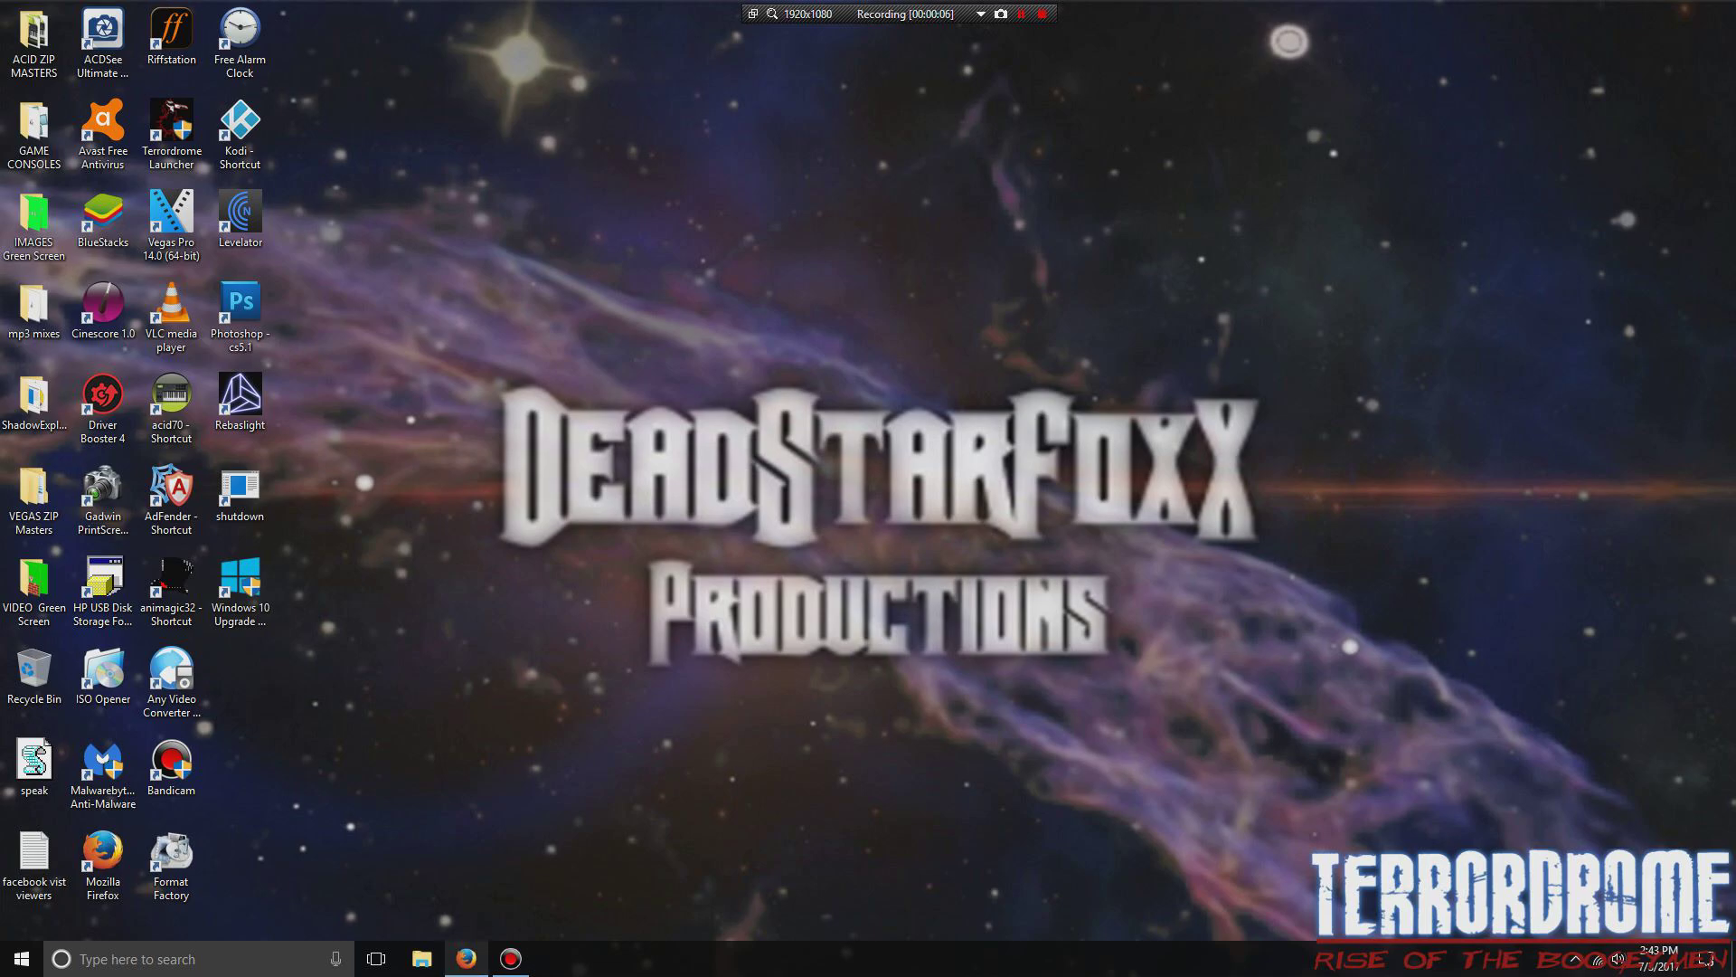
- Switch to Firefox, search Yahoo for "terrordrome", open the official Terrordrome The Game site and close the search results tab
click(466, 958)
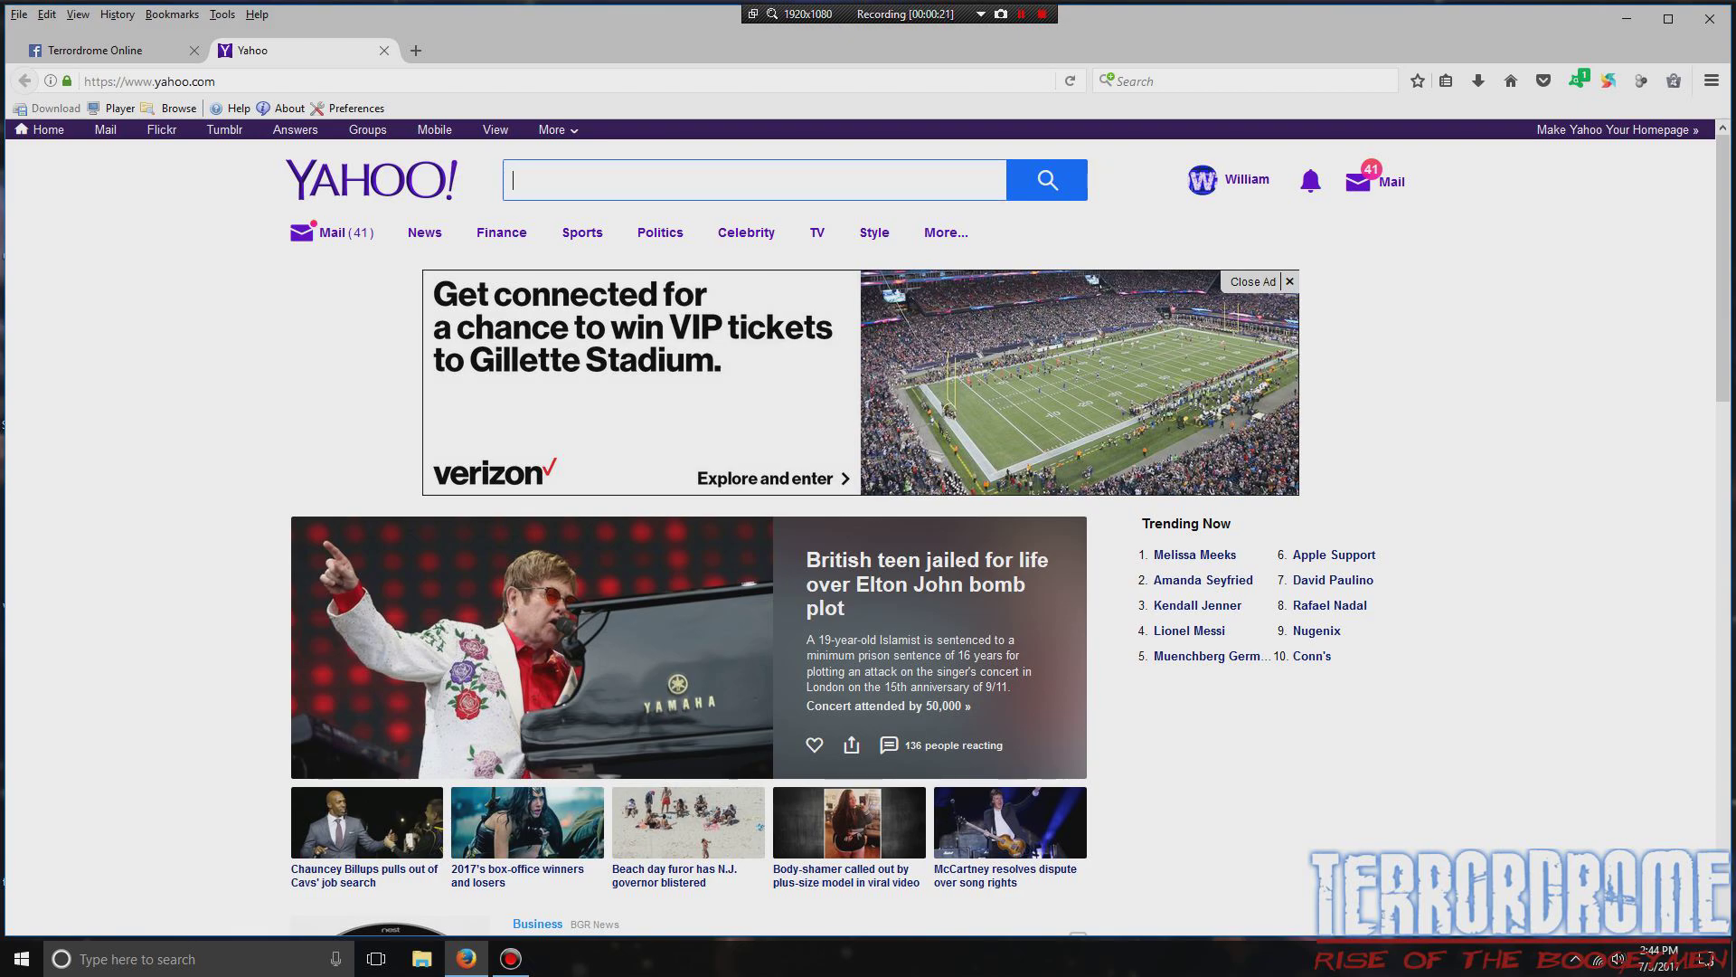
text(t)
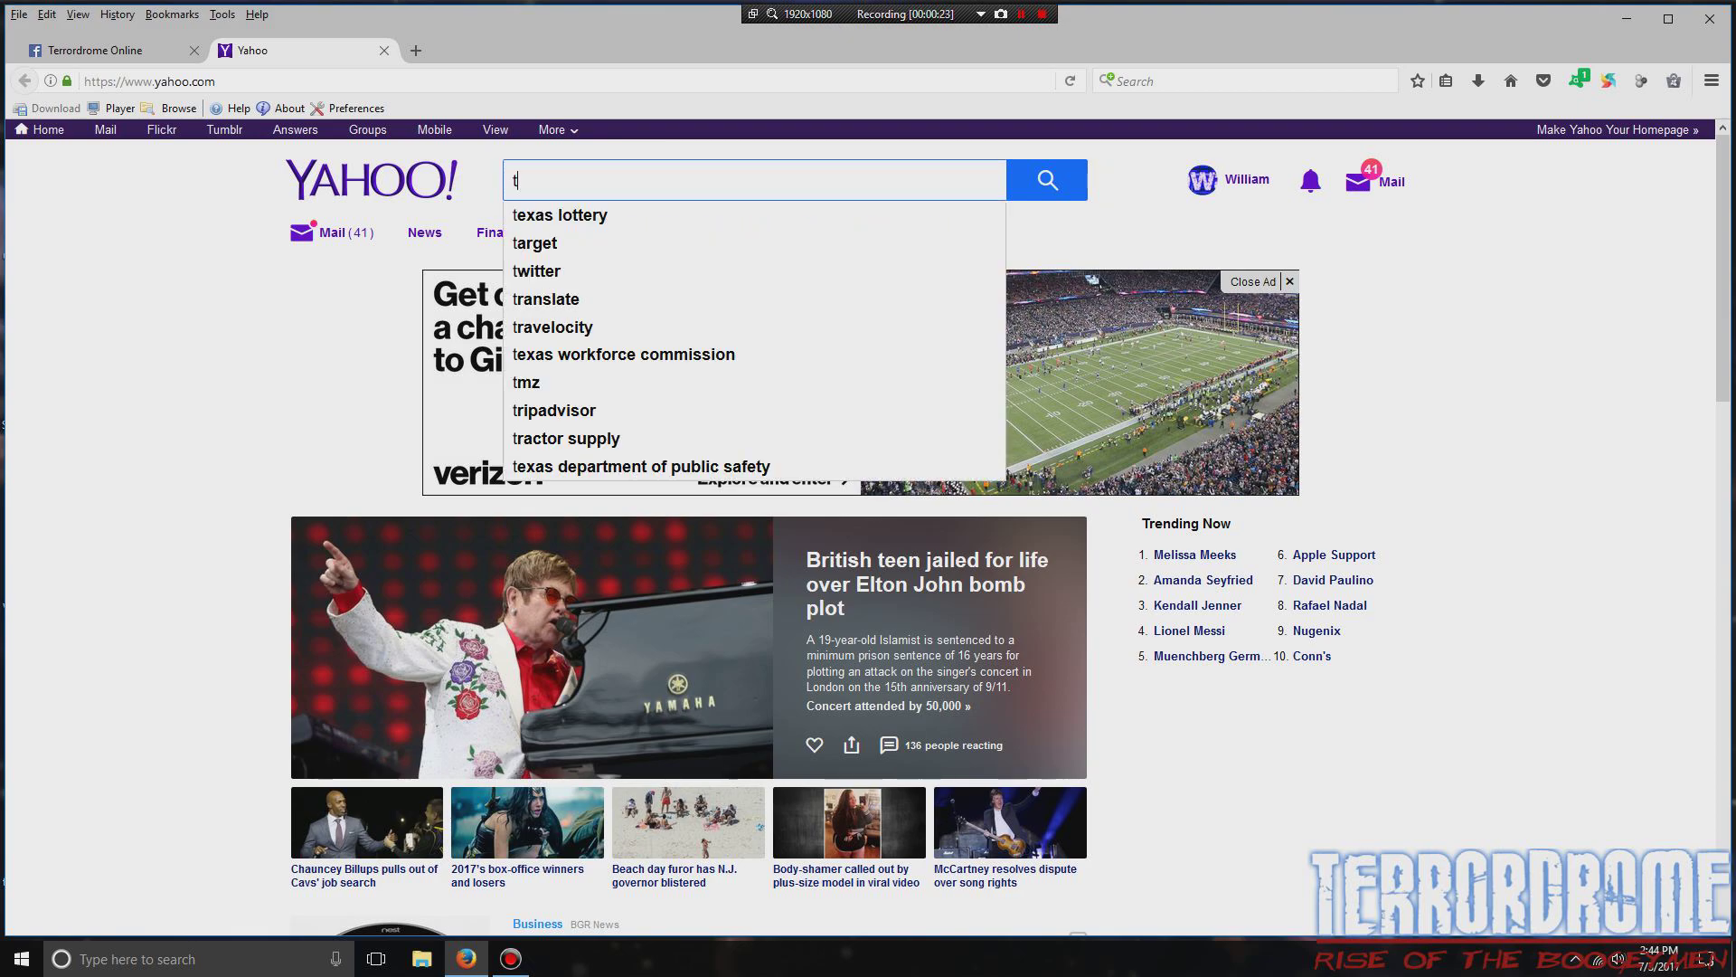
text(errordrom)
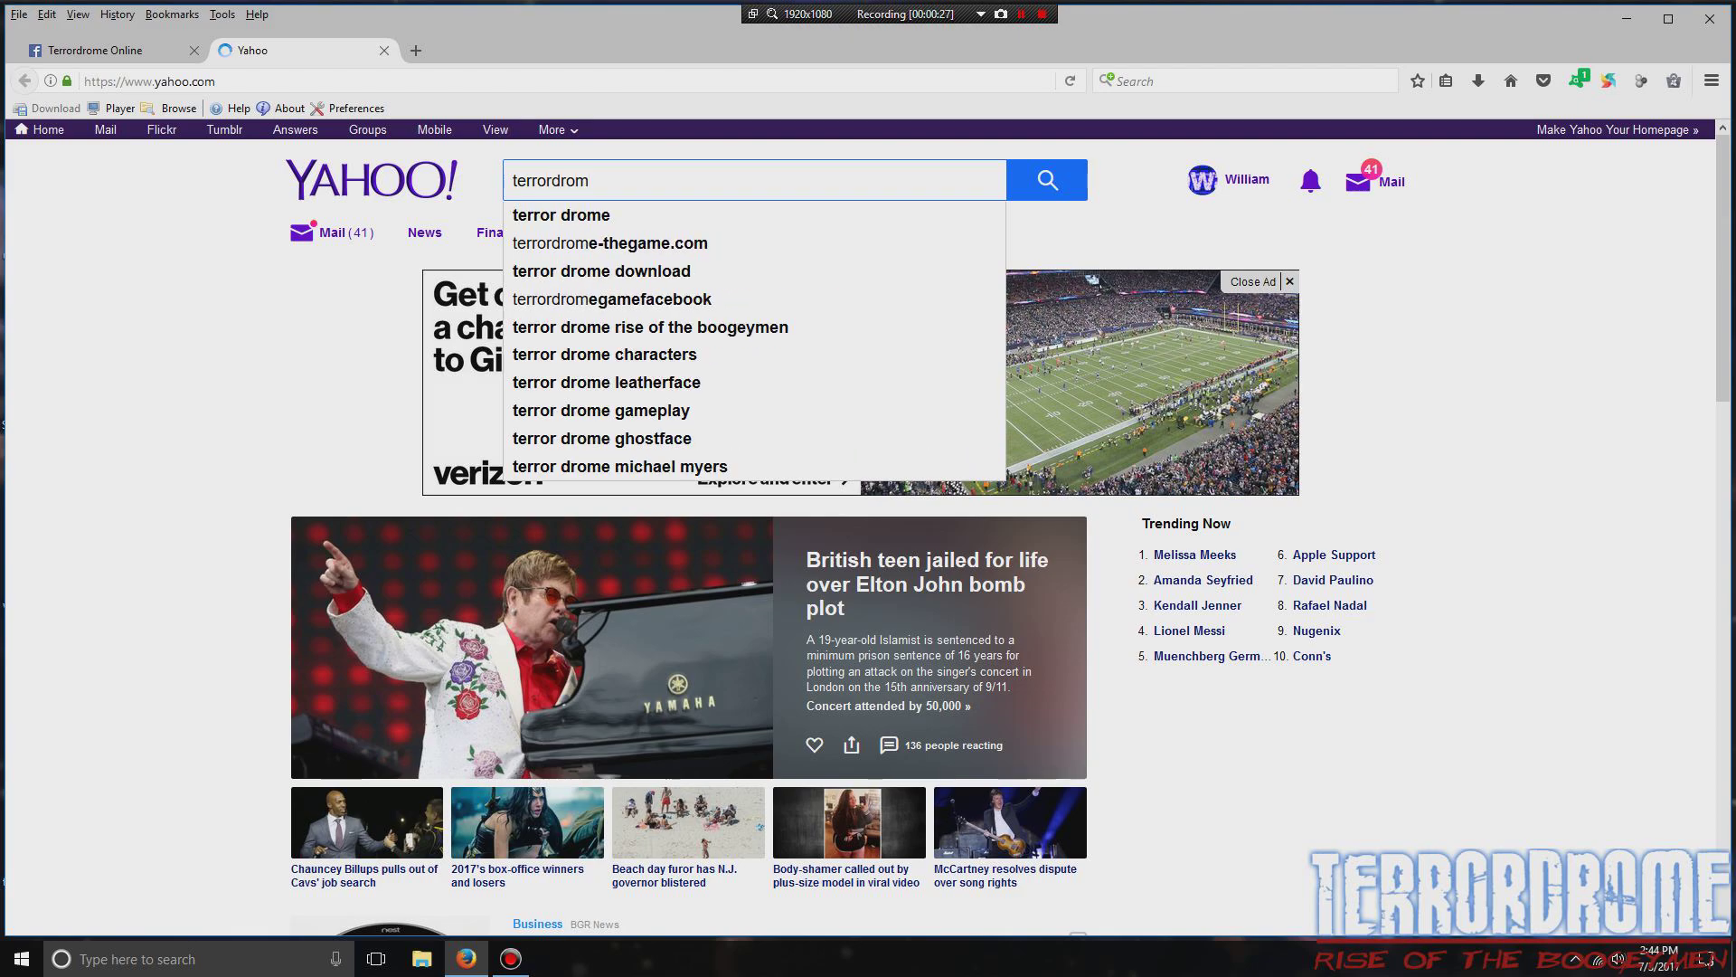
text(e)
key(Return)
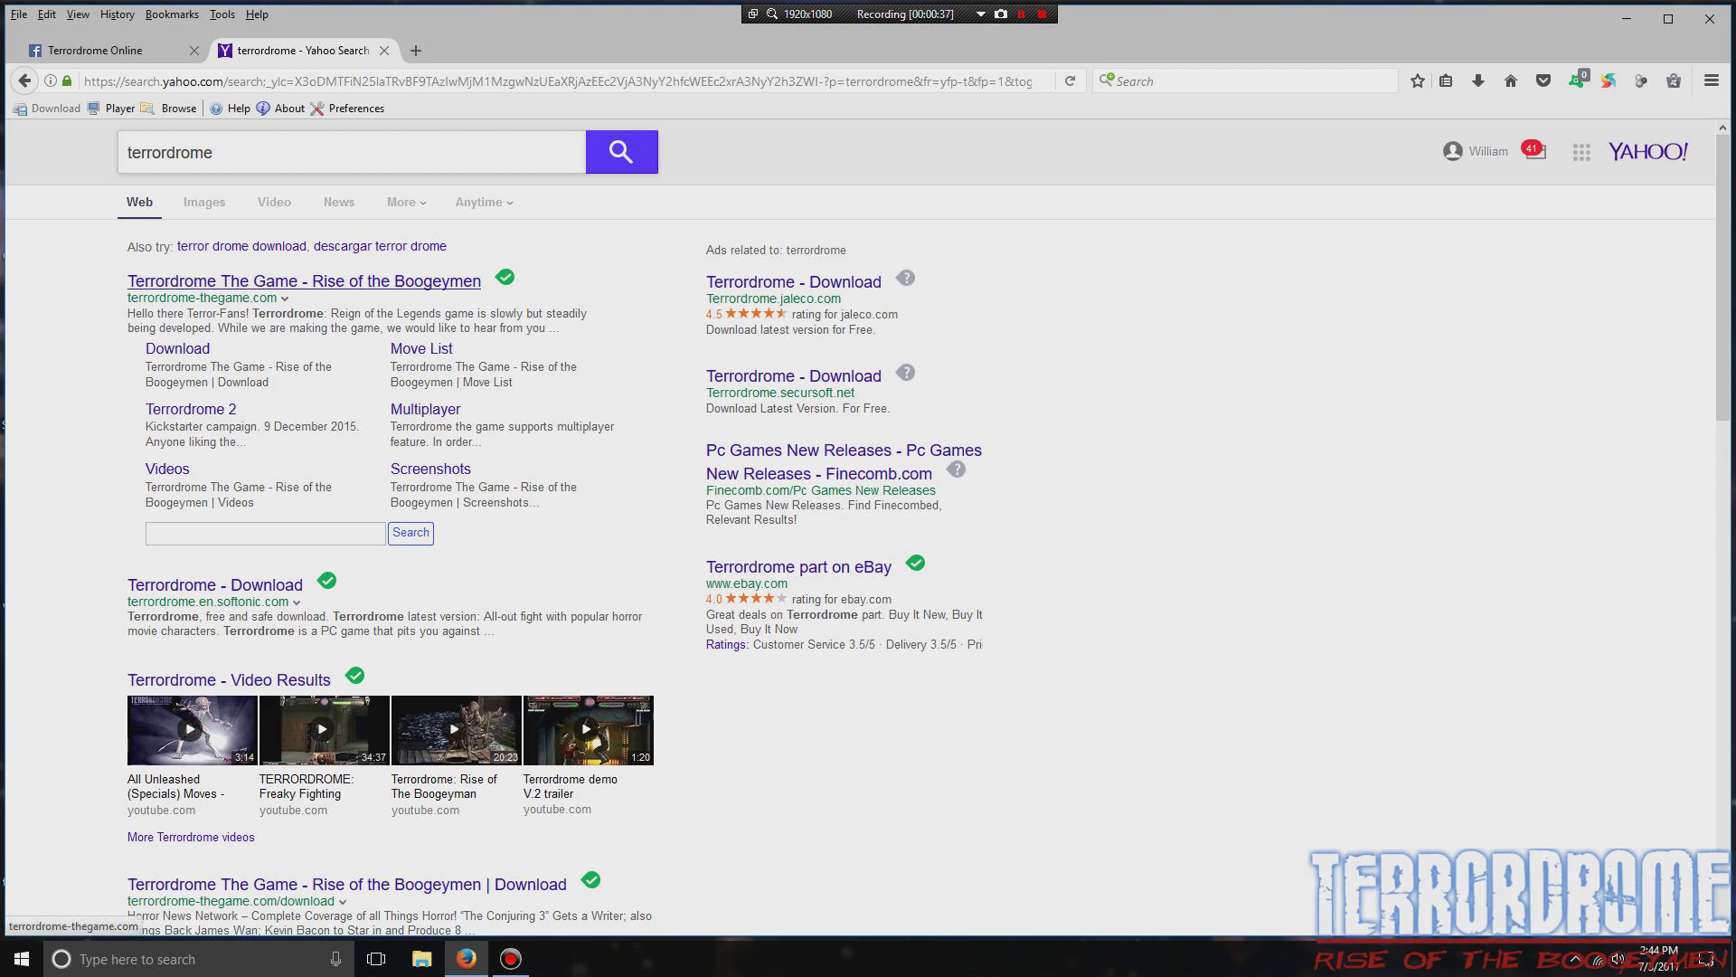
click(304, 281)
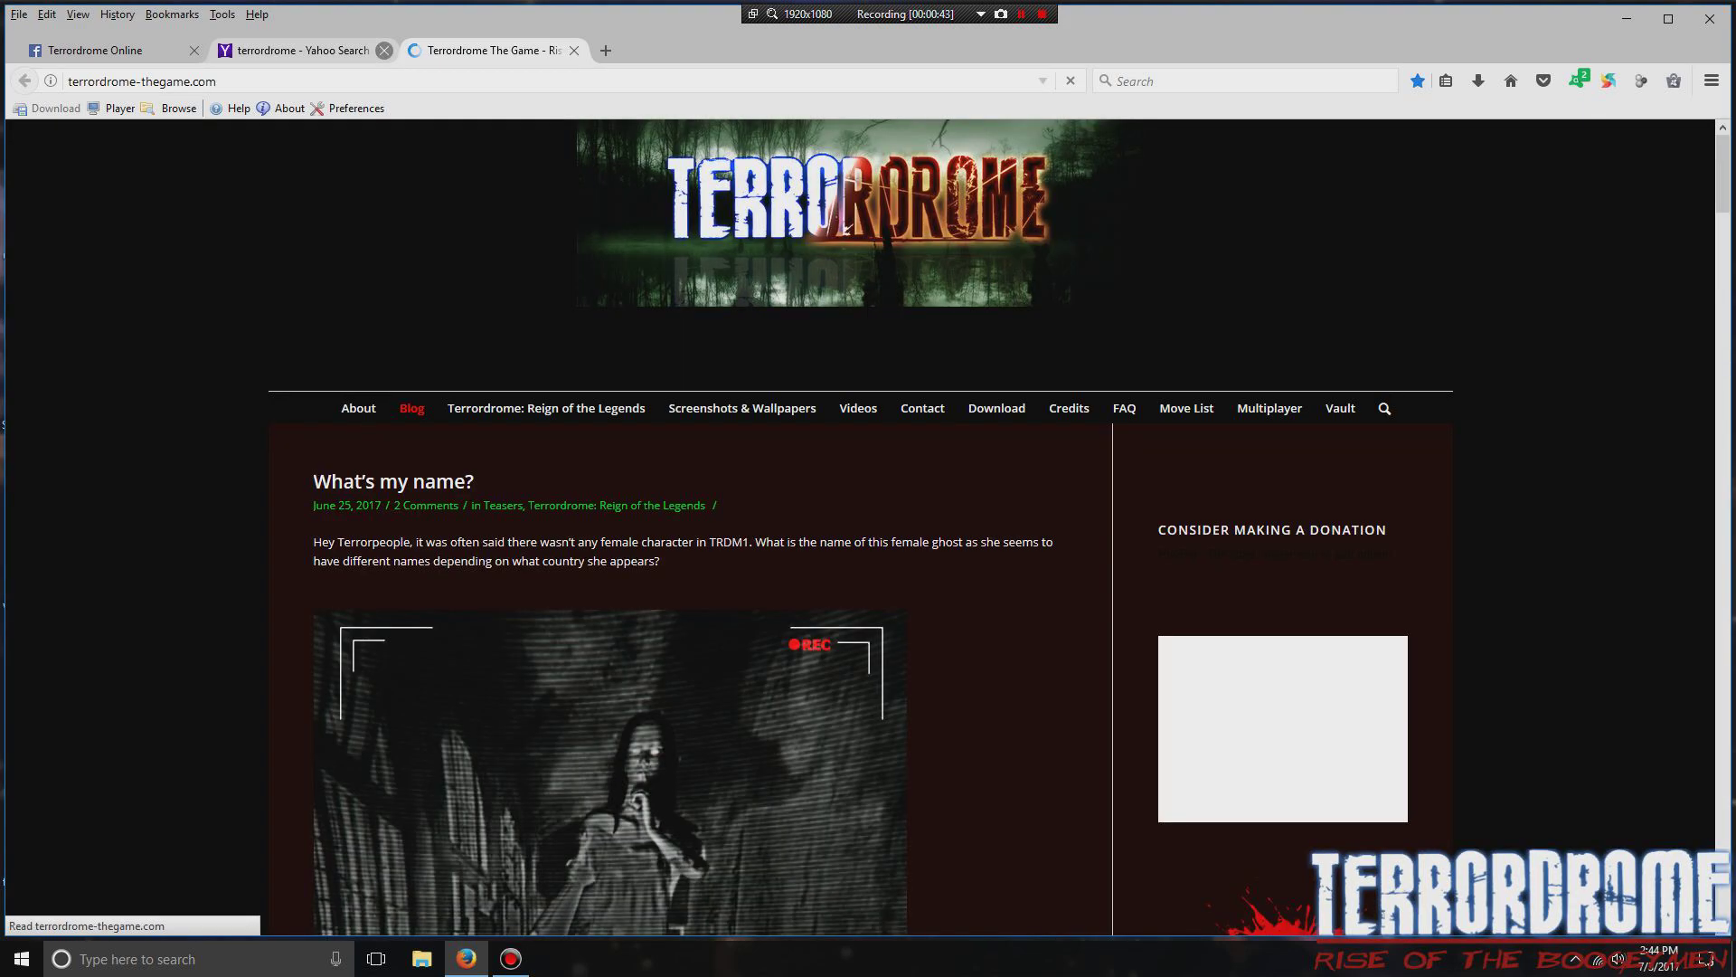
click(384, 50)
- Look over the Terrordrome site's blog posts and open its Download page
scroll(690, 390, down, 15)
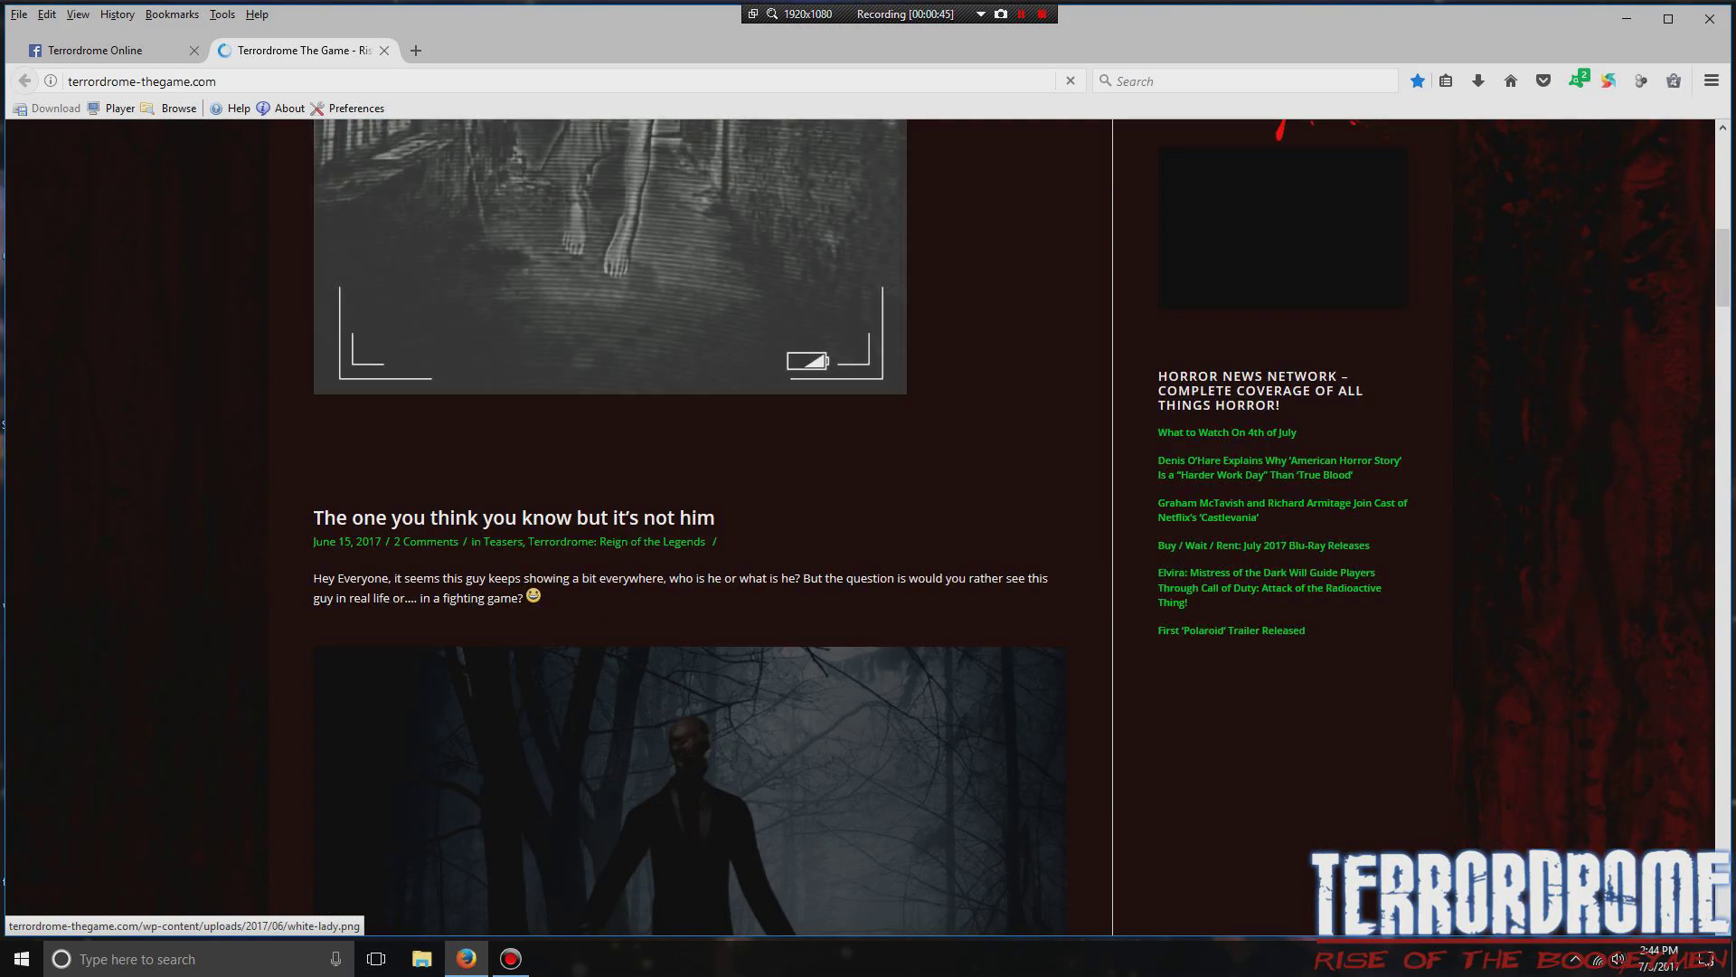
scroll(690, 391, down, 20)
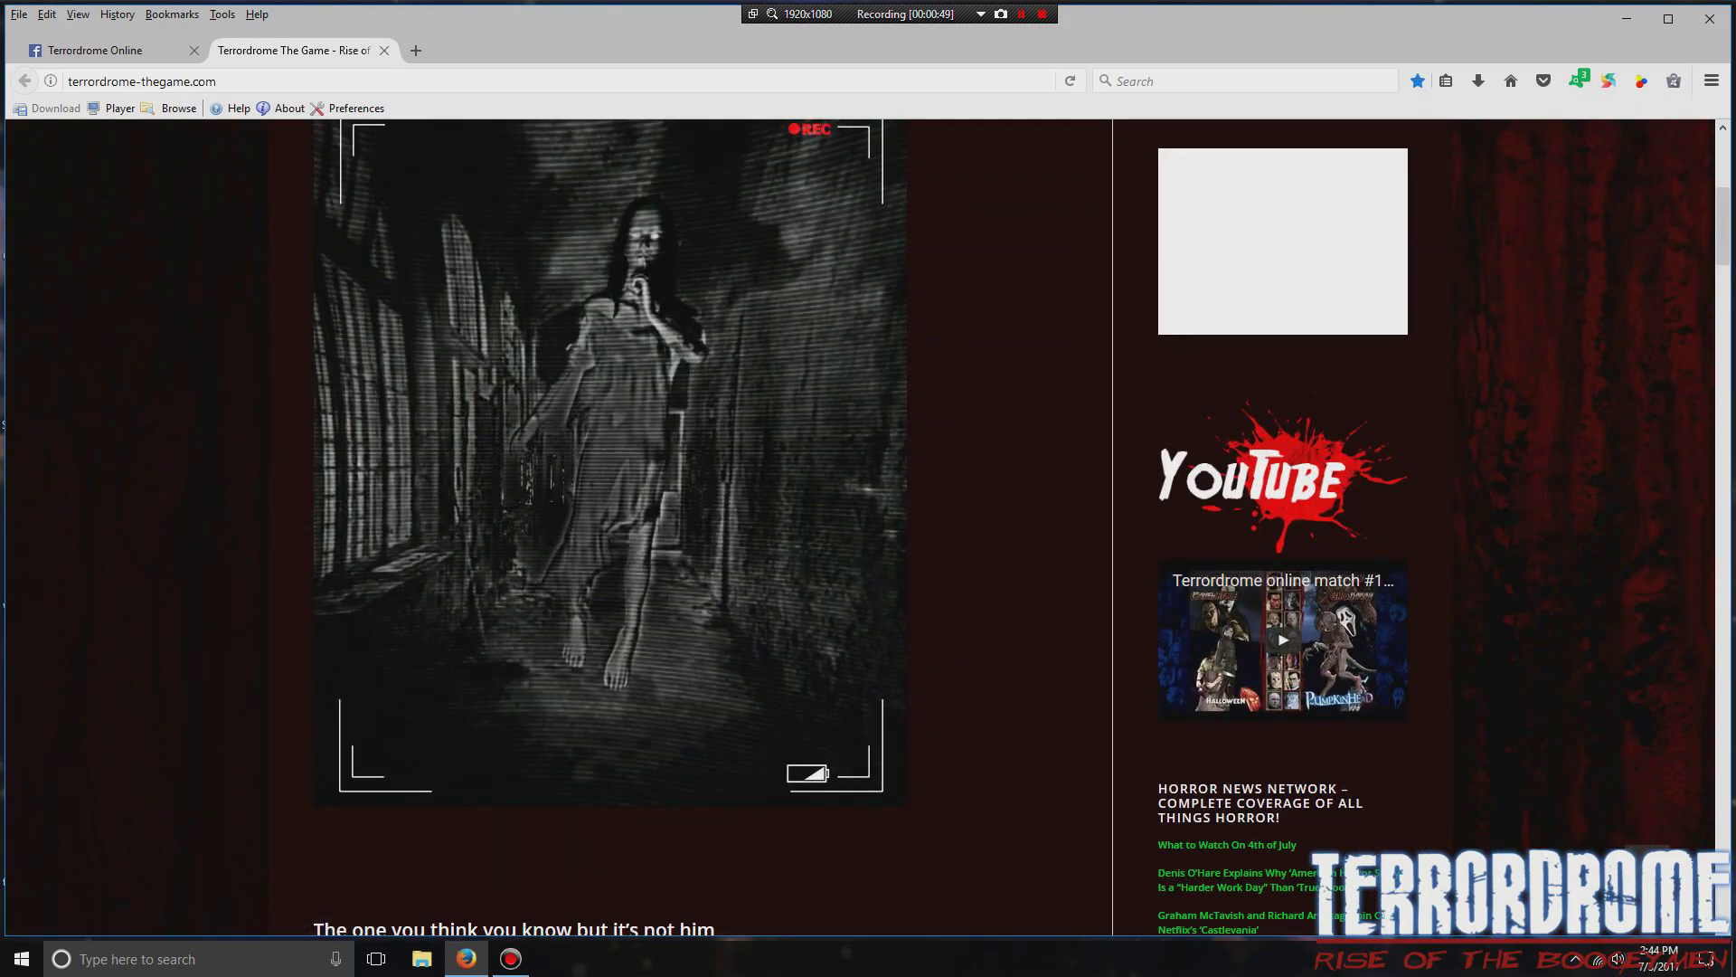
key(Home)
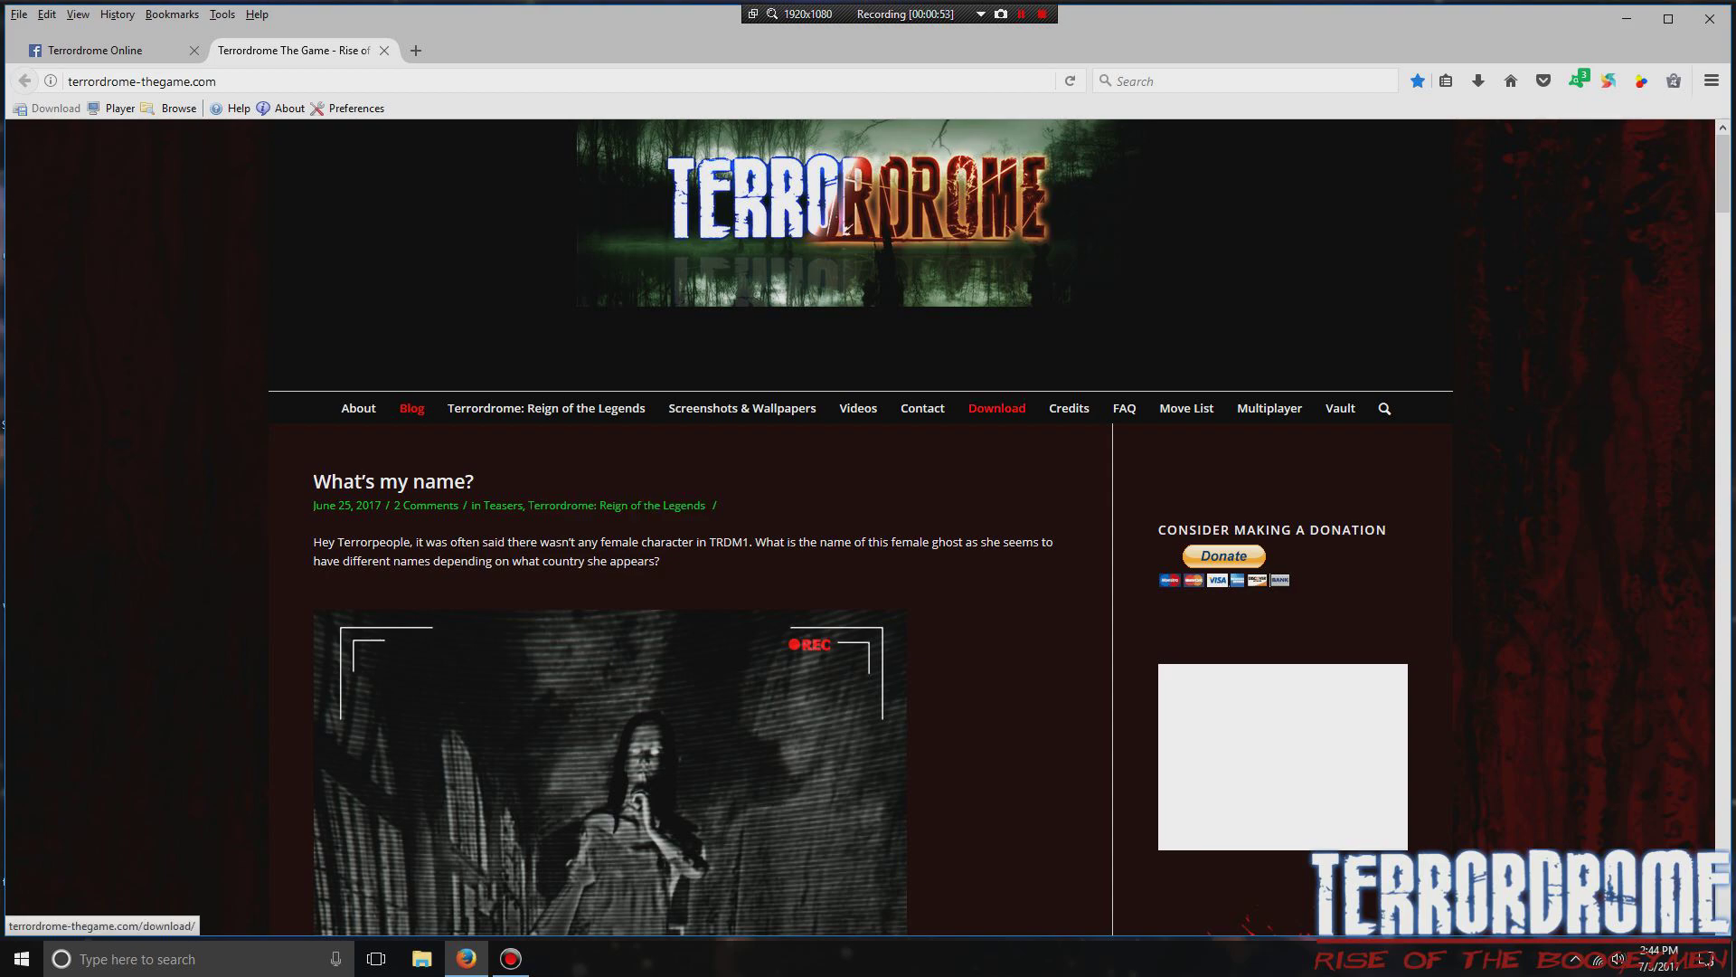
click(996, 408)
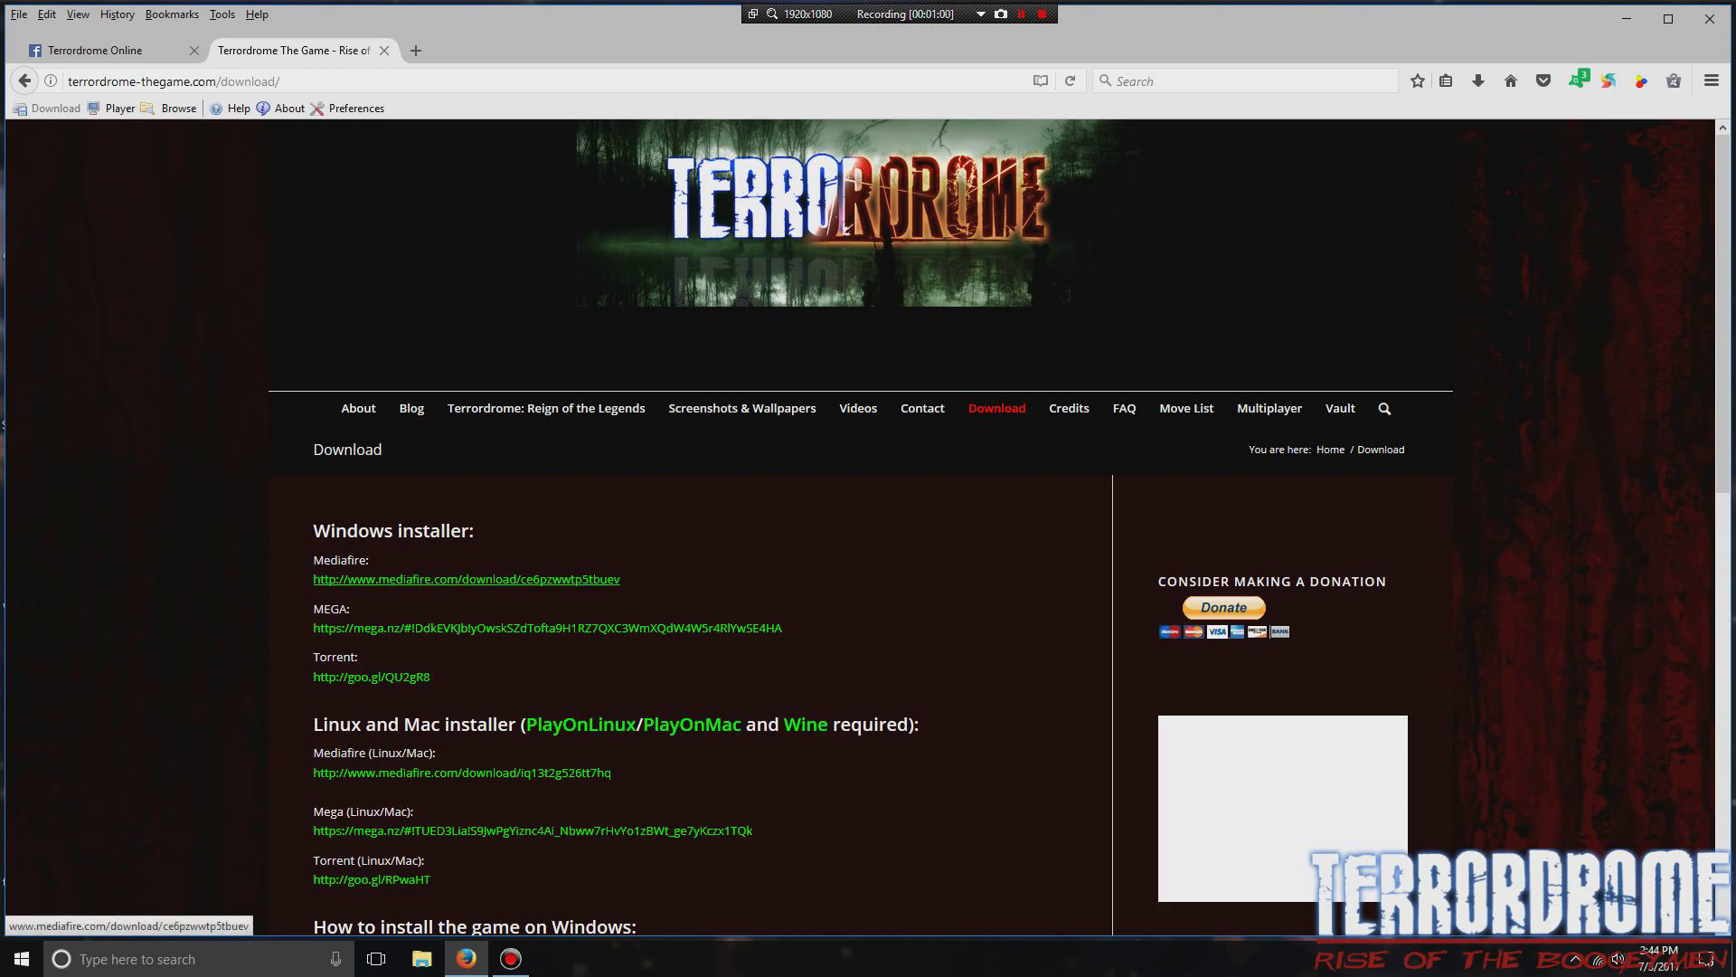
- Request the Terrordrome_2_10_2.exe Windows installer from the Mediafire link, cancel saving it, and close the extra tabs
click(466, 578)
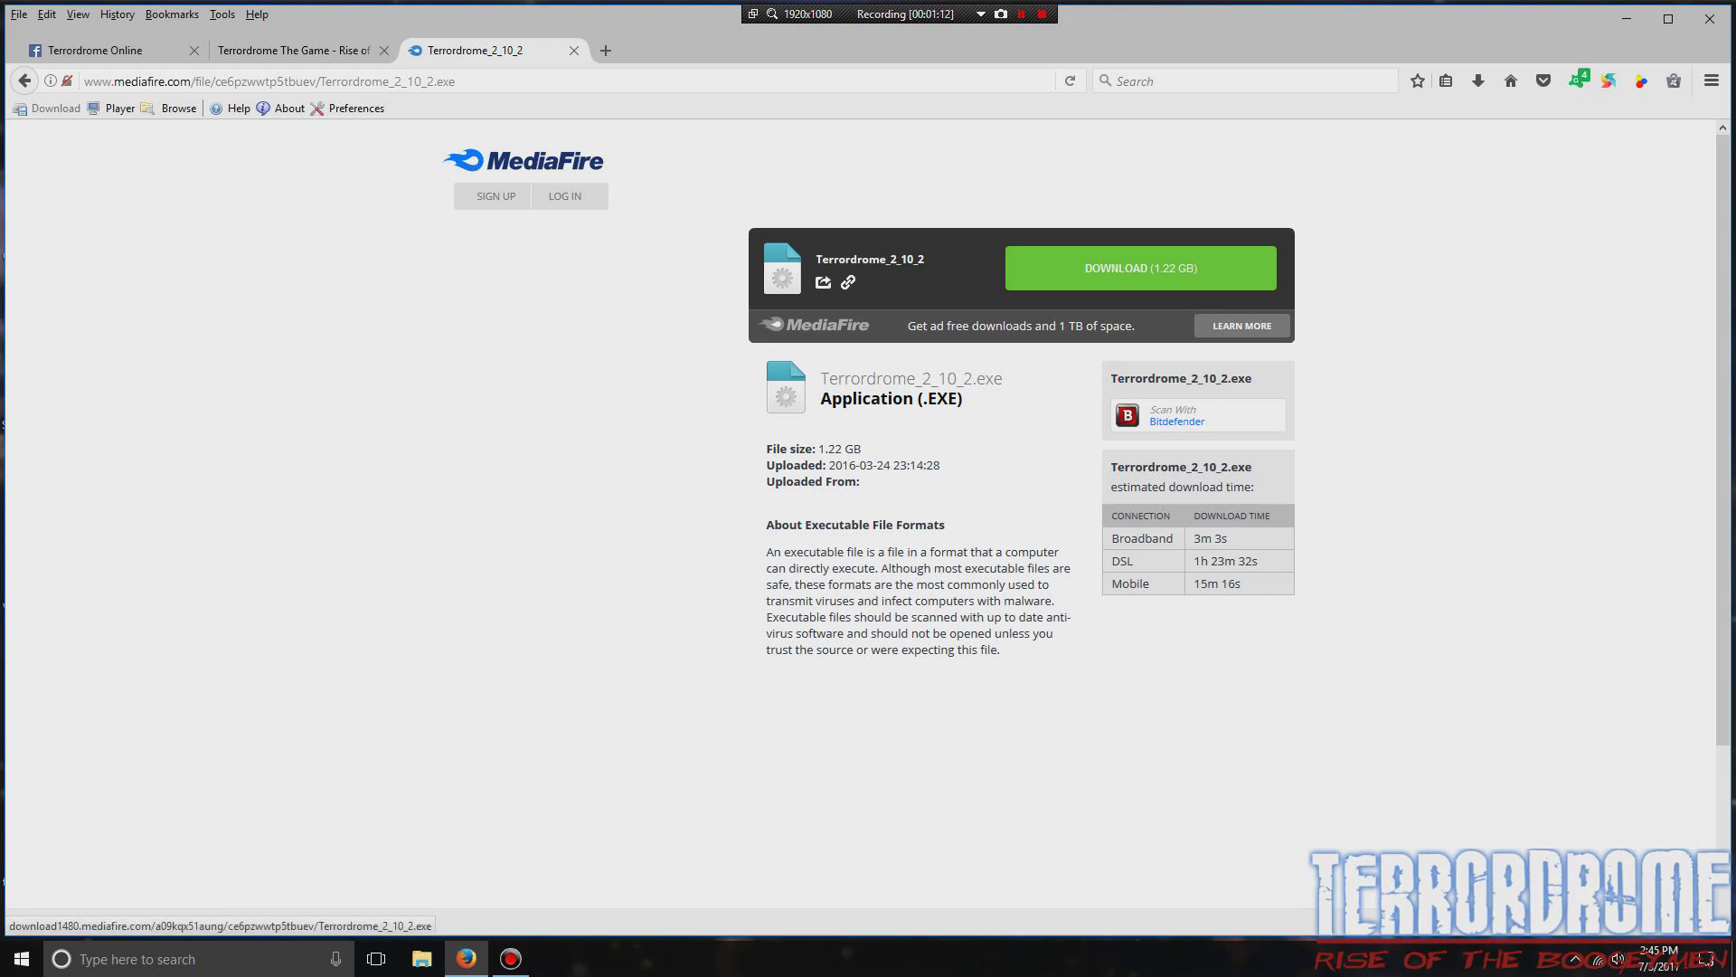
click(1140, 267)
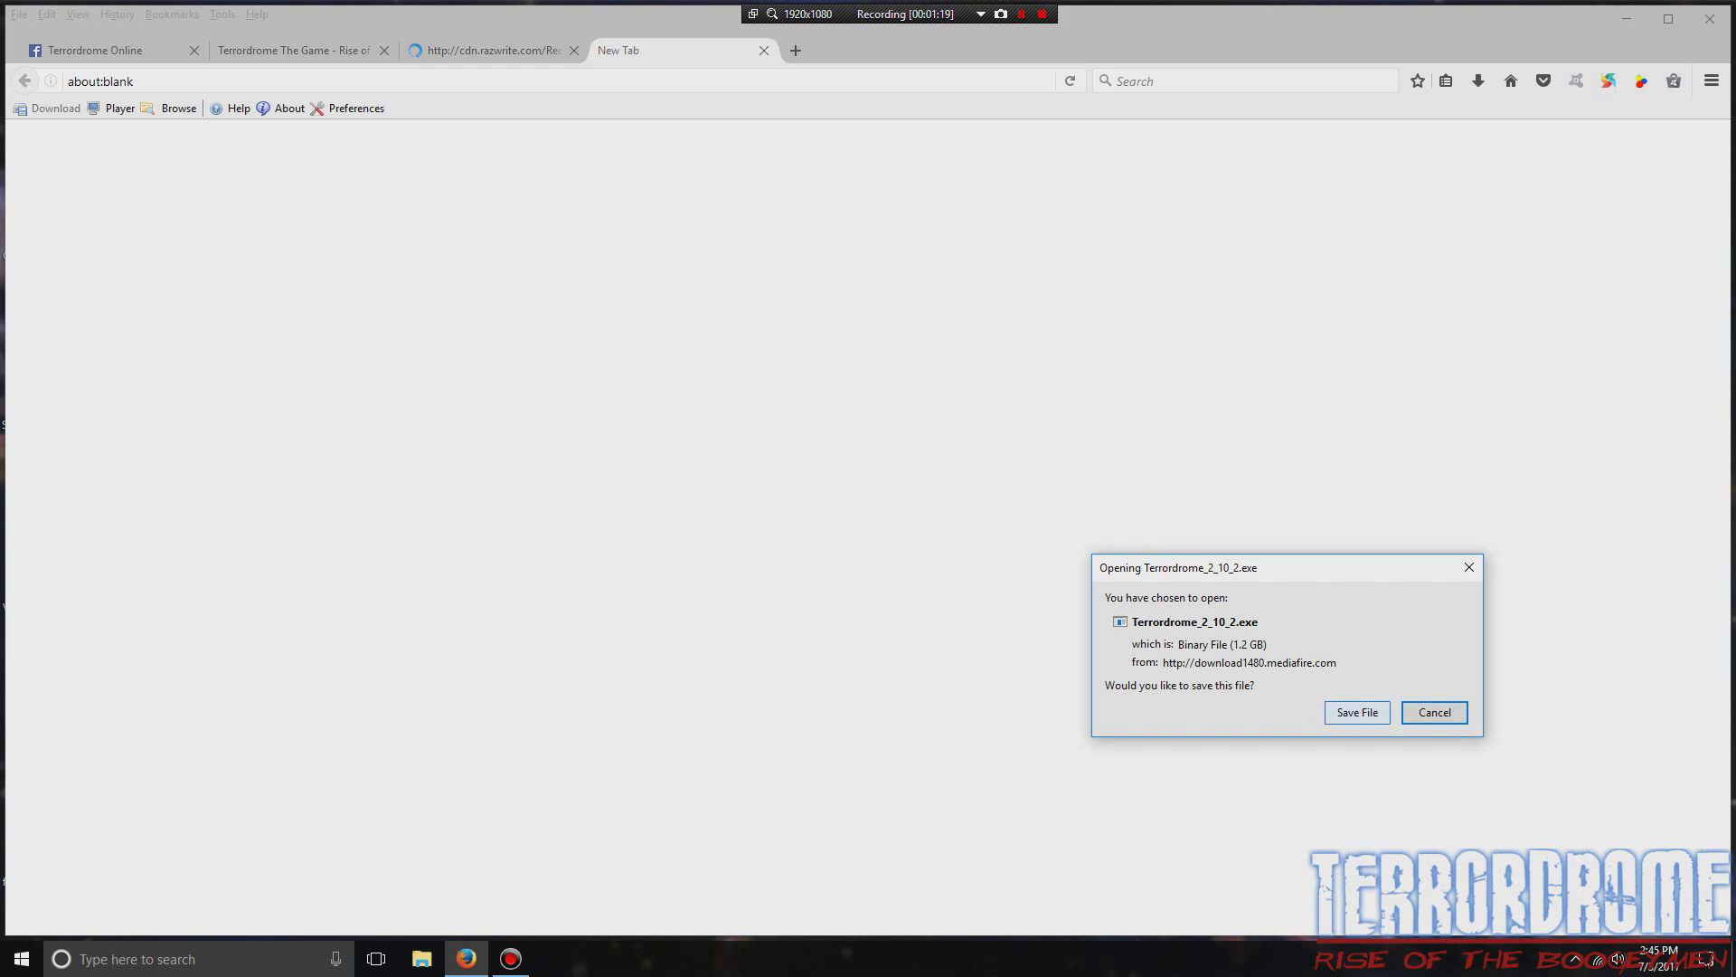
click(1357, 712)
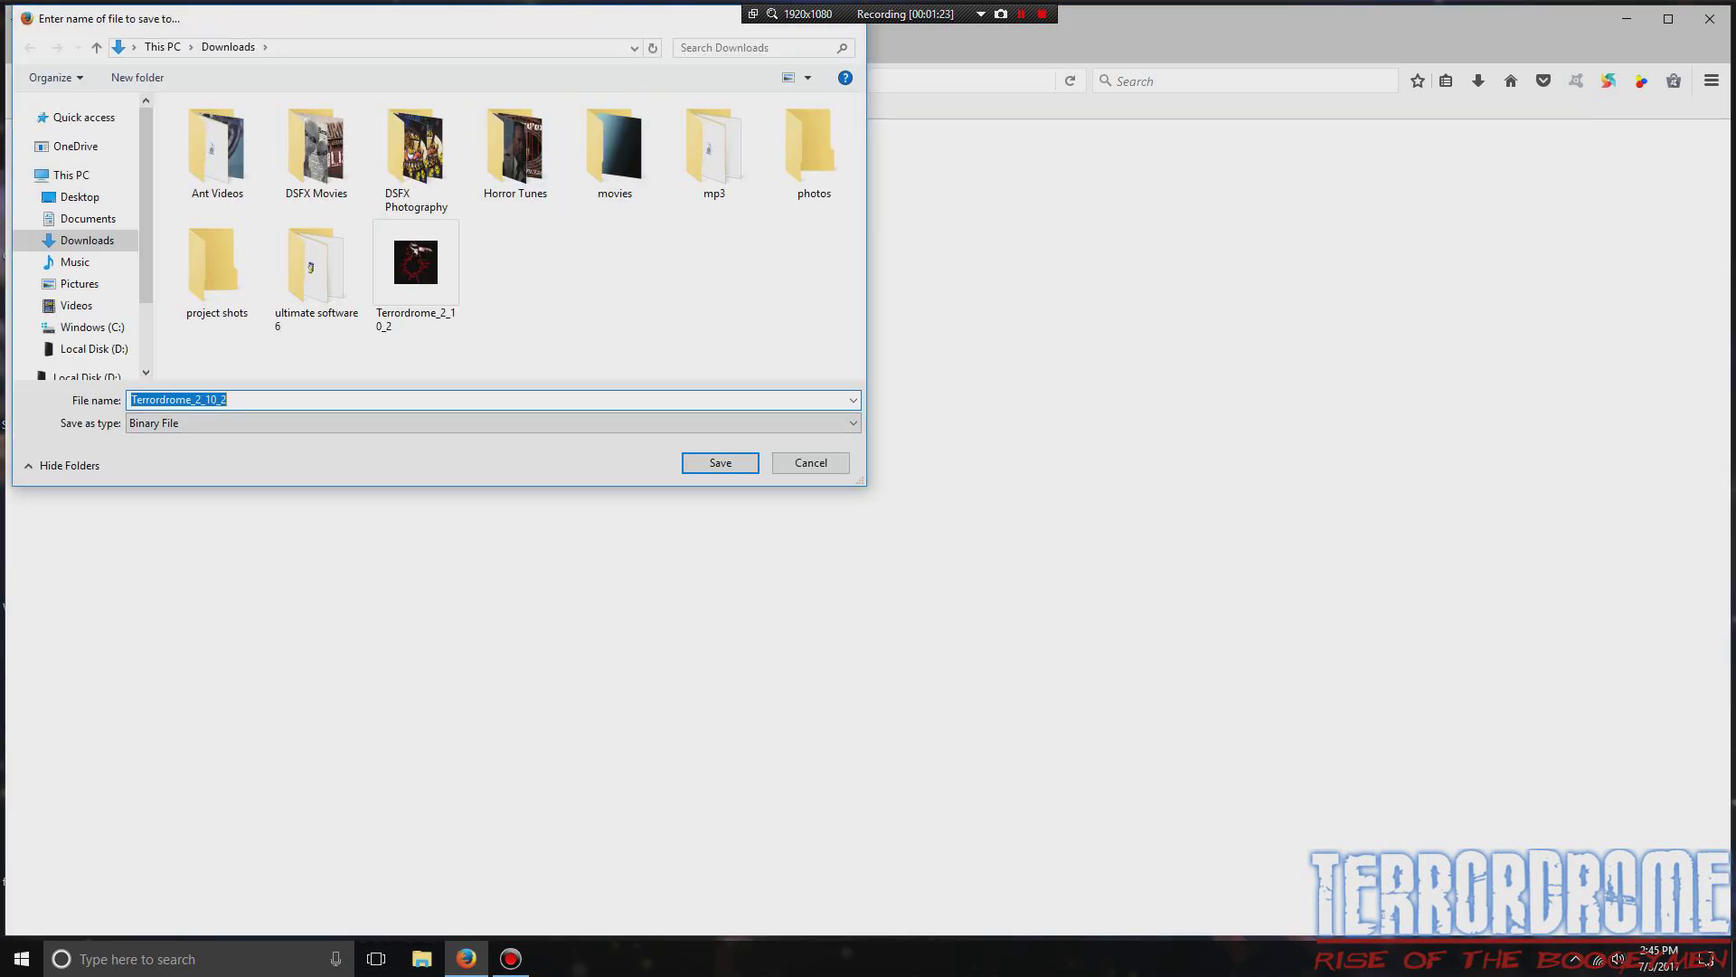
click(493, 422)
click(493, 438)
click(810, 462)
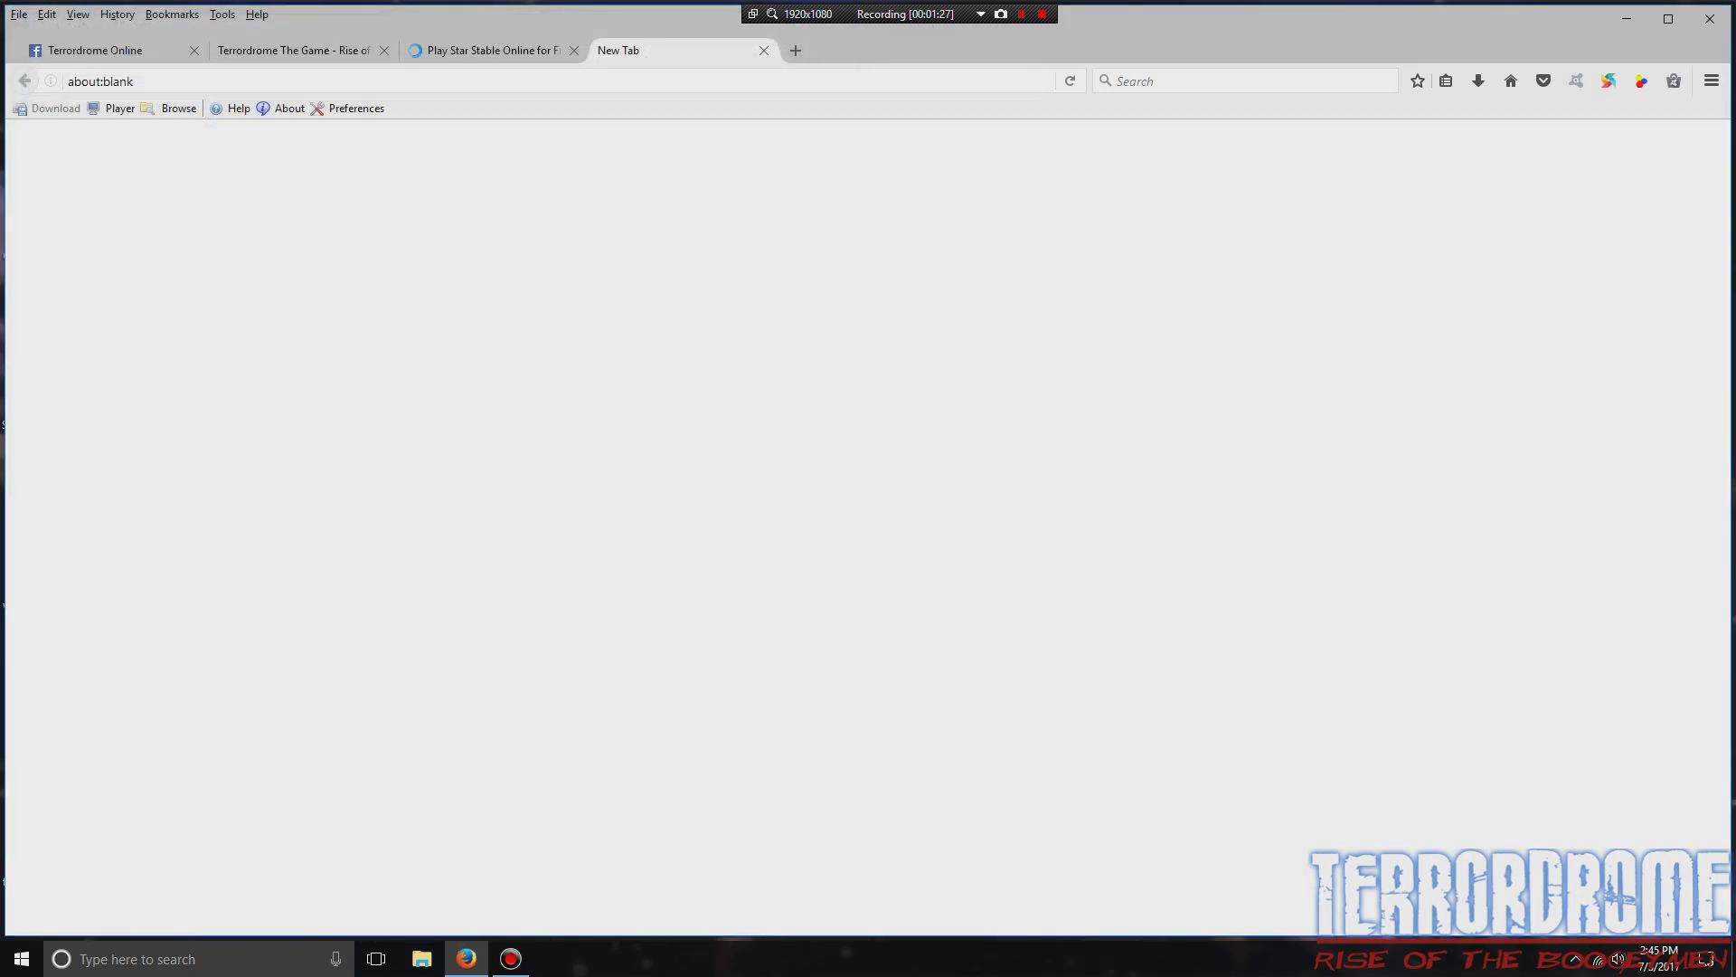
click(764, 50)
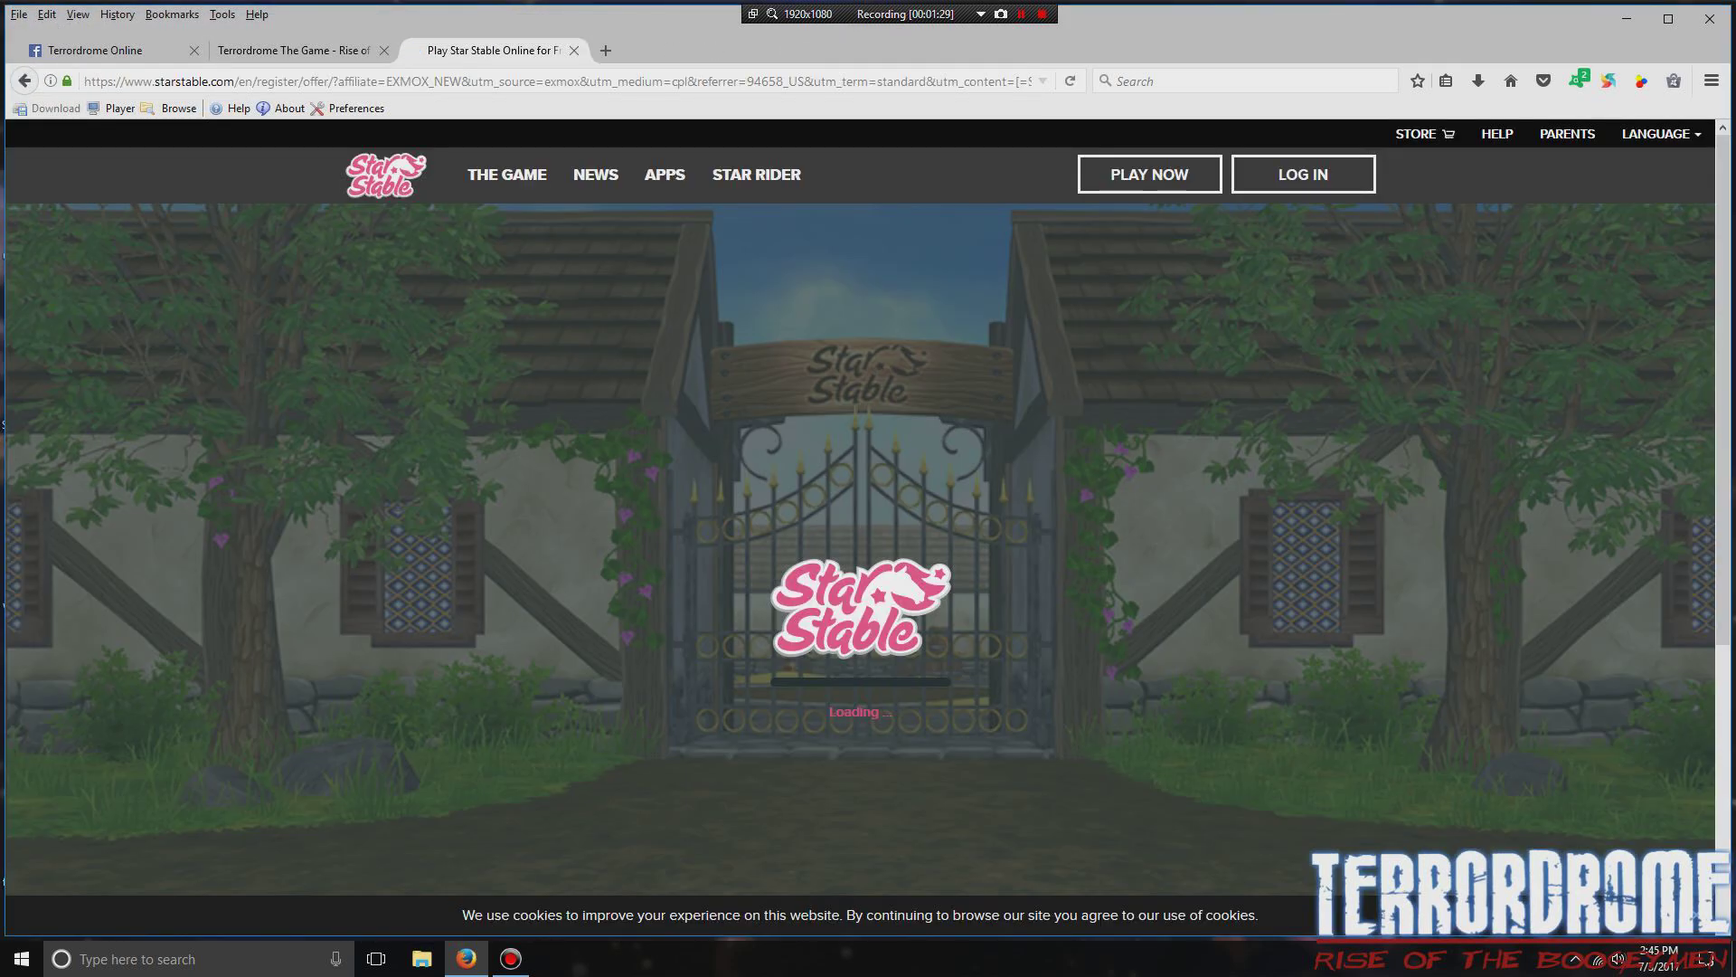
click(574, 49)
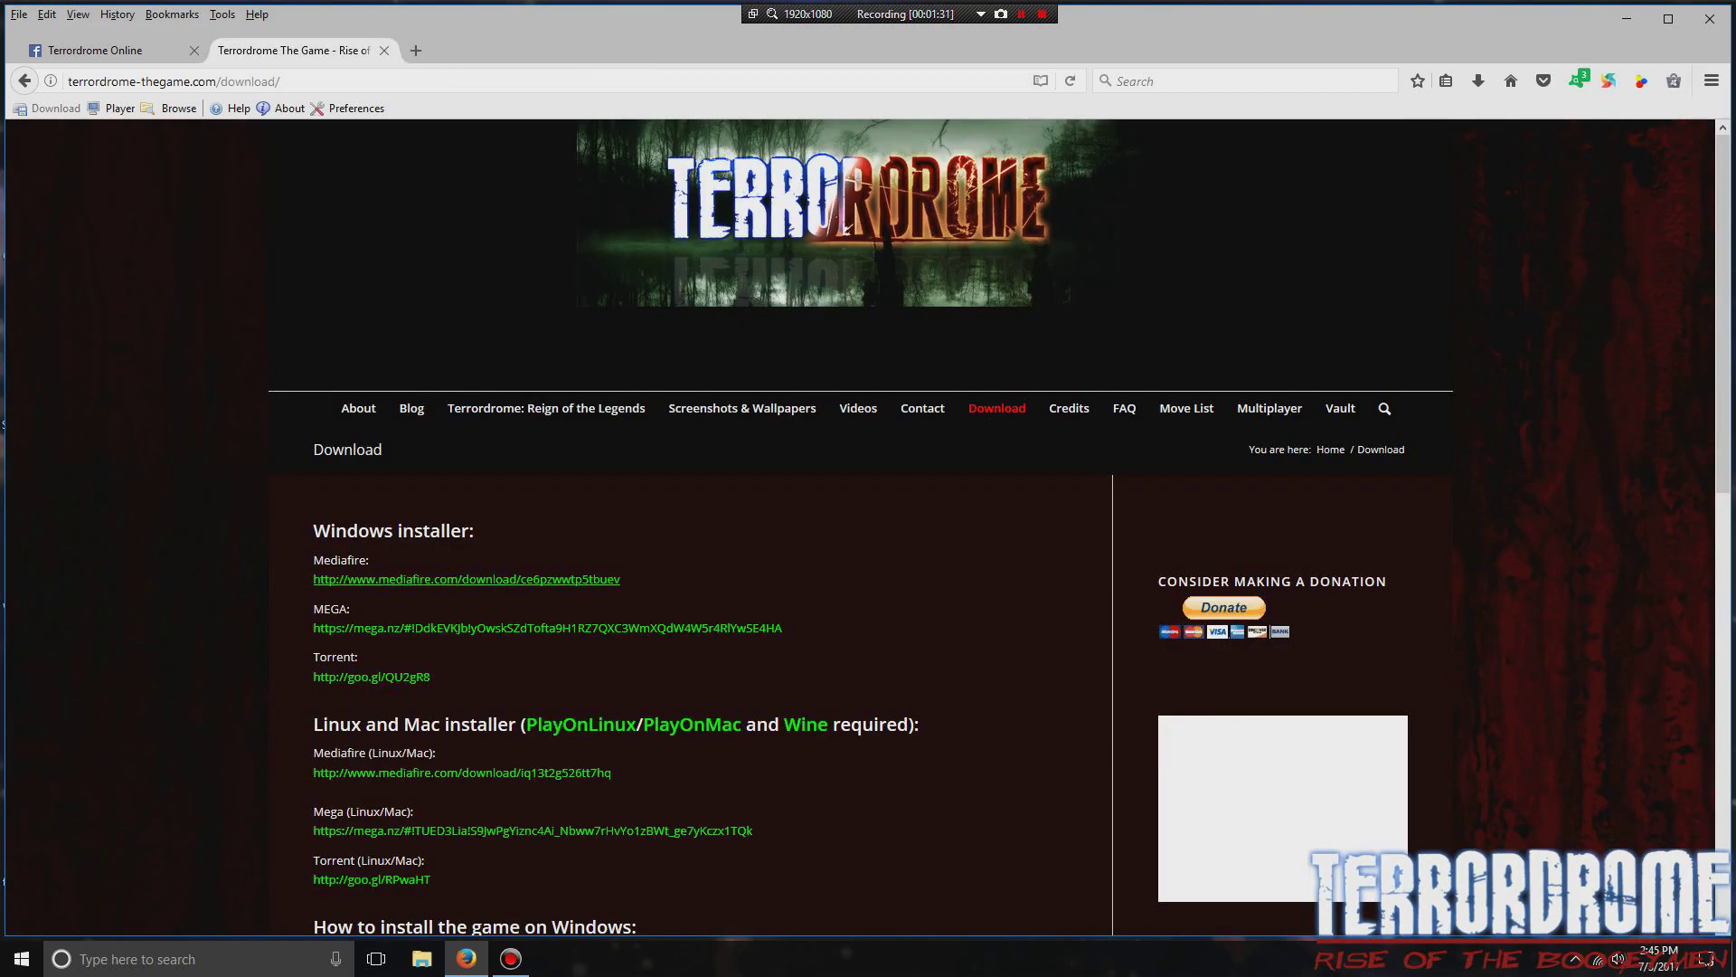
- Switch to File Explorer and run the Terrordrome_2_10_2 installer from the Downloads folder
scroll(868, 525, down, 2)
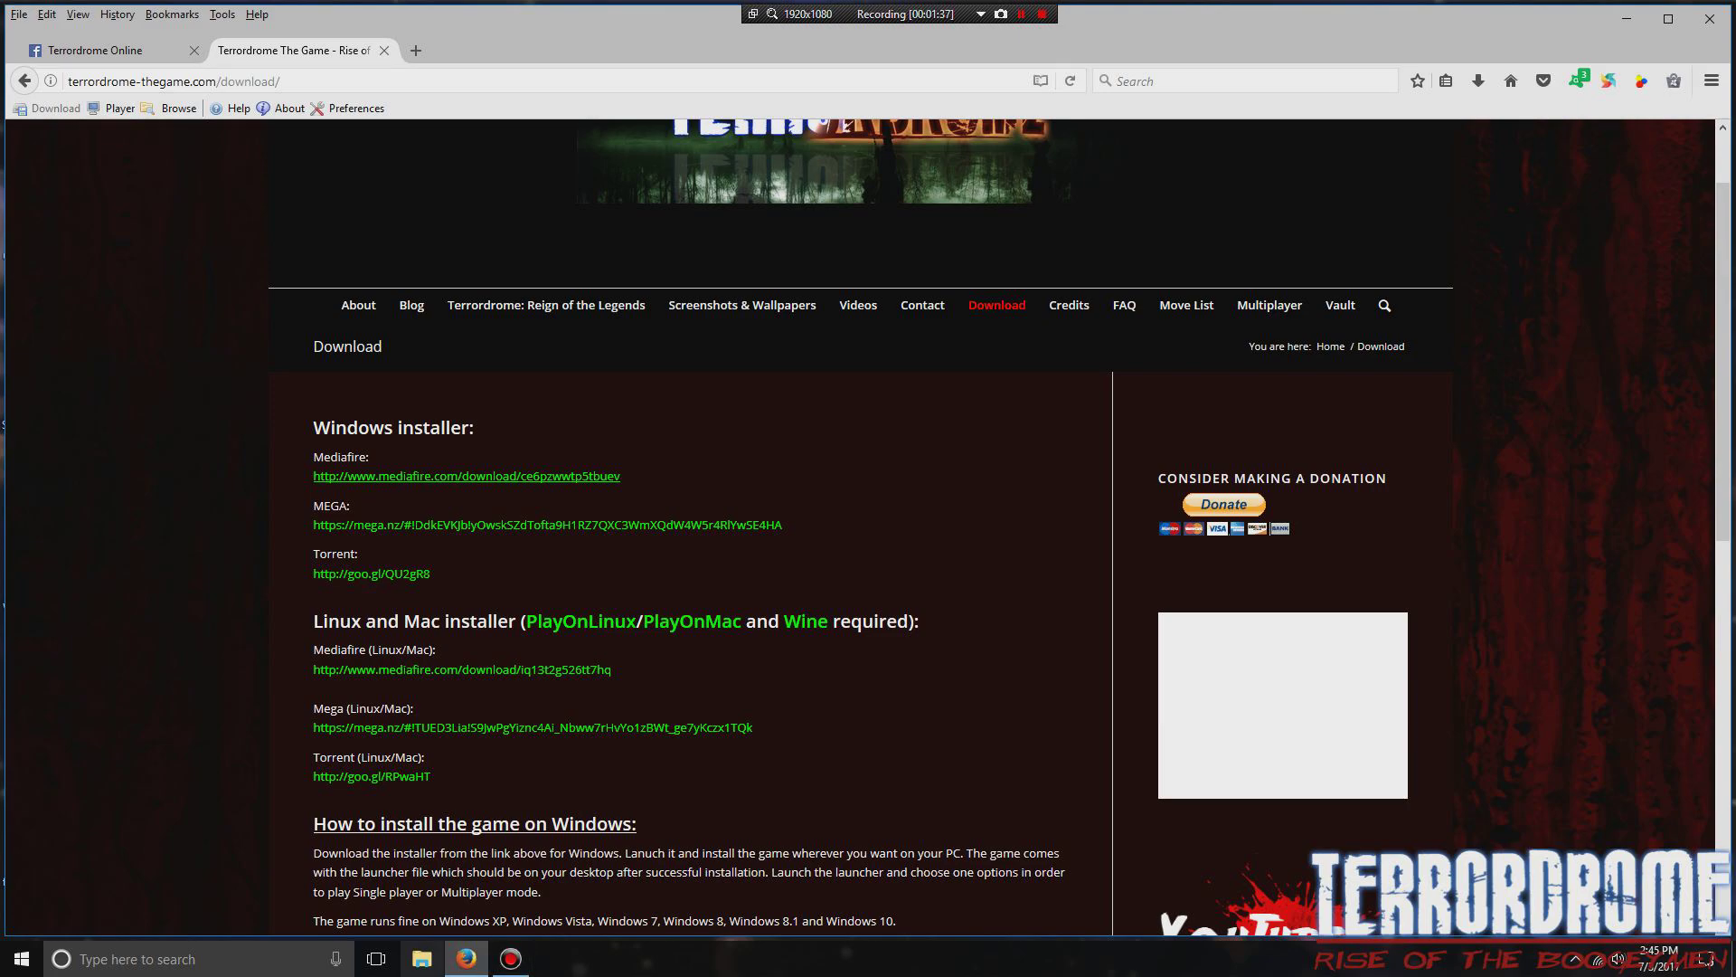
click(422, 958)
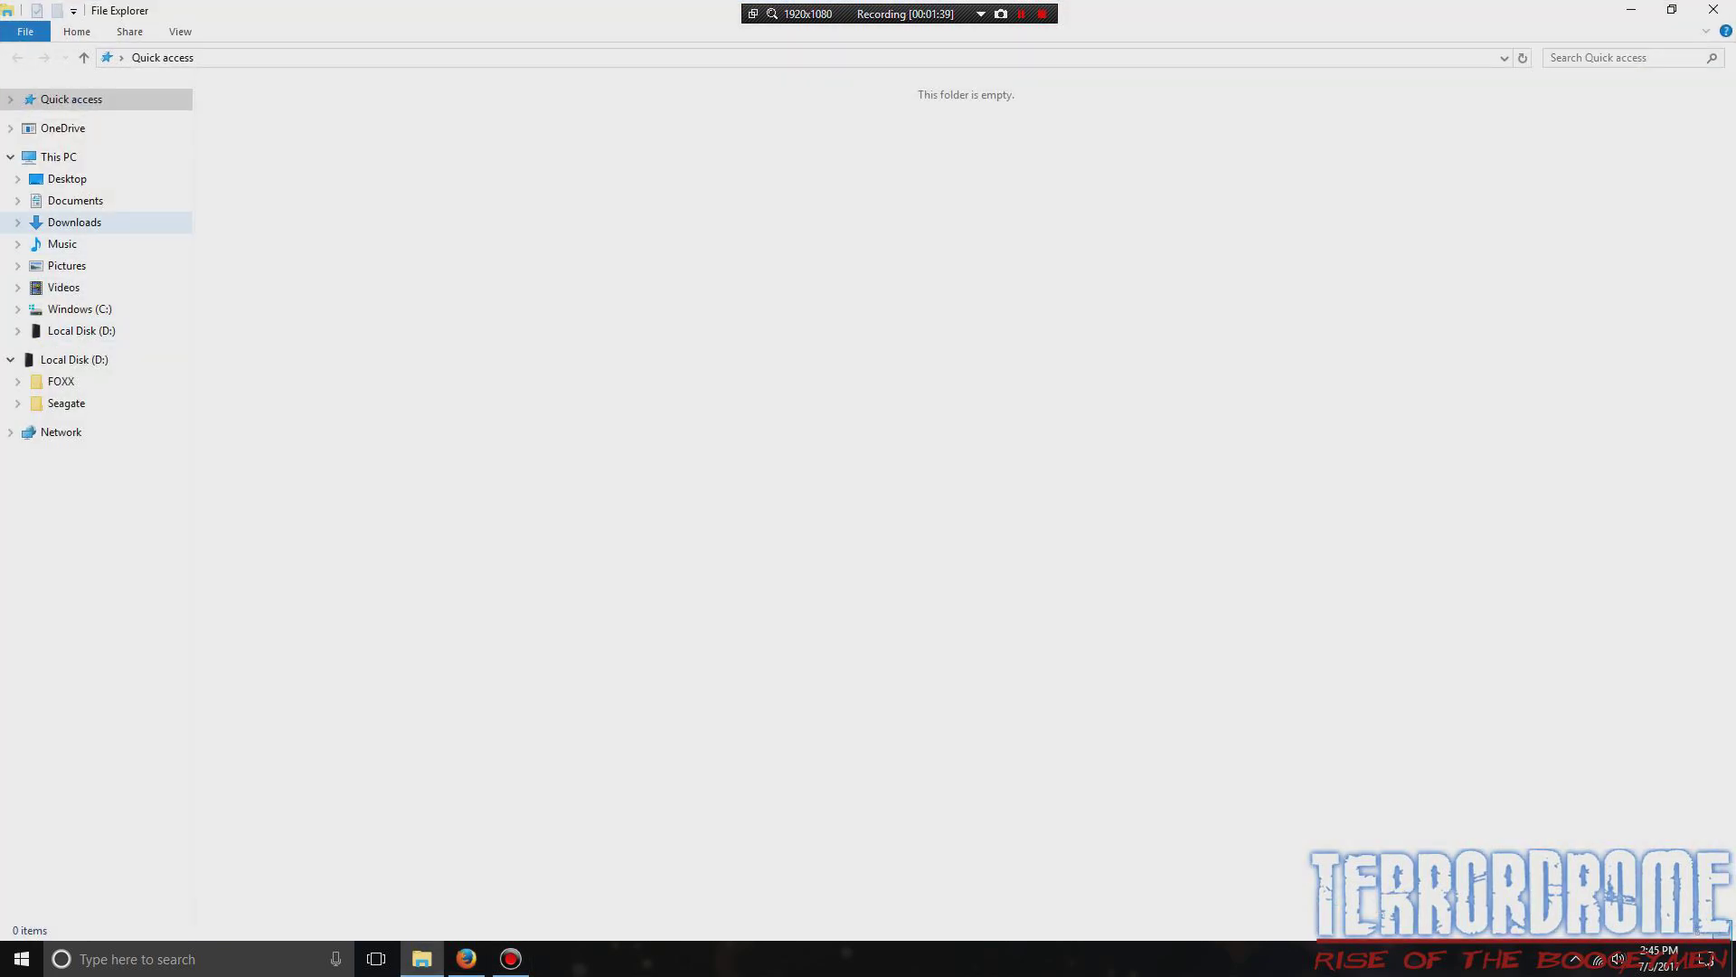
click(74, 221)
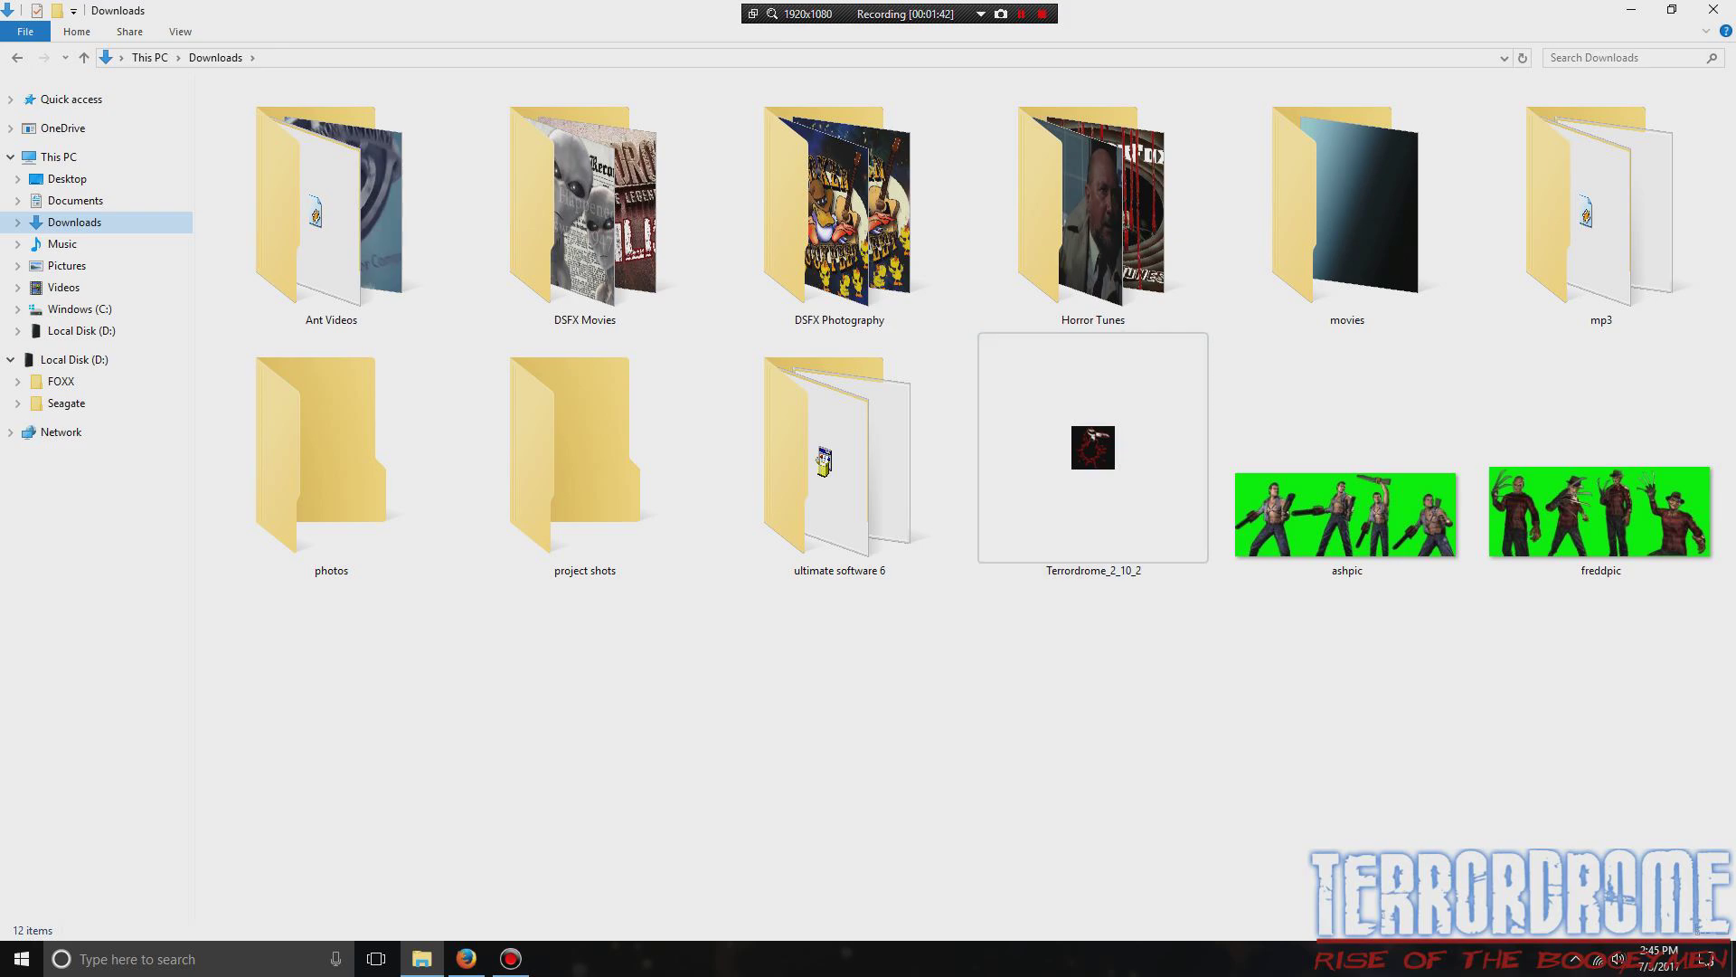
click(1093, 448)
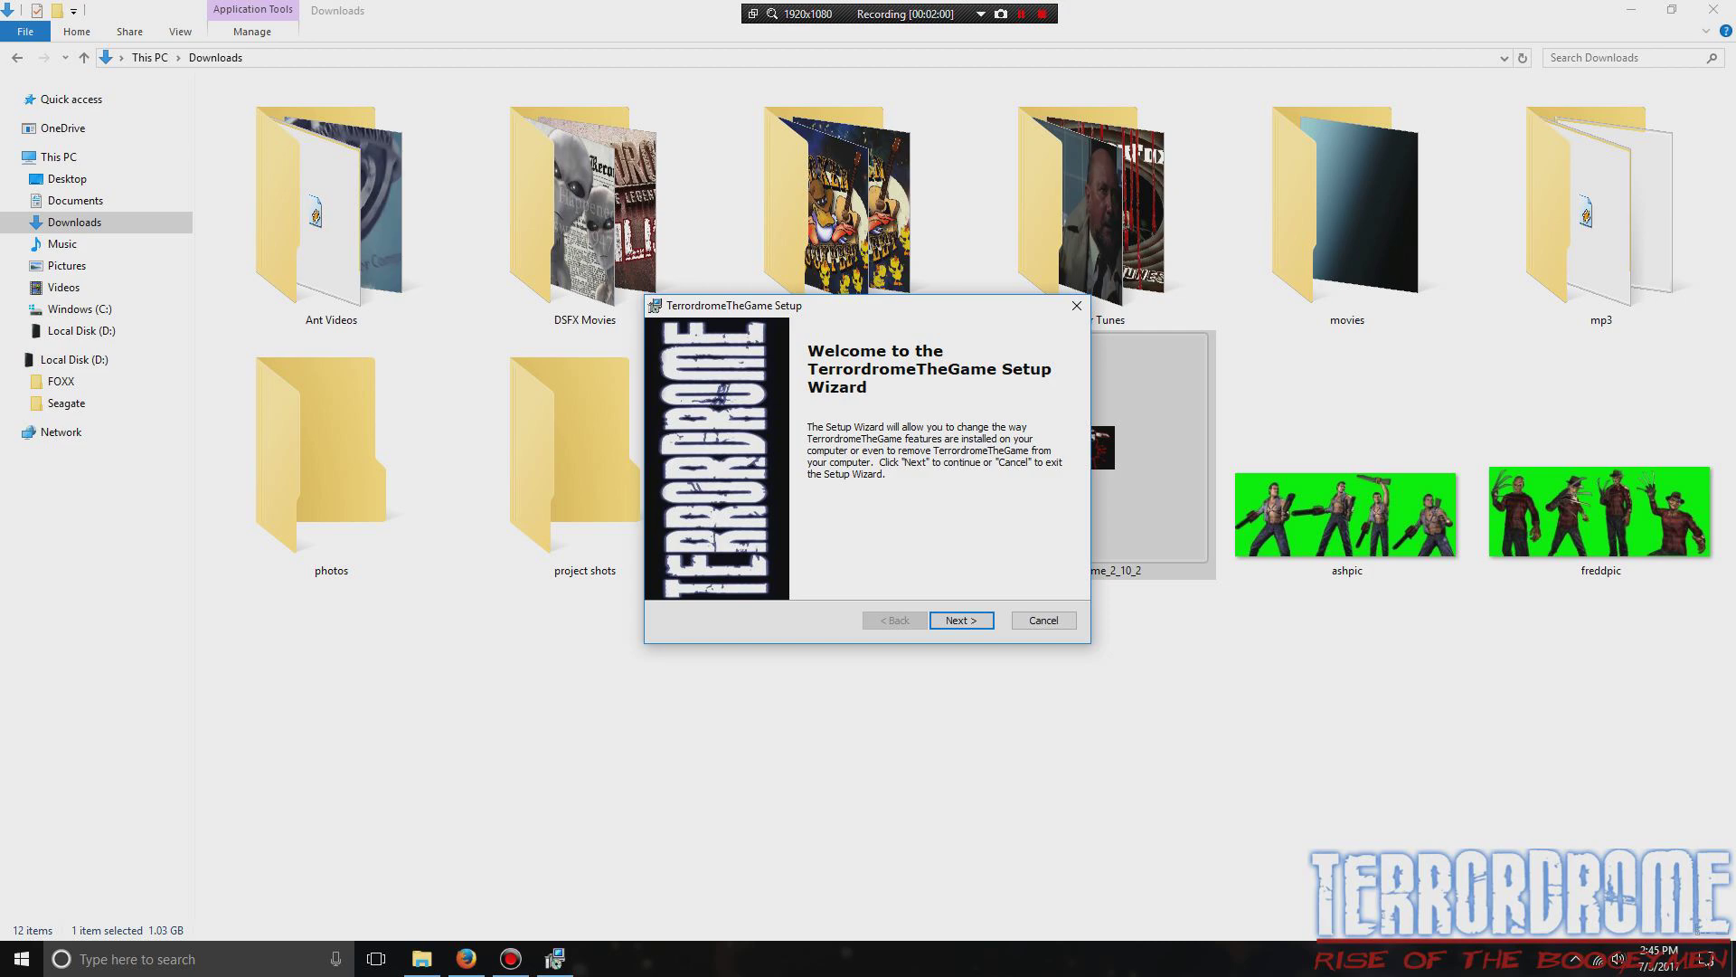
- Cancel the TerrordromeTheGame installation and exit the Setup Wizard
click(1042, 619)
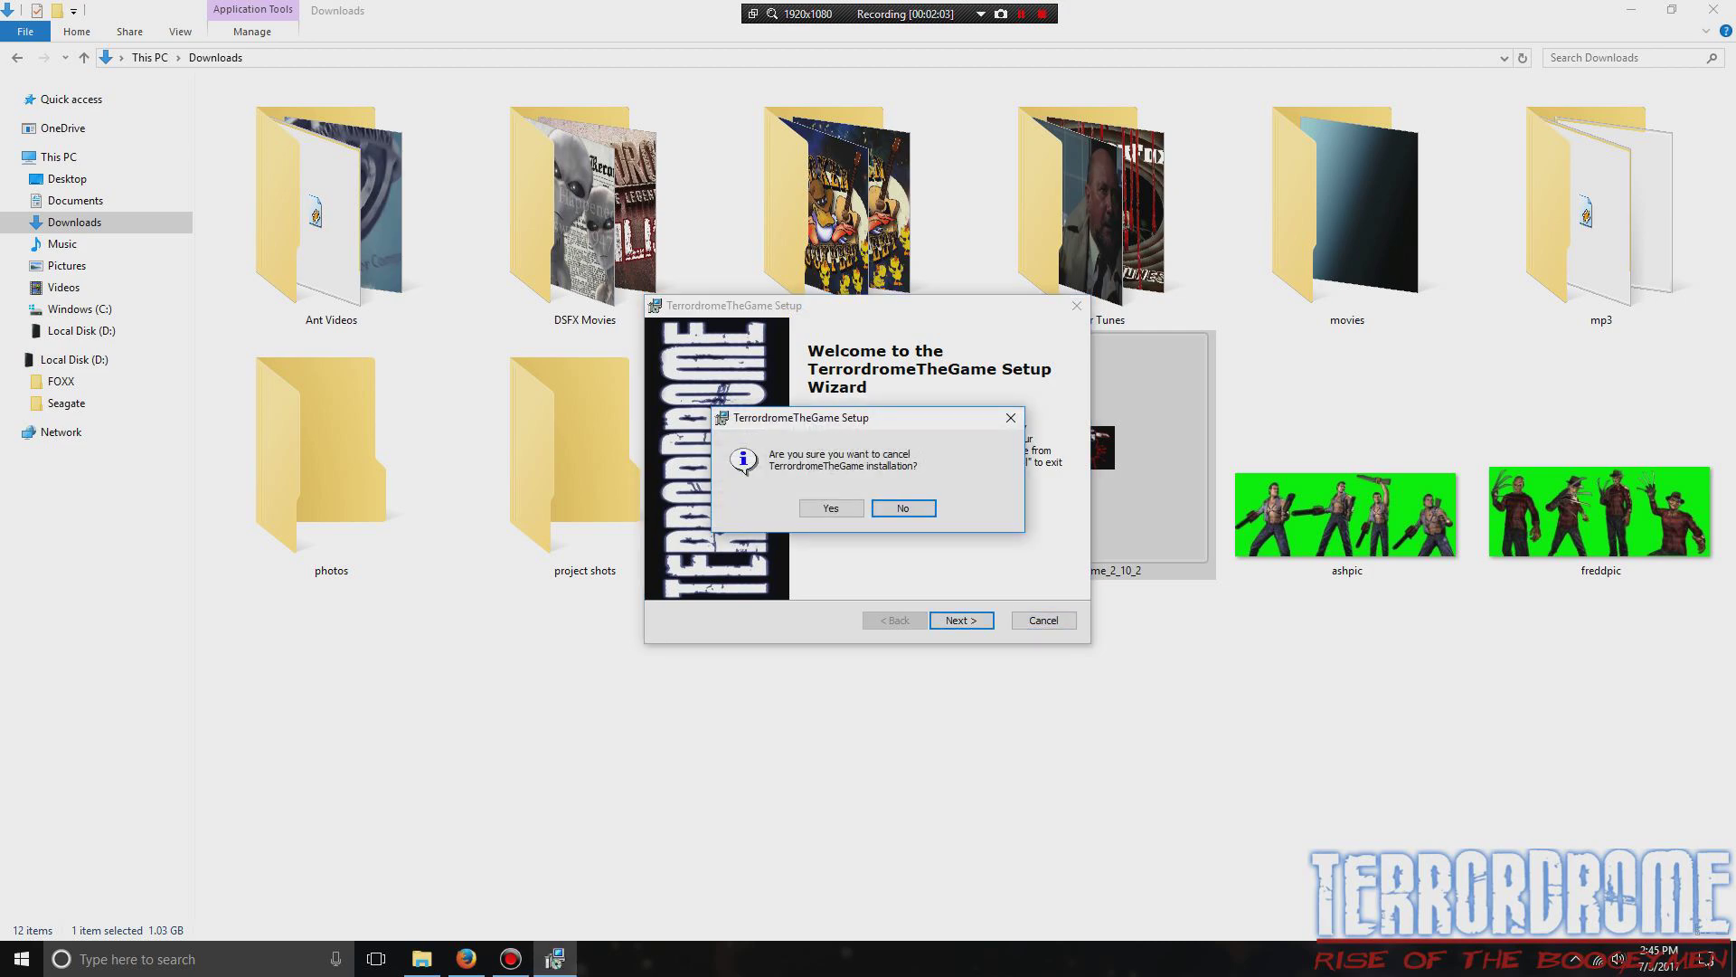
key(Left)
key(Return)
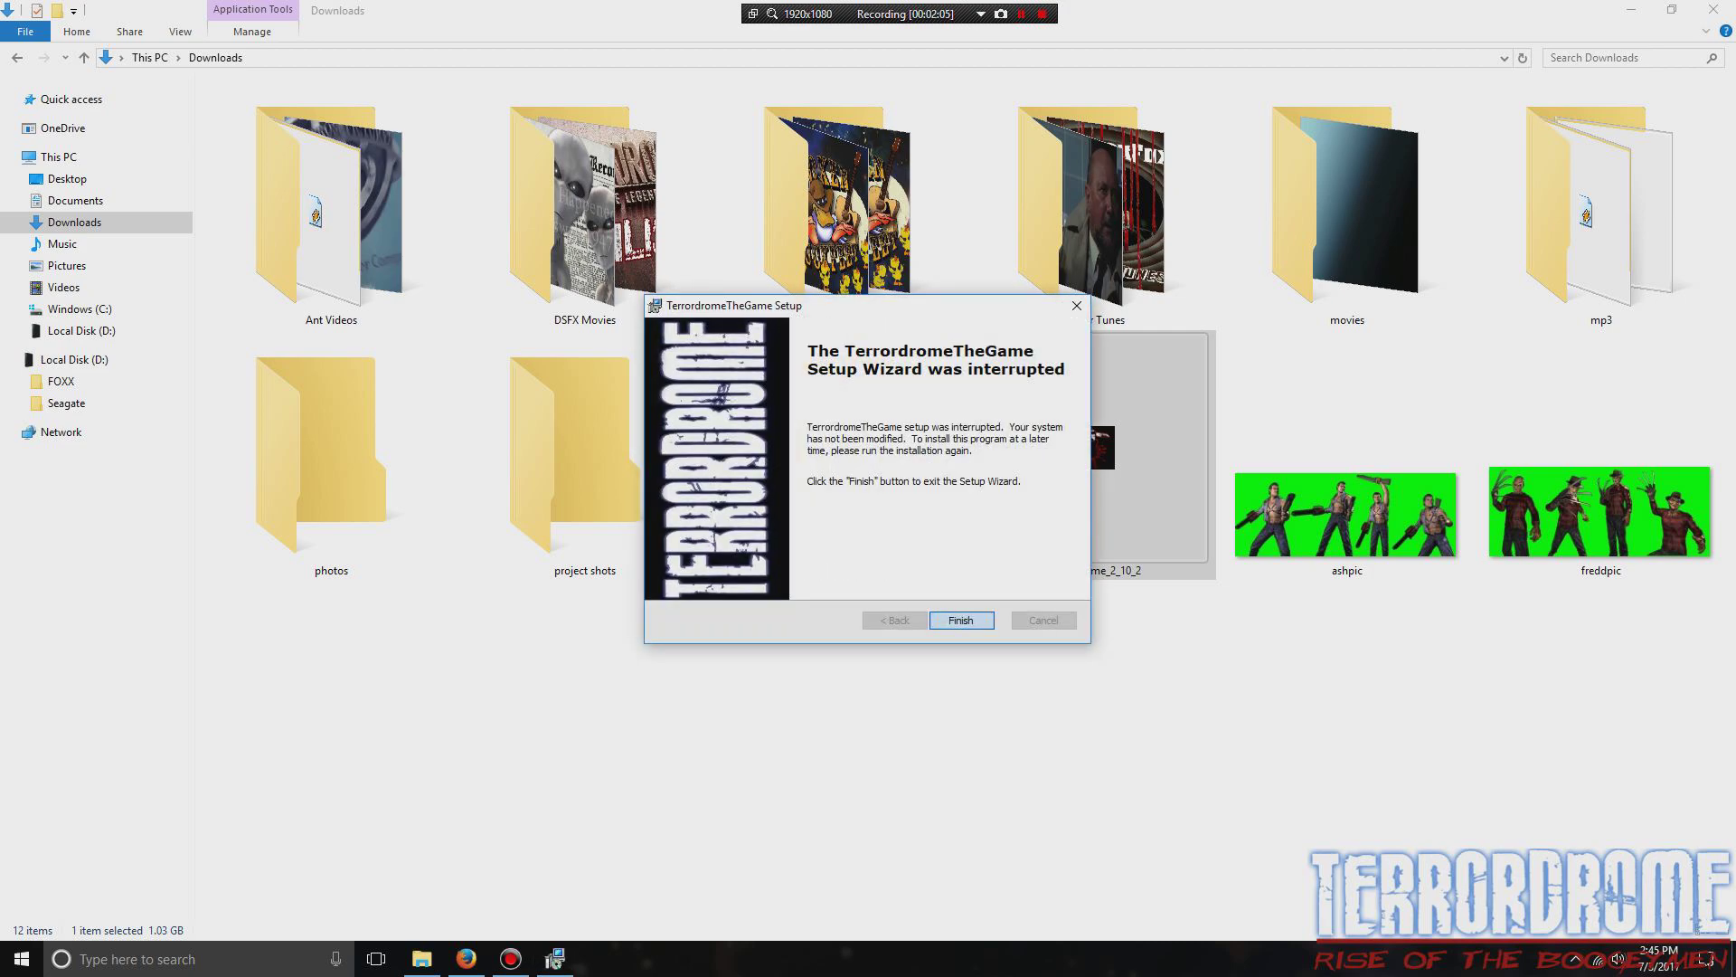
key(Return)
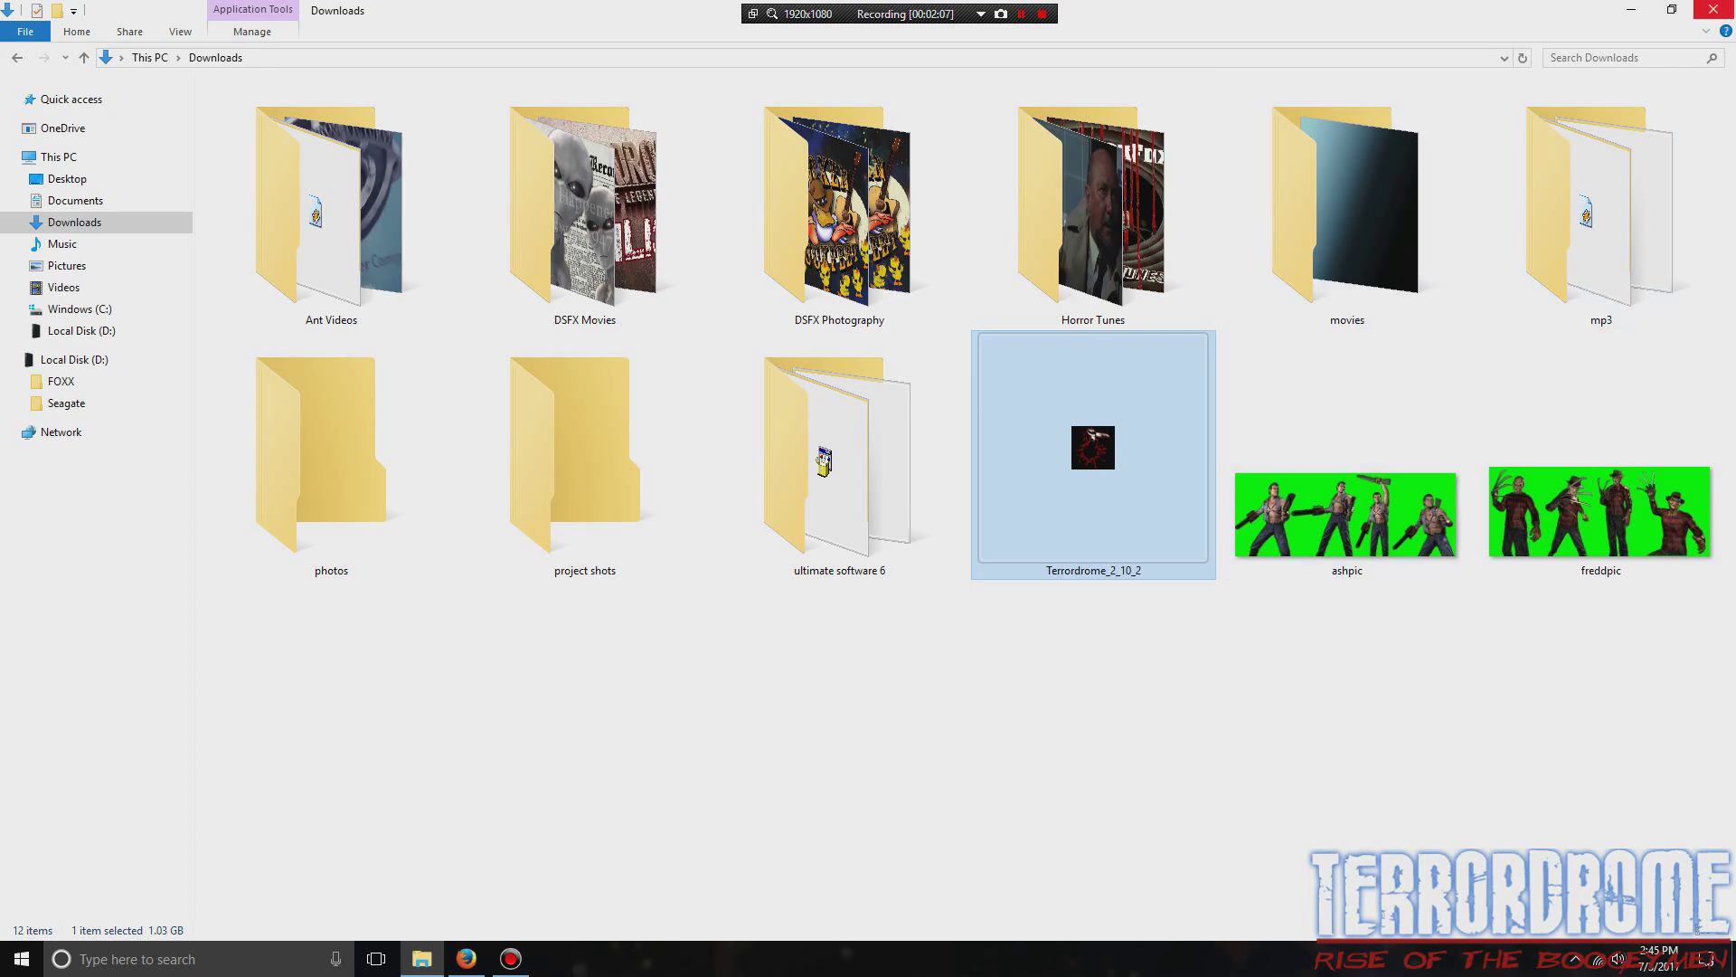
- Start the online multiplayer client from the desktop's Terrordrome Launcher and connect to trdm.duckdns.org on port 7500 in Host mode
key(alt+Tab)
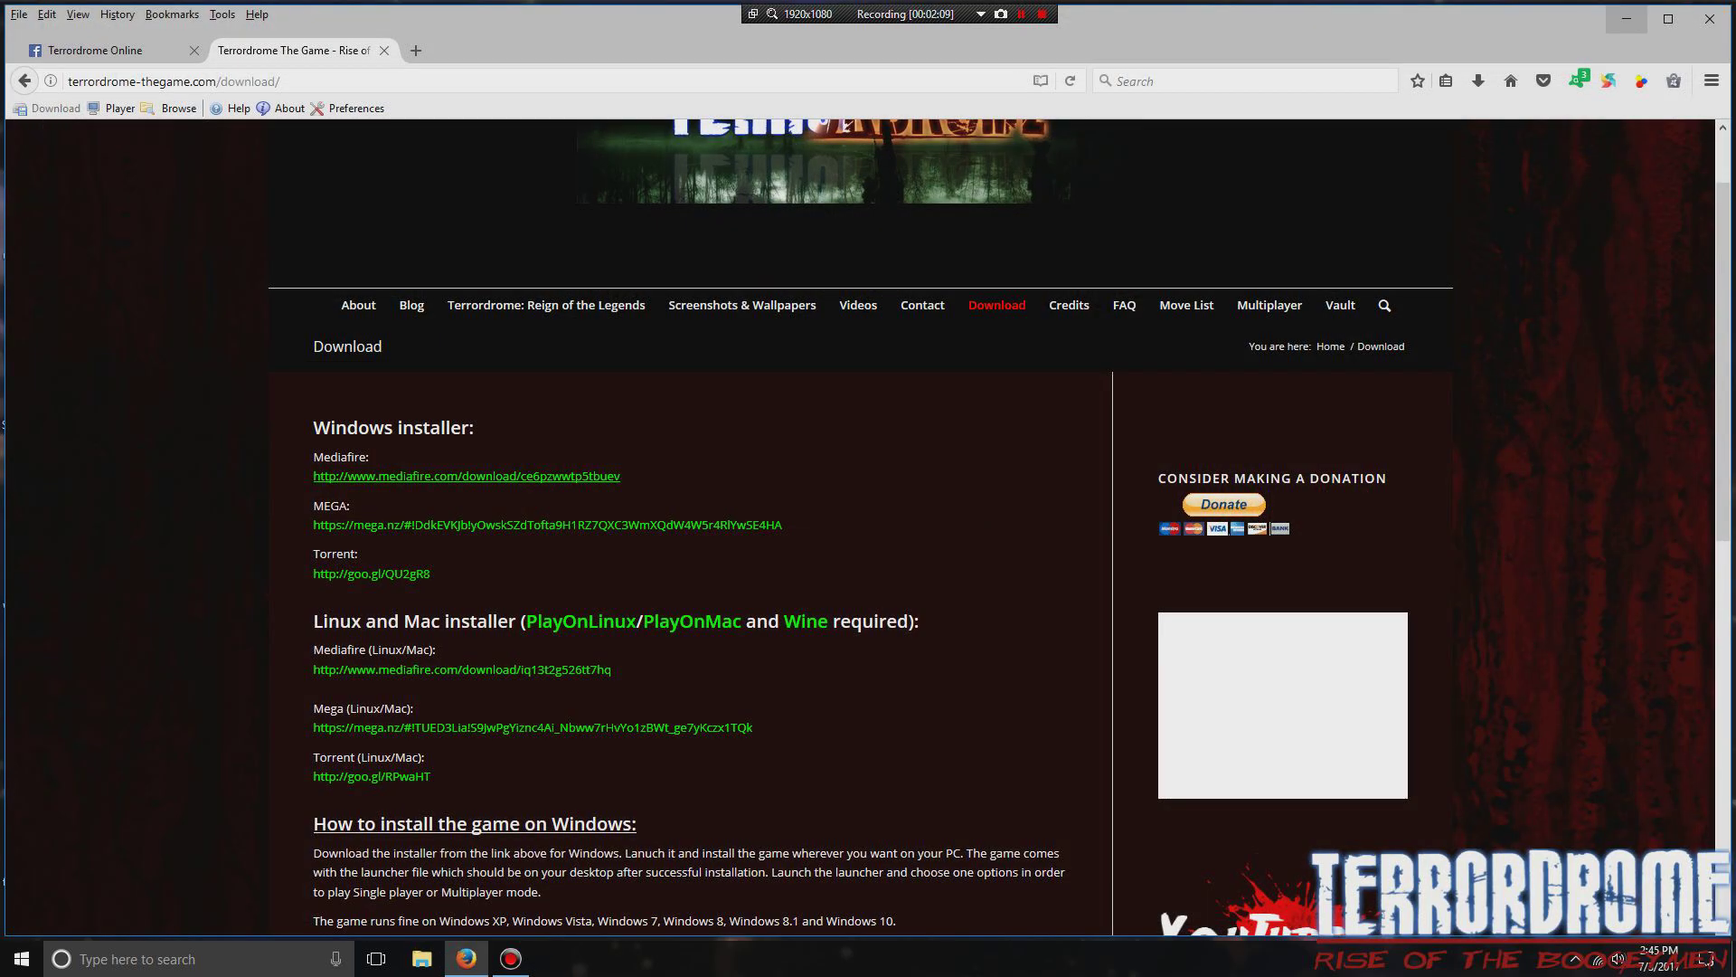
click(1626, 18)
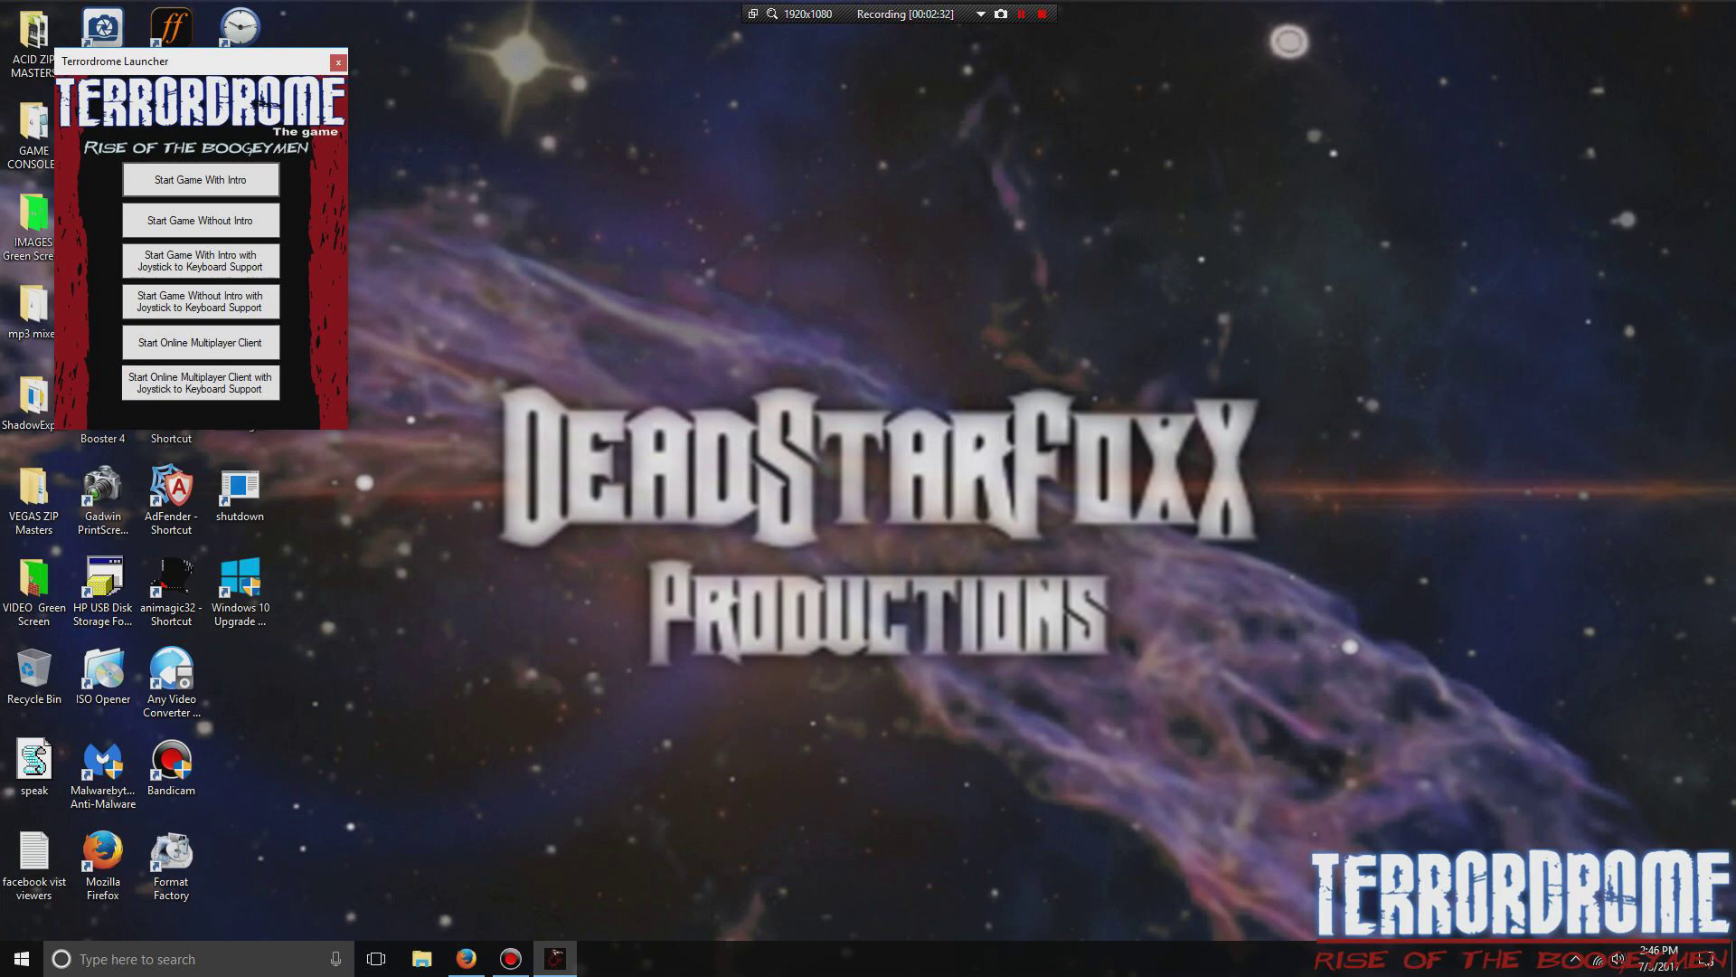
click(201, 342)
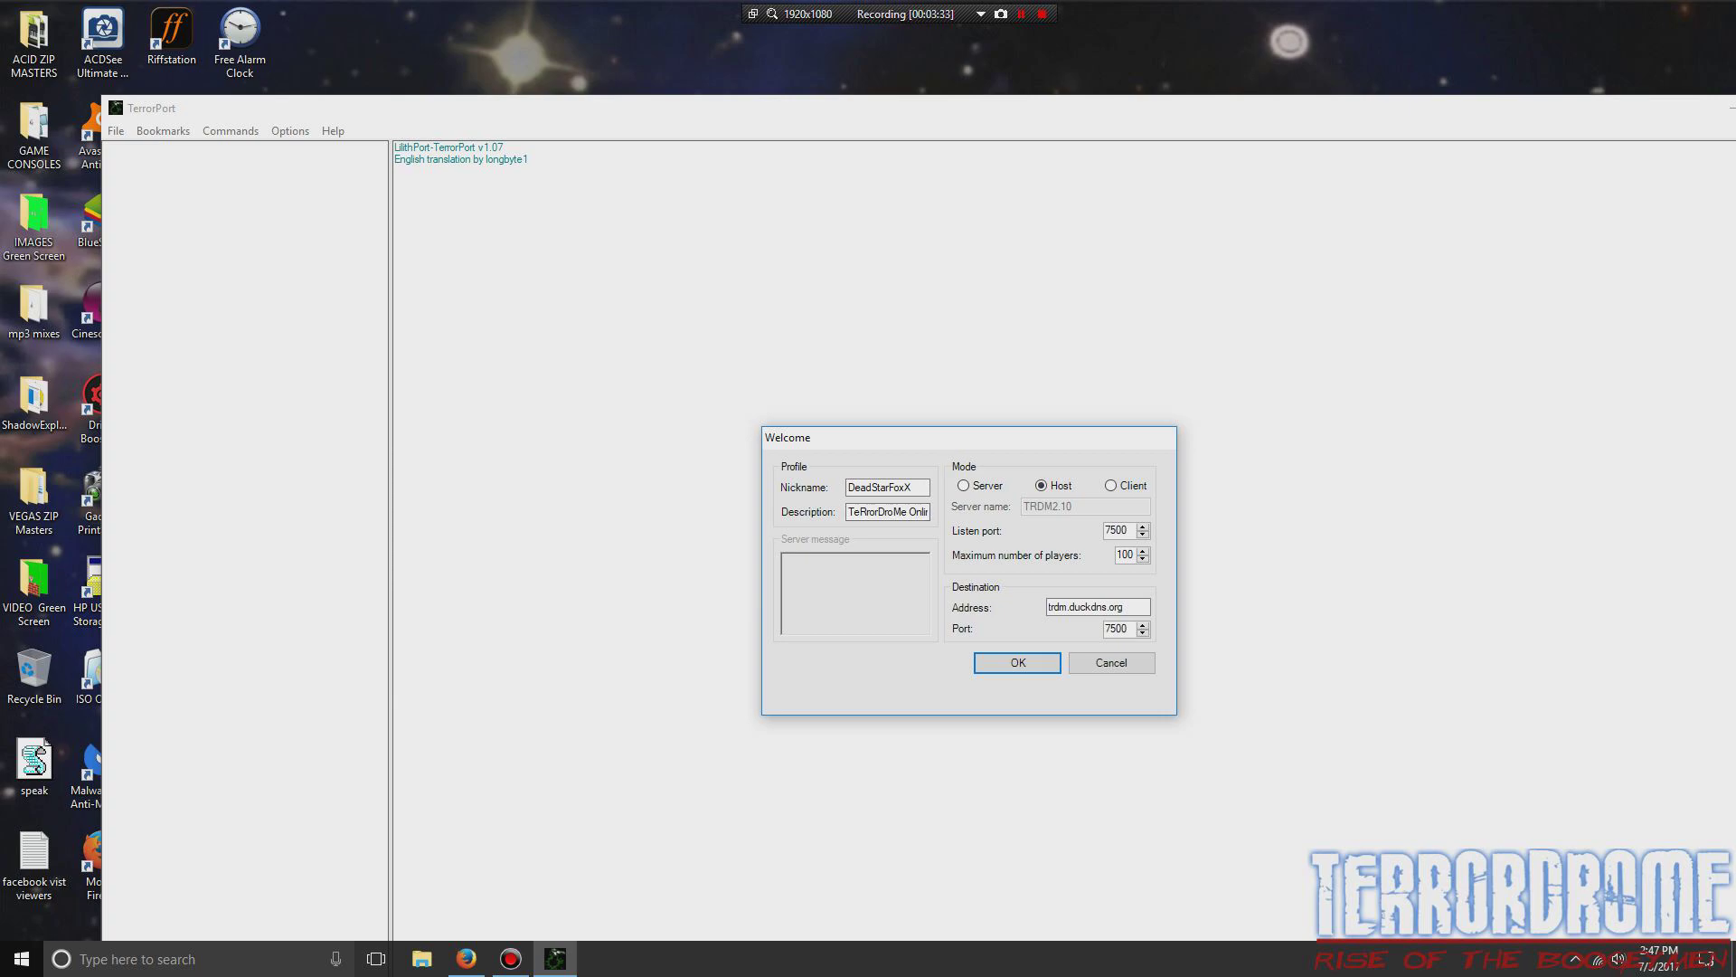
key(Return)
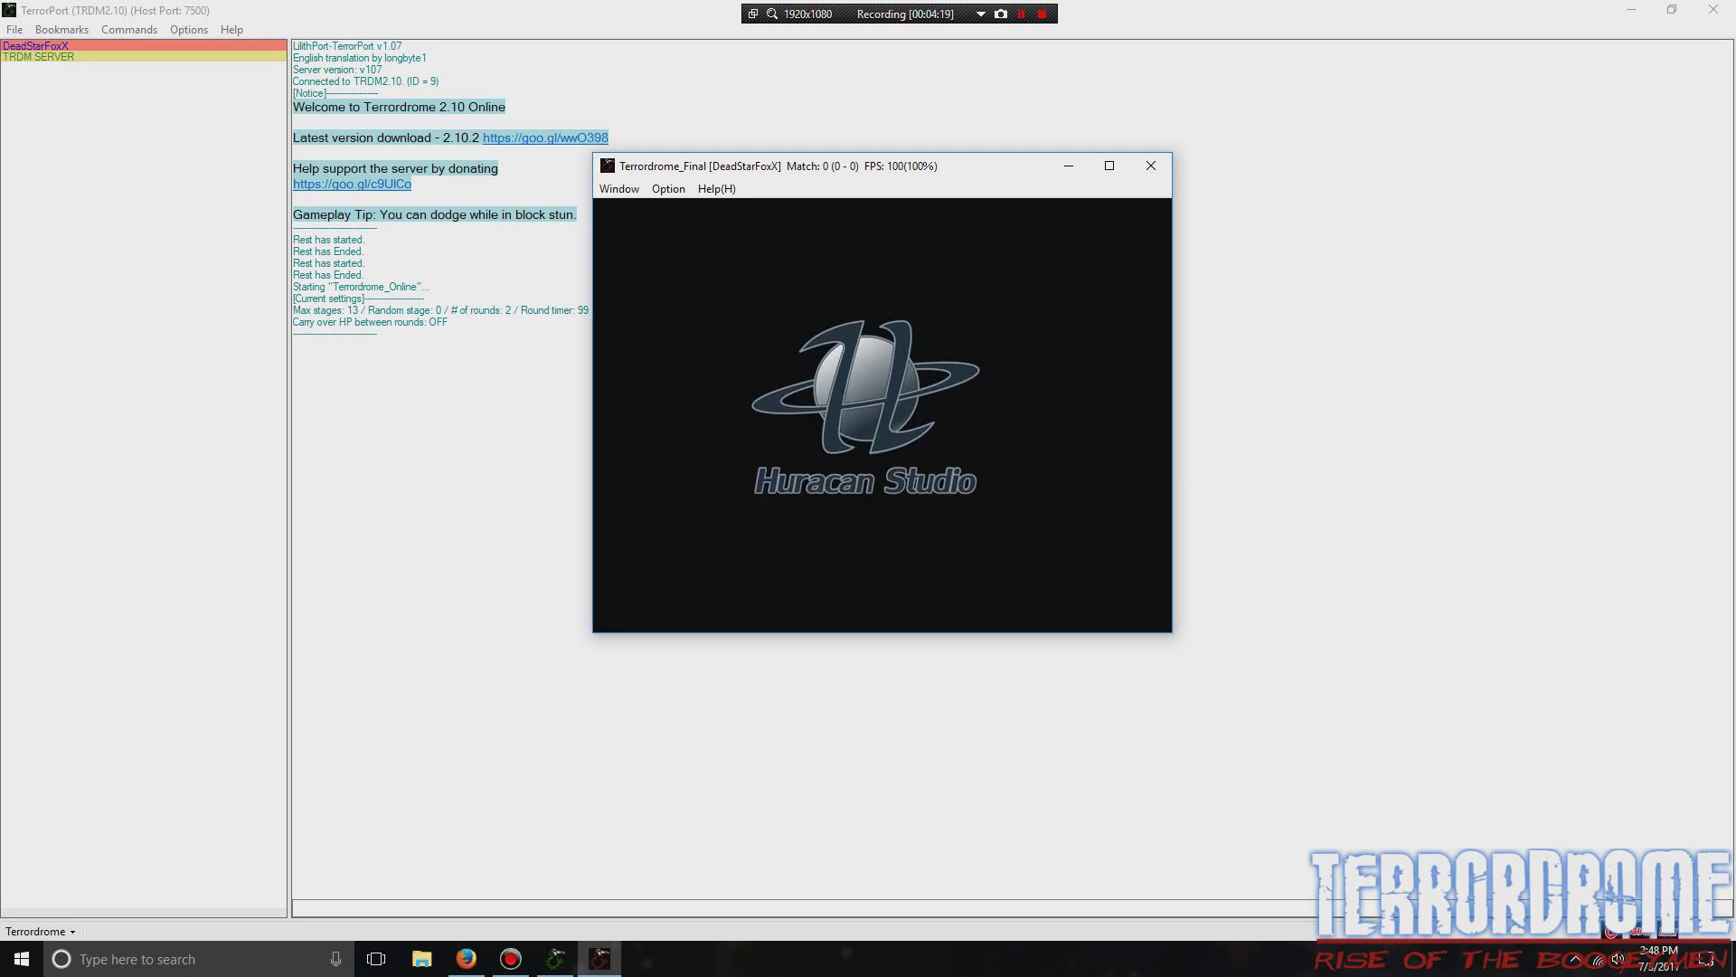
- Close the Terrordrome game window and check the own player and TRDM SERVER entries in the player list
click(1150, 165)
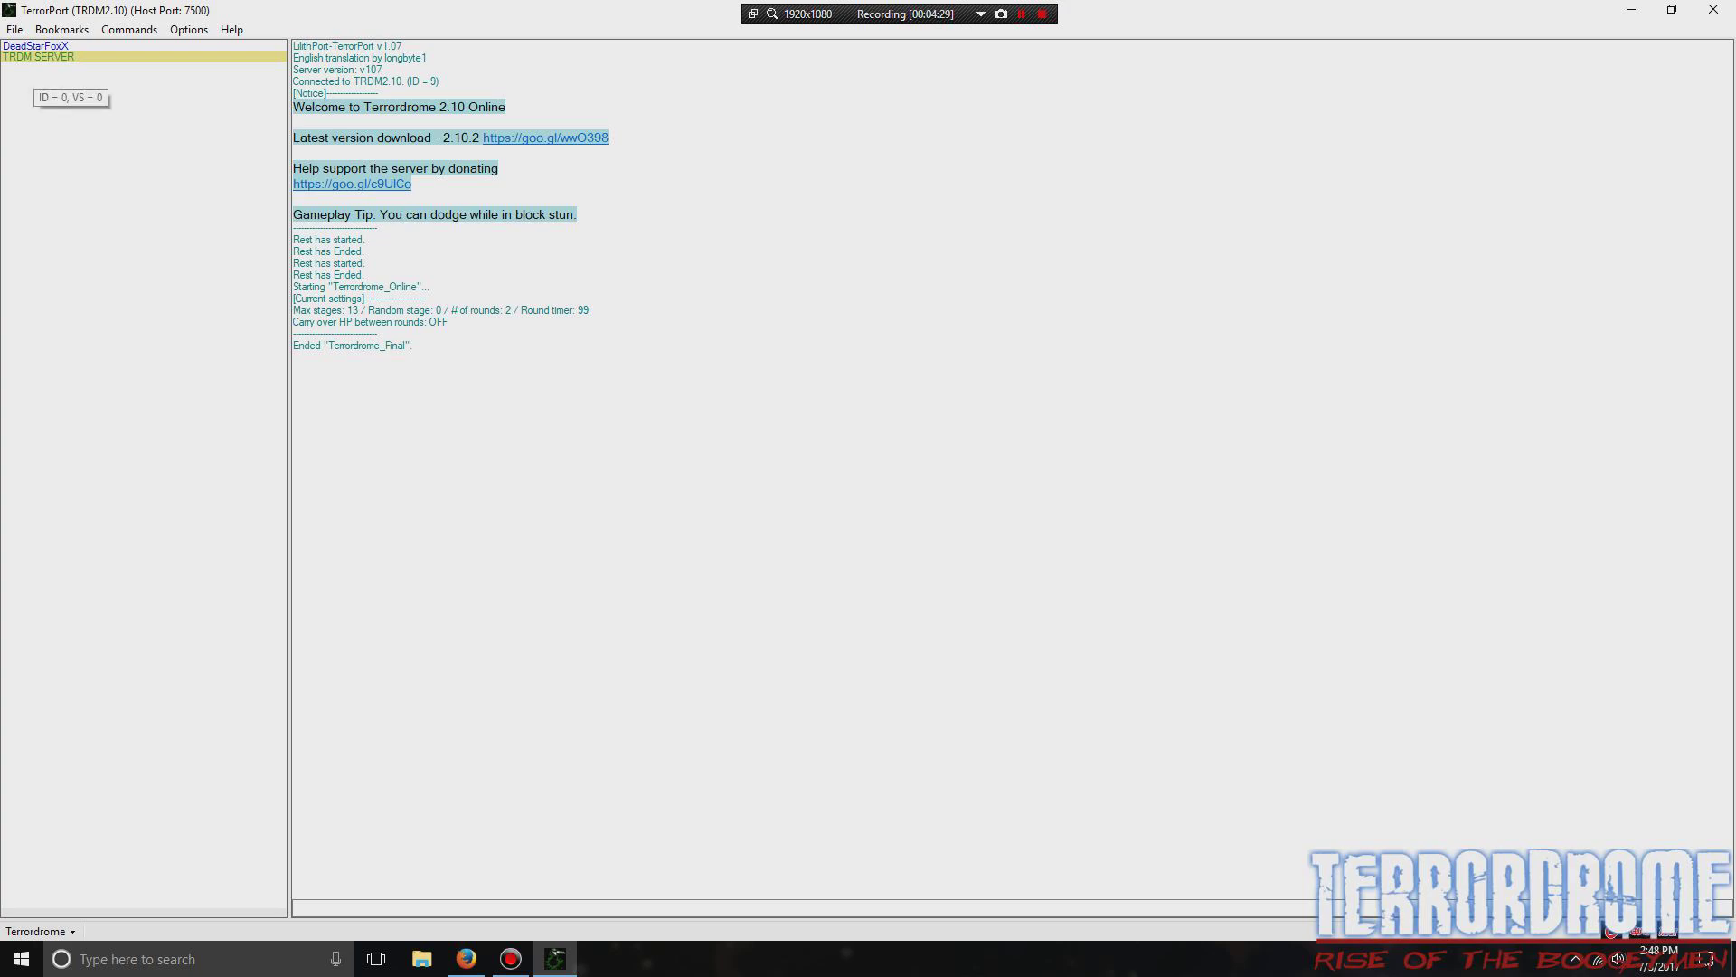
click(36, 45)
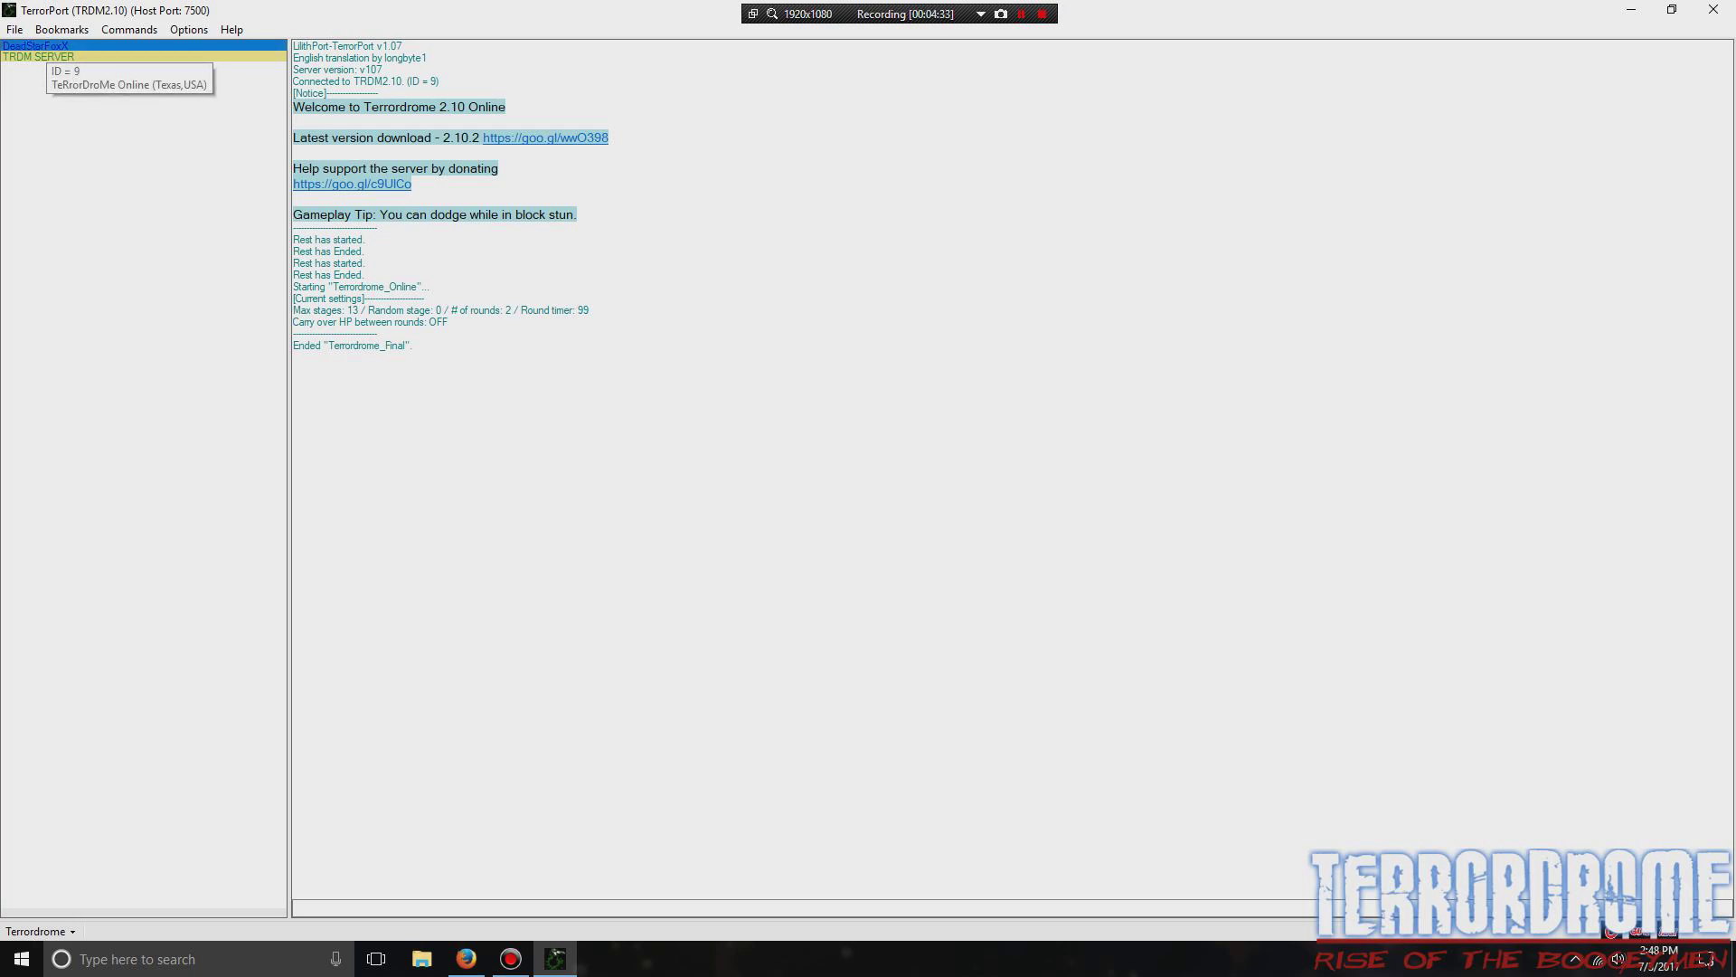
right_click(30, 46)
click(72, 56)
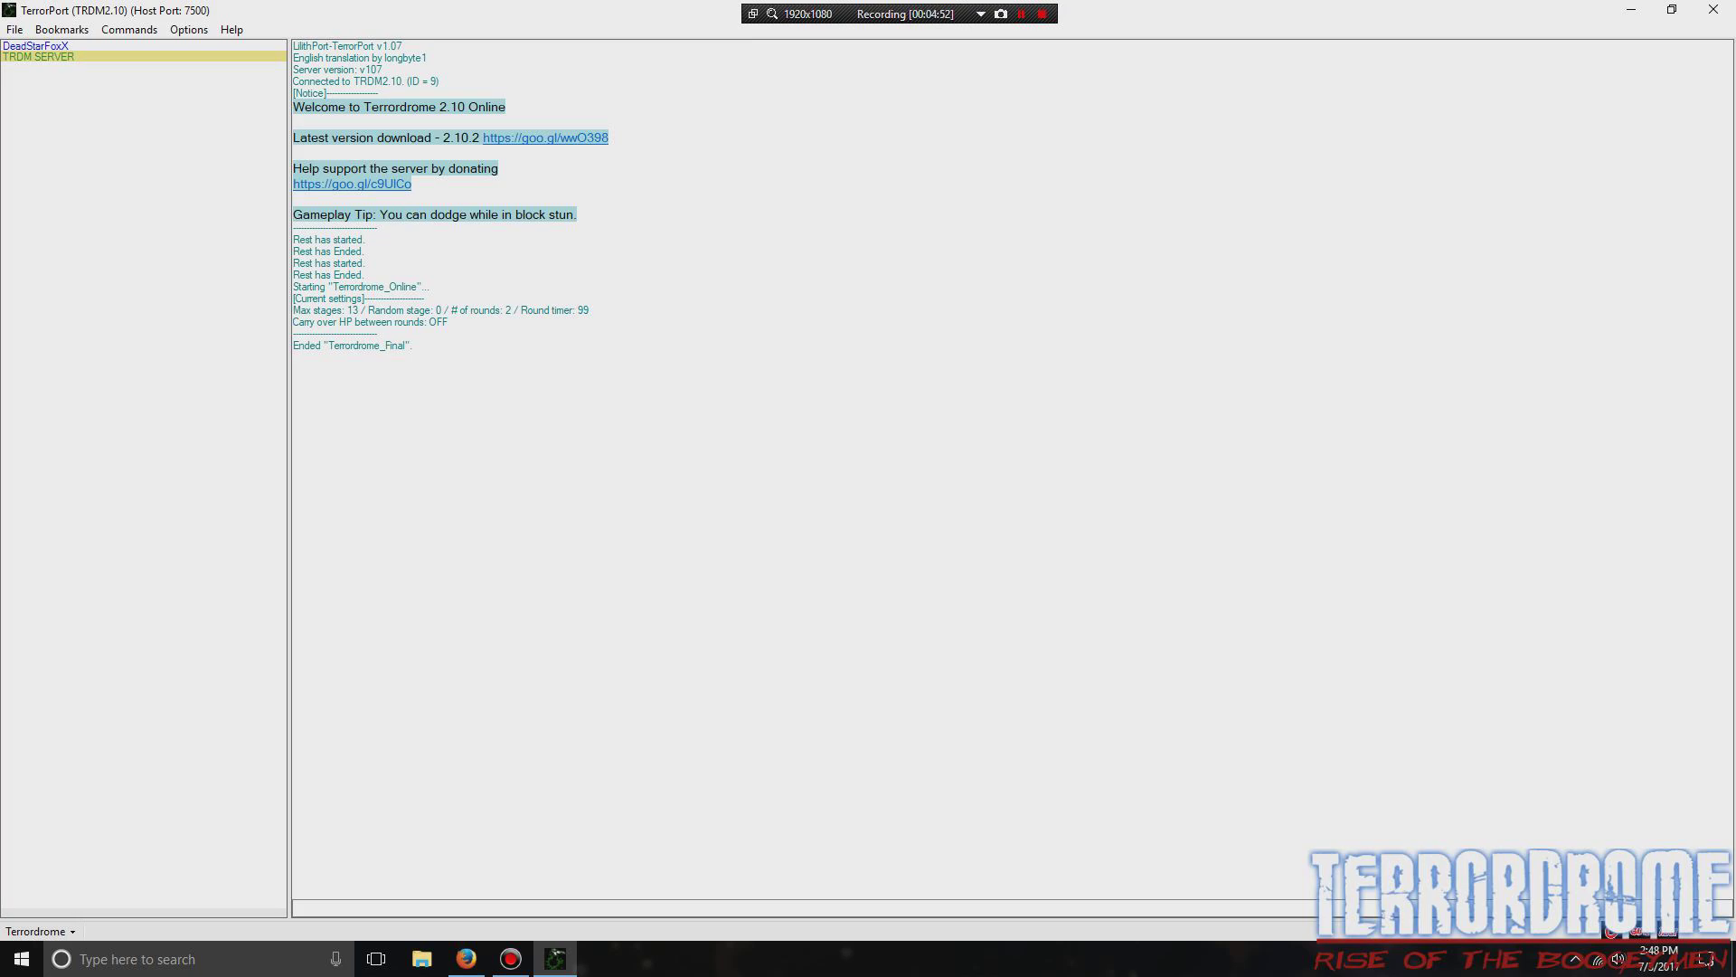
- Disconnect from the server and reconnect to trdm.duckdns.org on port 7500 in Client mode
key(ctrl+r)
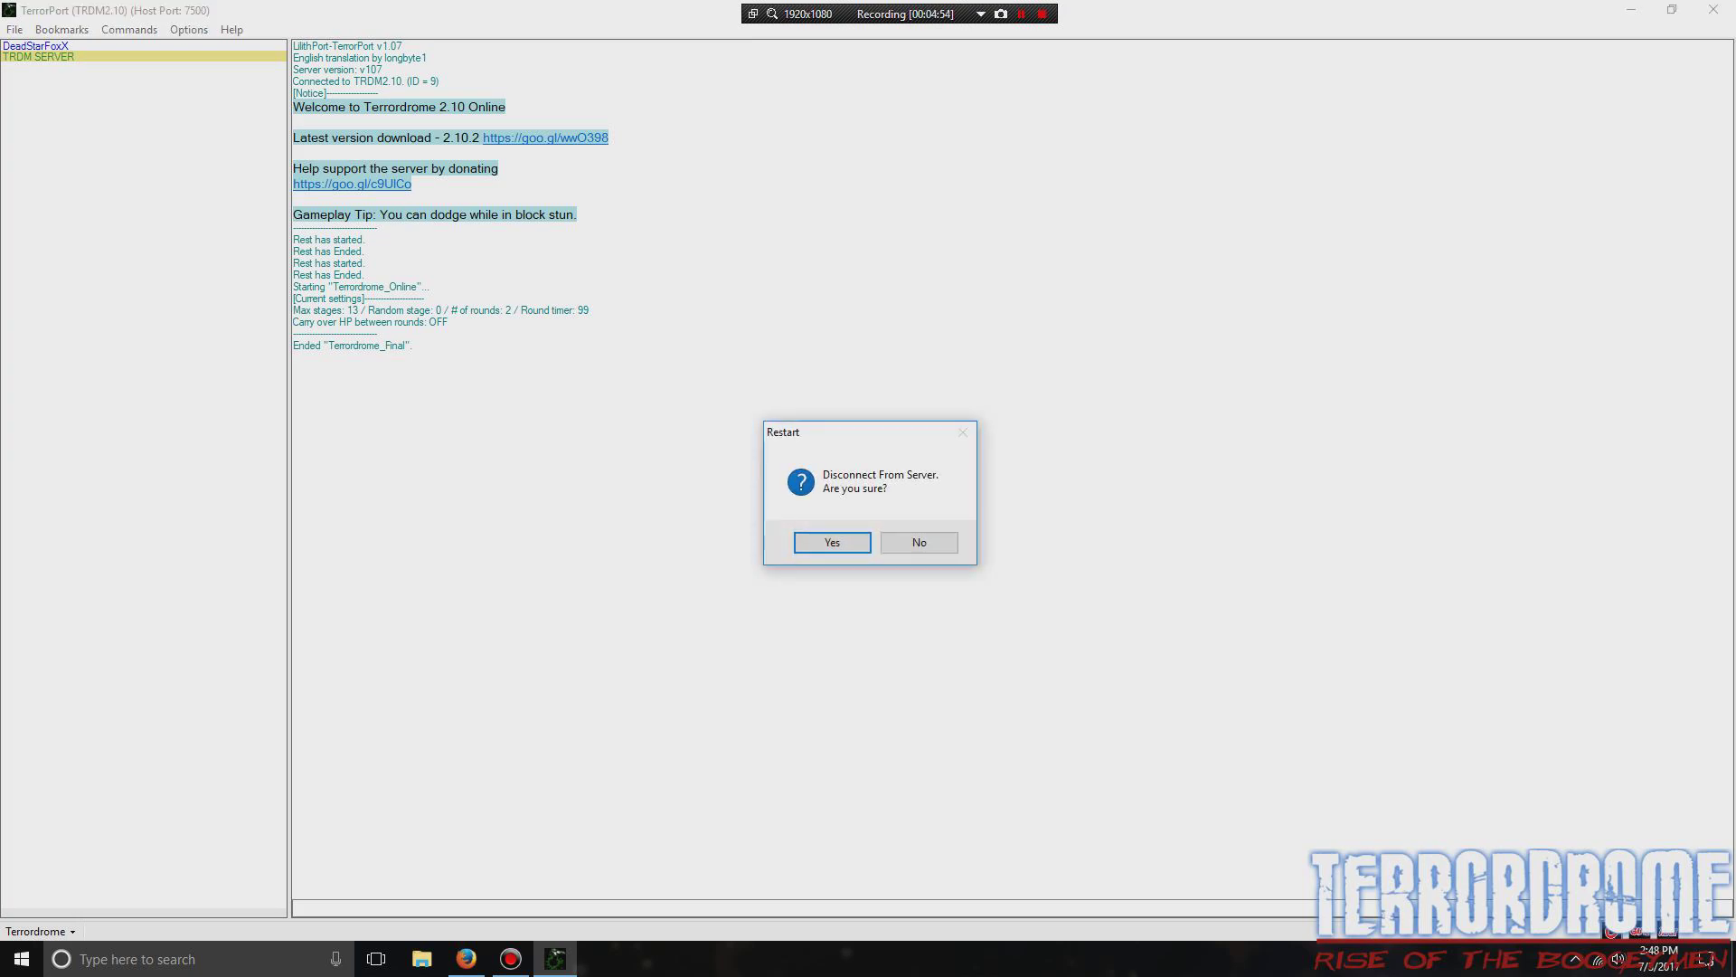
key(Return)
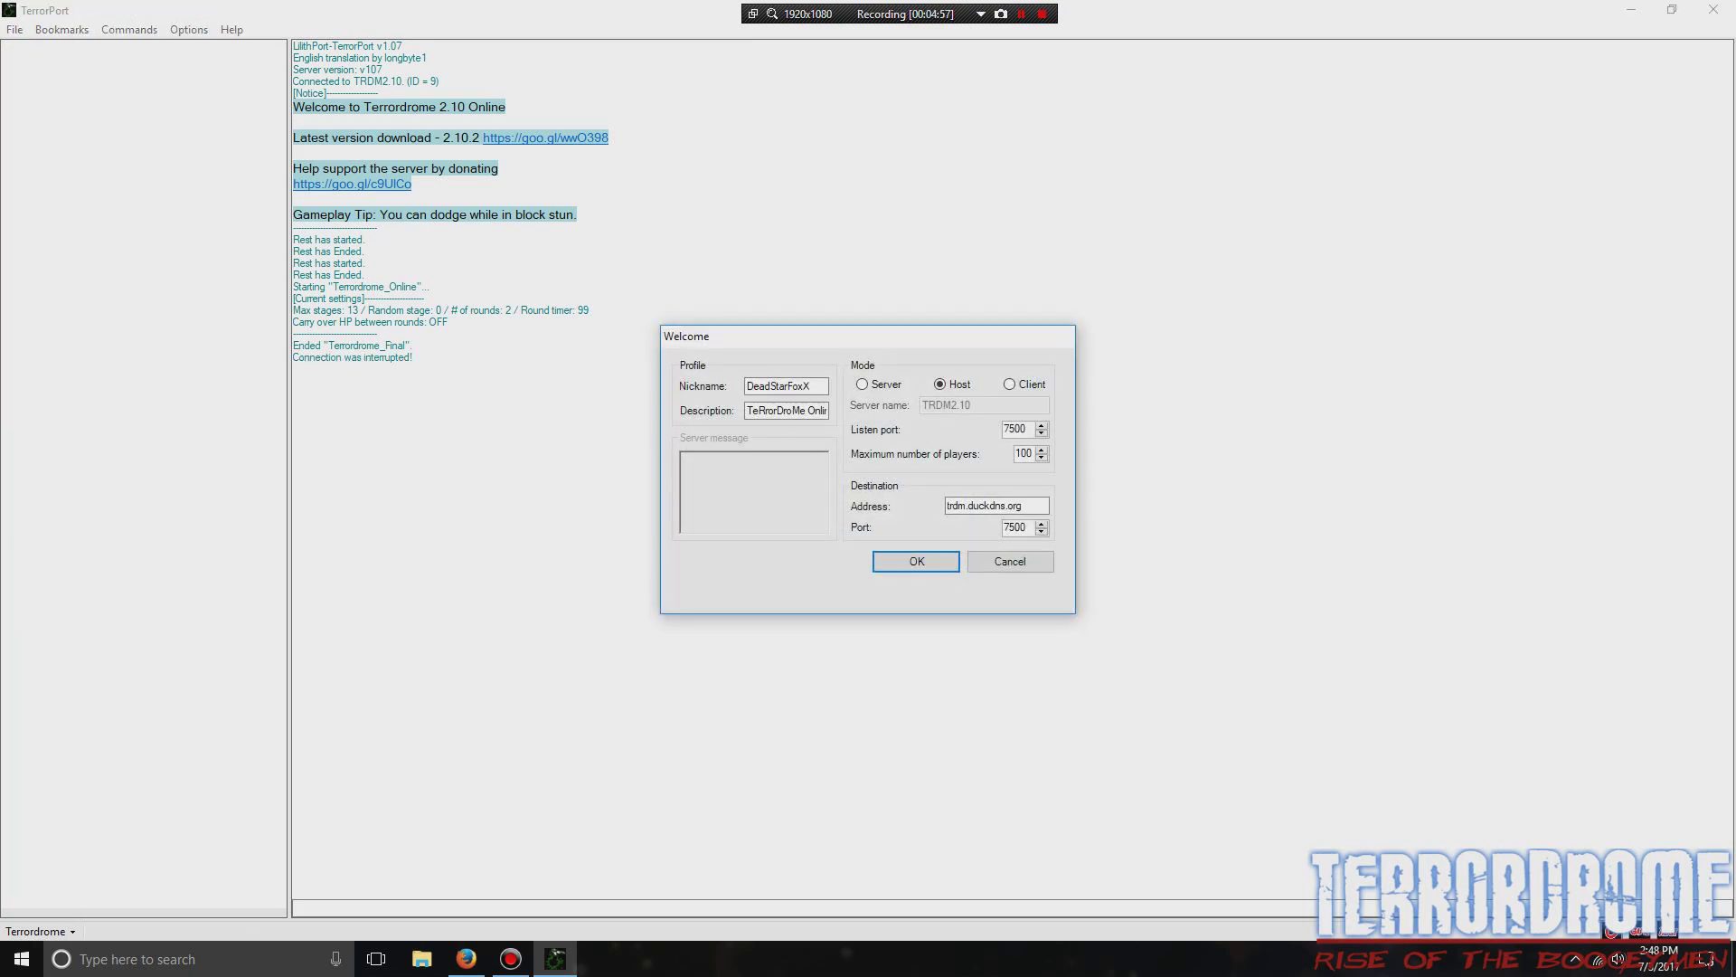
click(1009, 384)
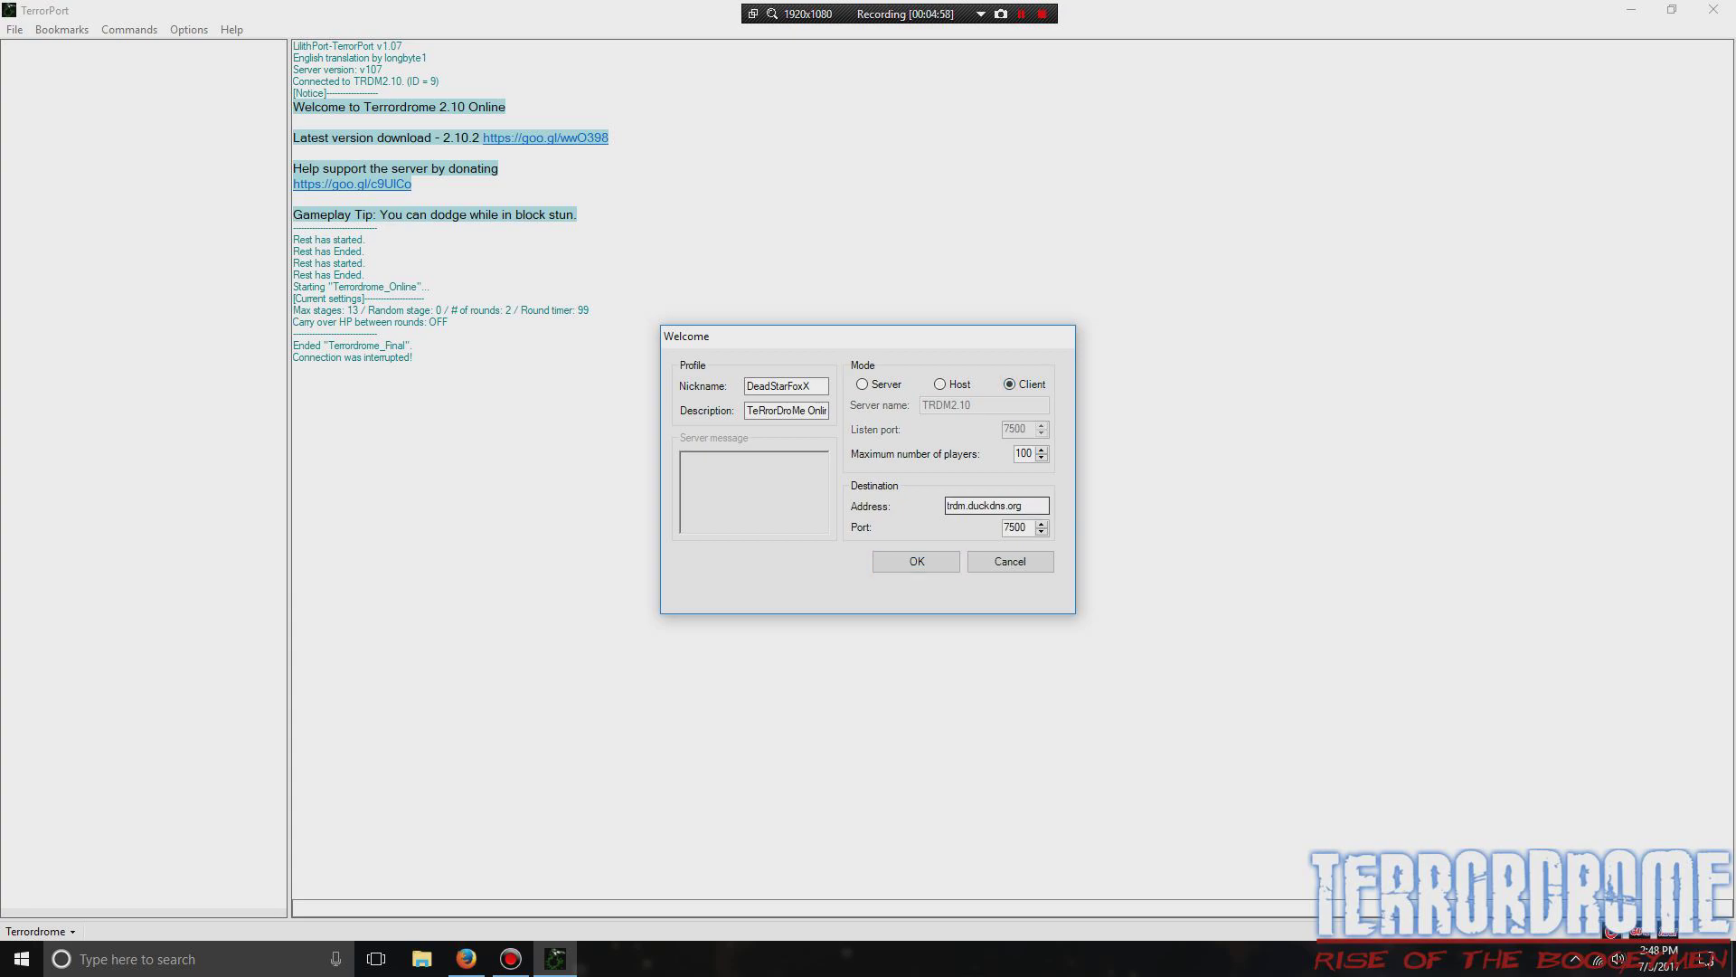
key(Return)
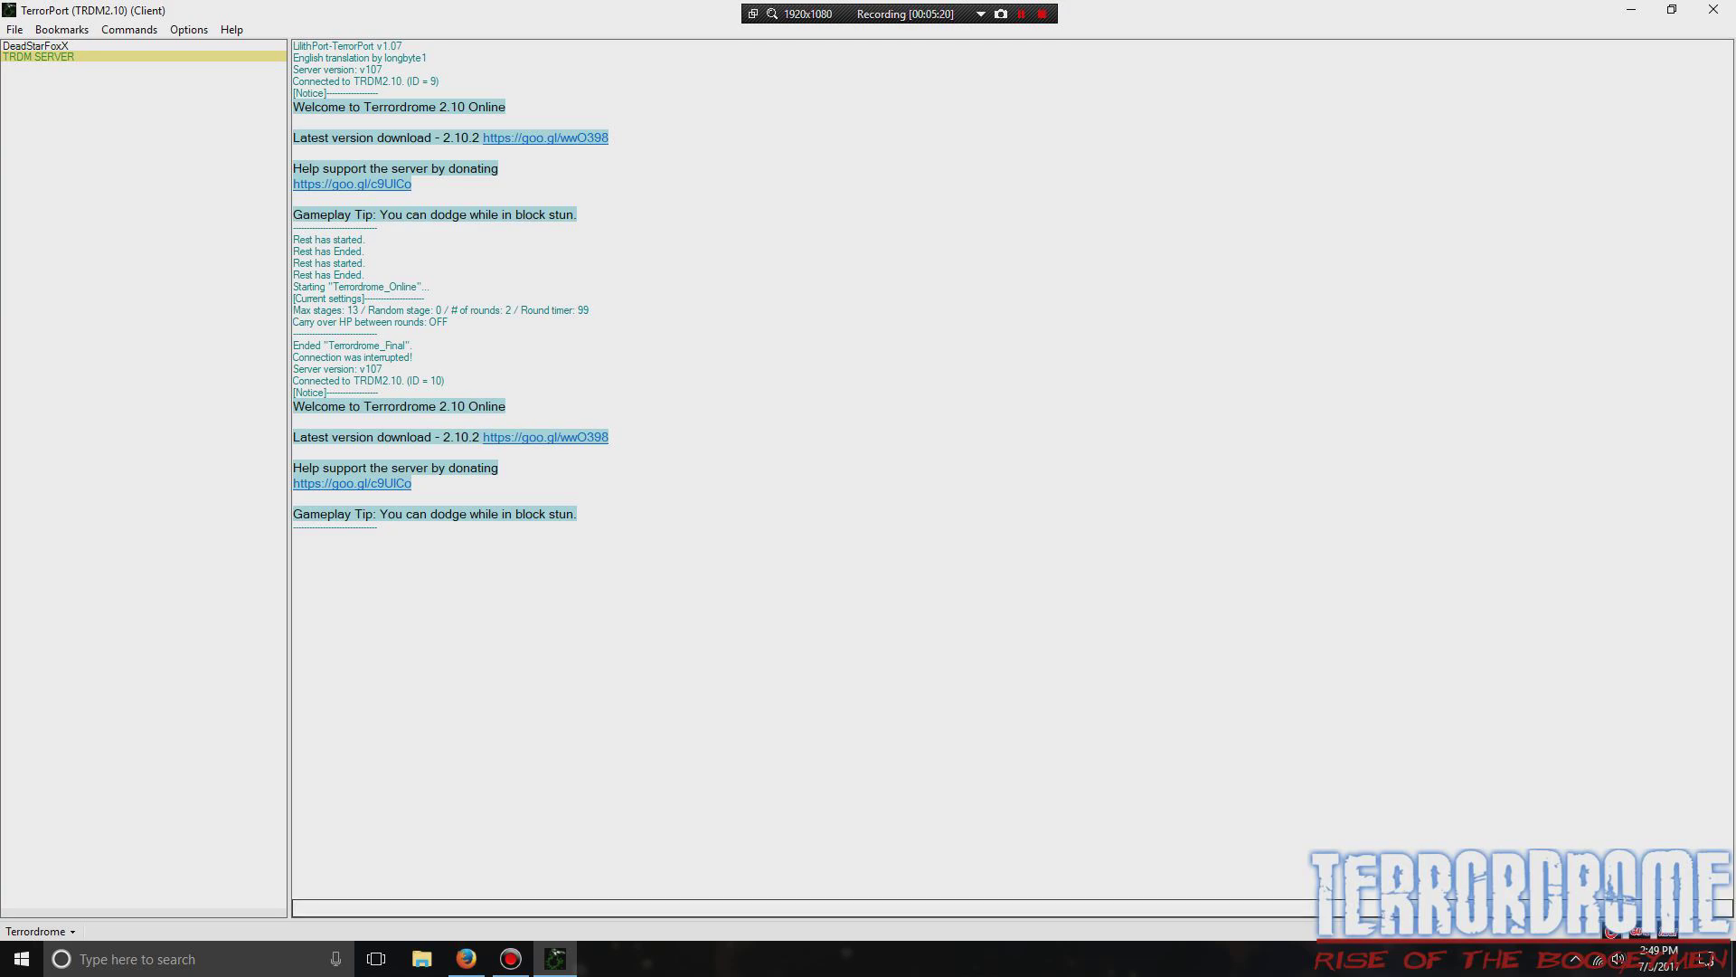
- Disconnect from the server, reconnect to trdm.duckdns.org on port 7500 in Host mode, and close TerrorPort
key(ctrl+r)
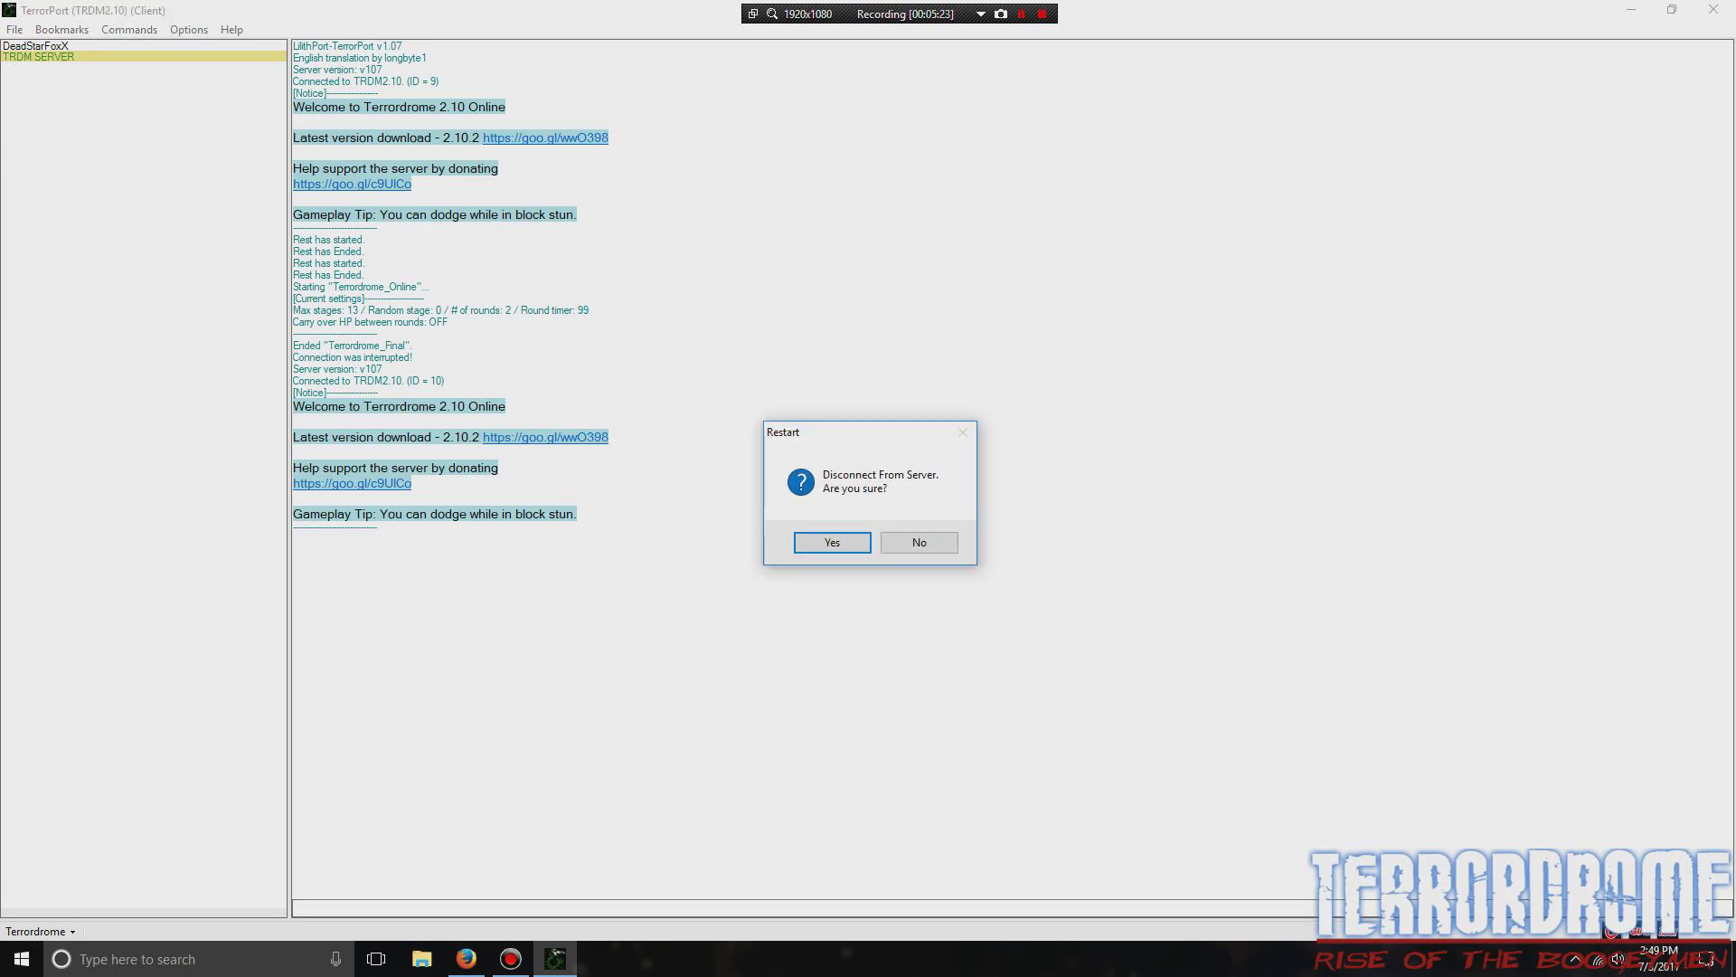
key(Return)
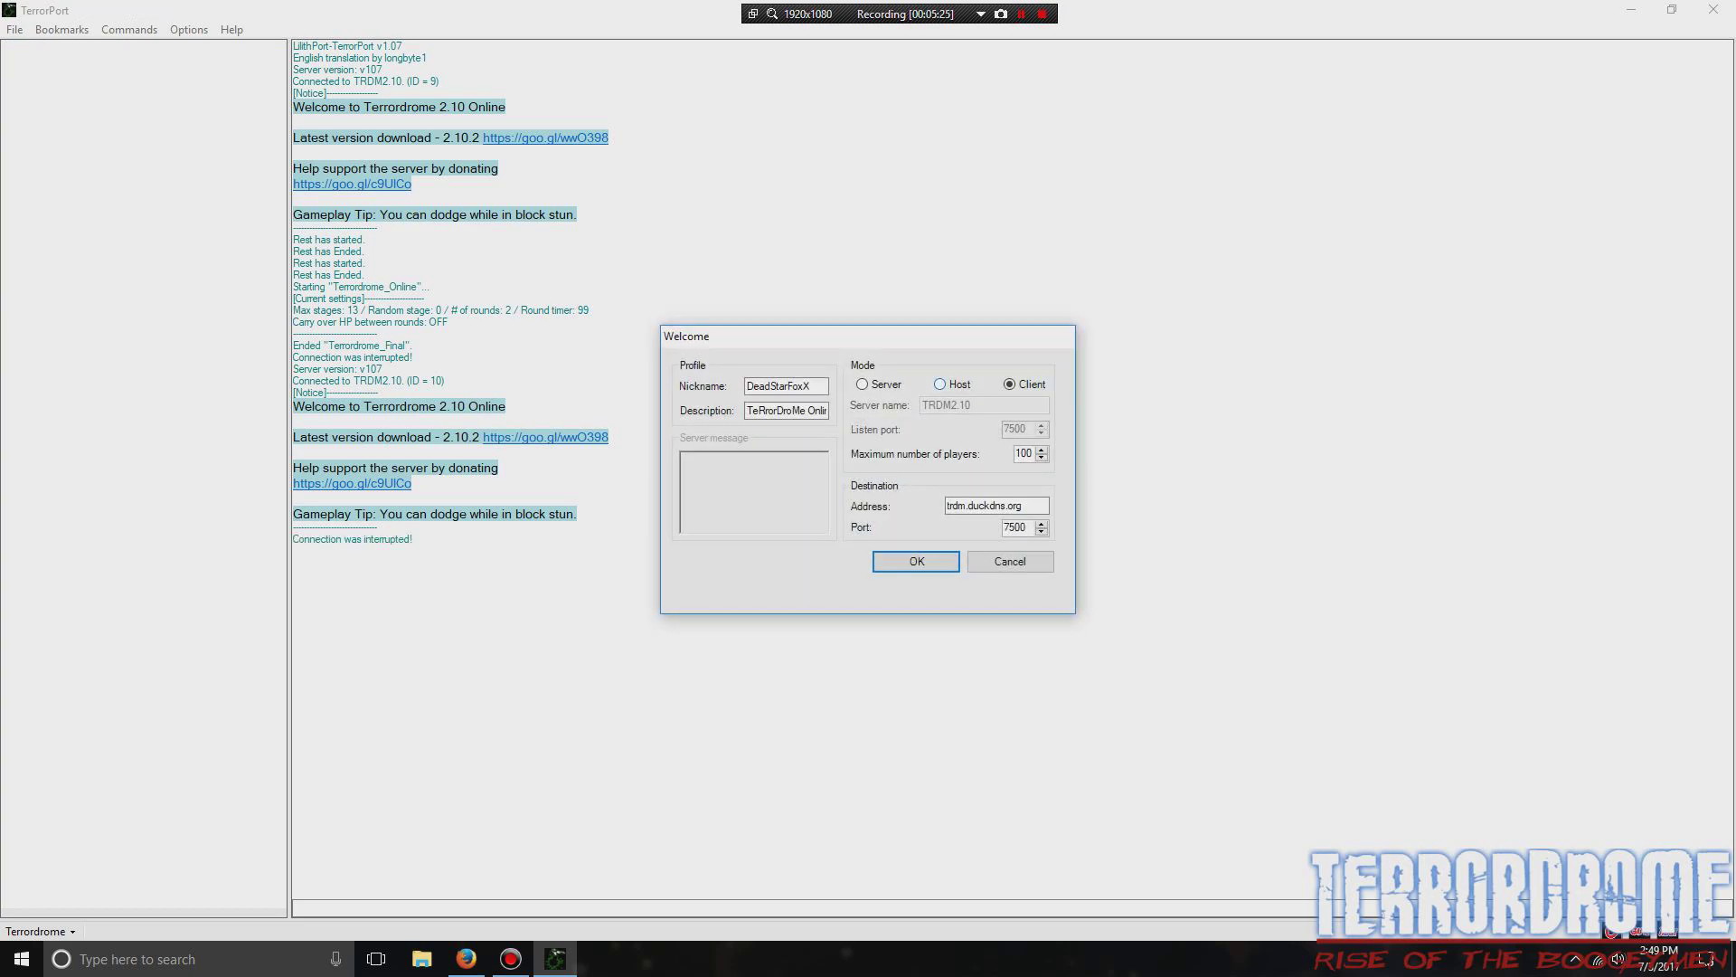
key(Return)
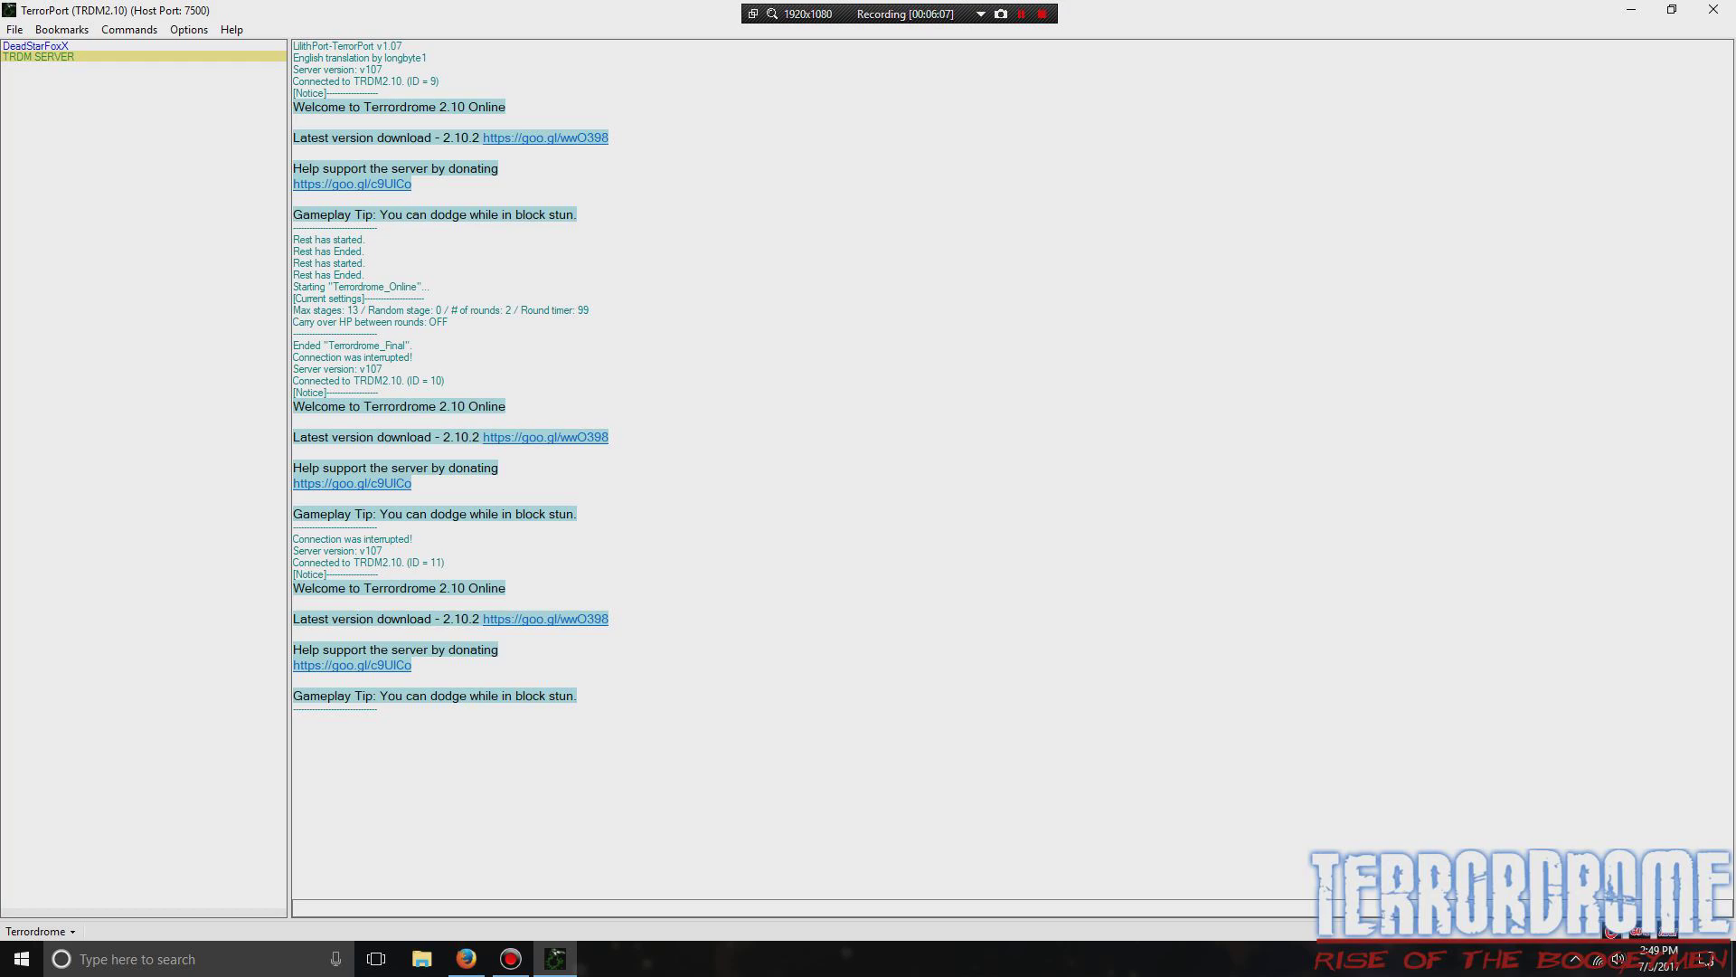
click(1713, 9)
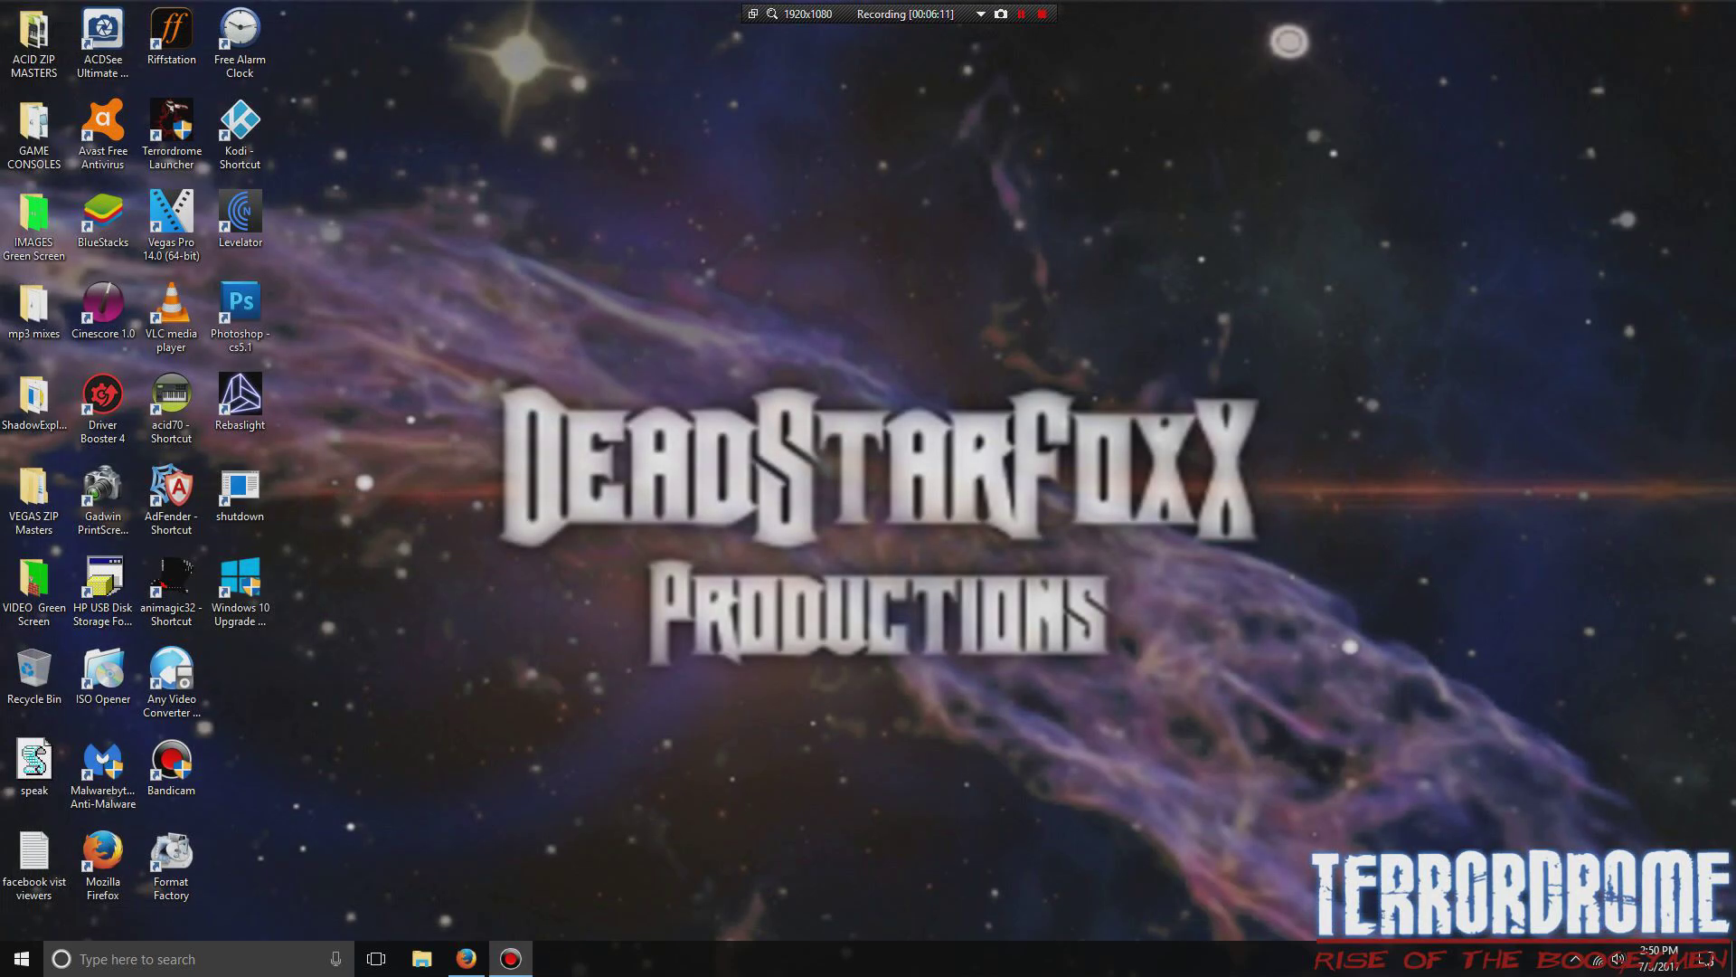
- Switch to Firefox and review the installer links and the Windows and Linux/Mac installation instructions on the Terrordrome download page
click(465, 958)
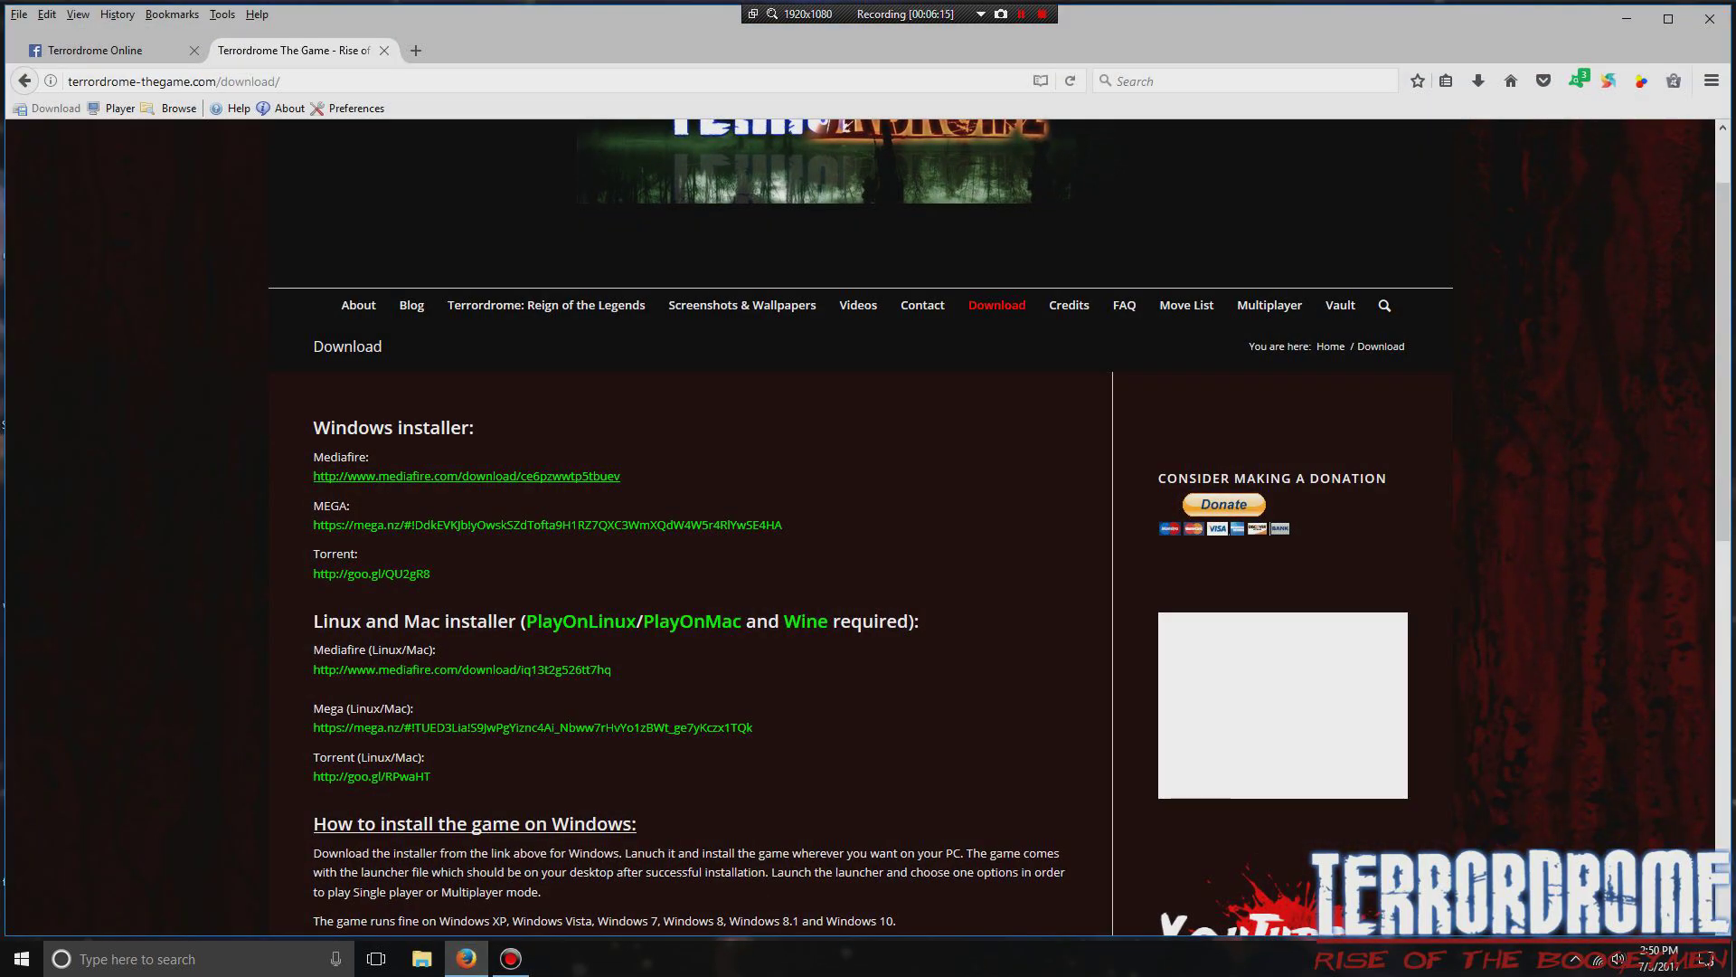
scroll(859, 524, down, 2)
scroll(859, 524, up, 2)
scroll(859, 525, down, 2)
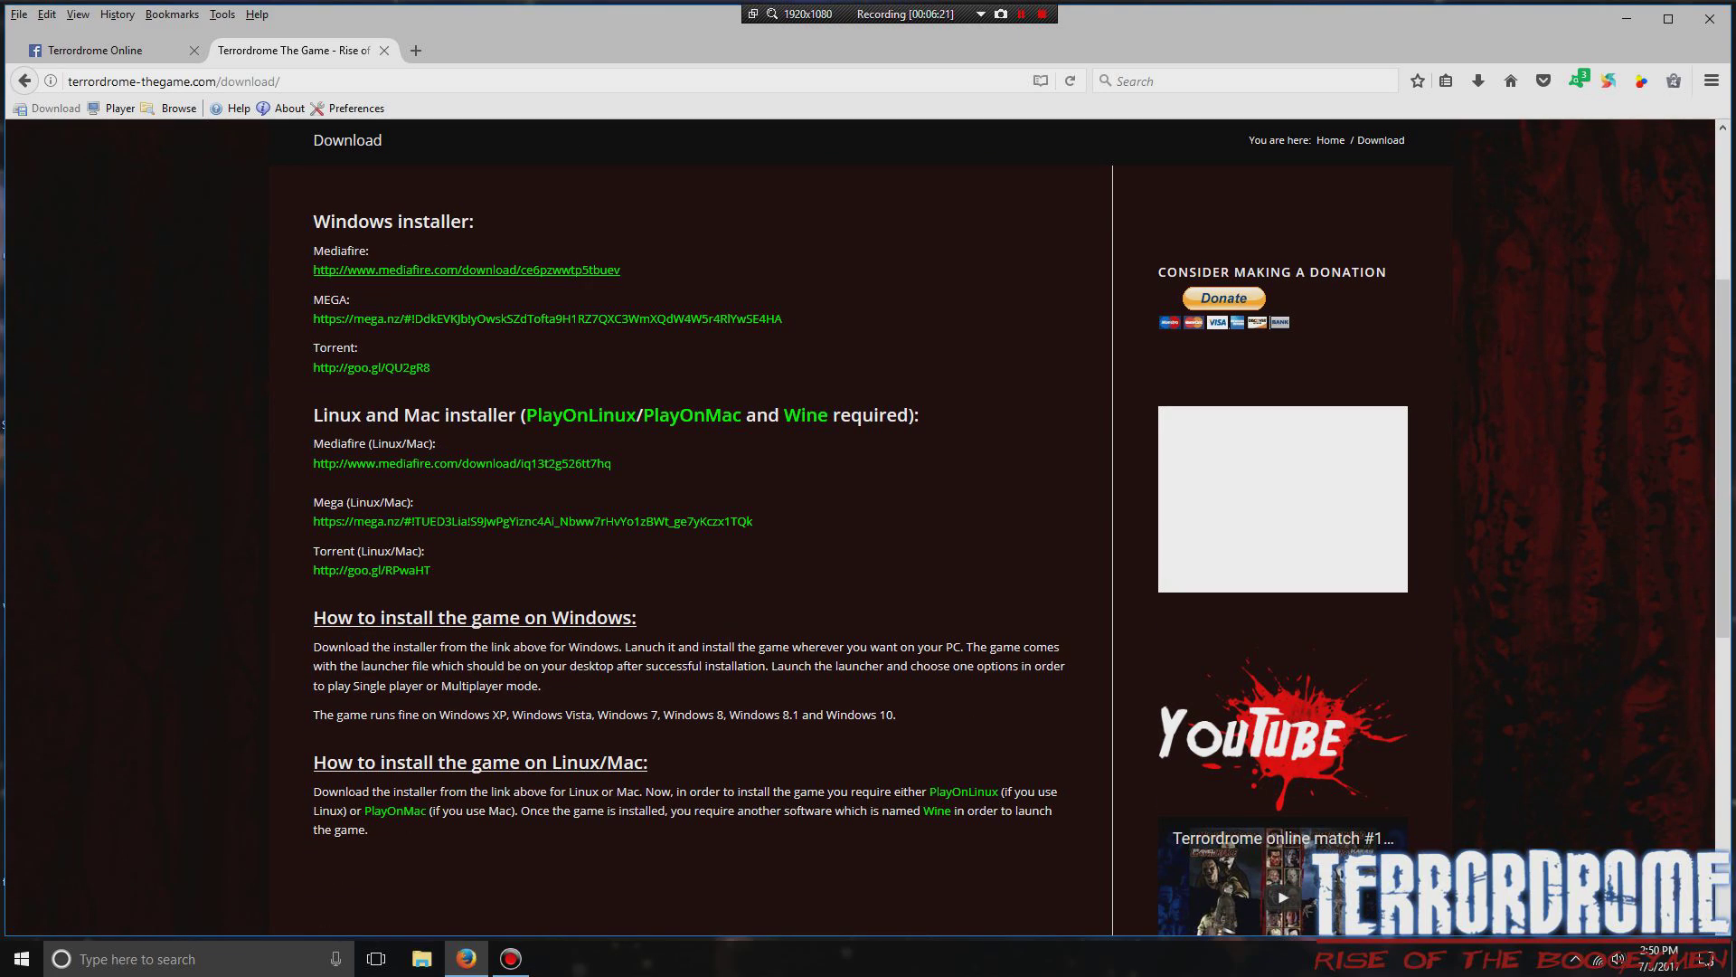
scroll(859, 524, down, 1)
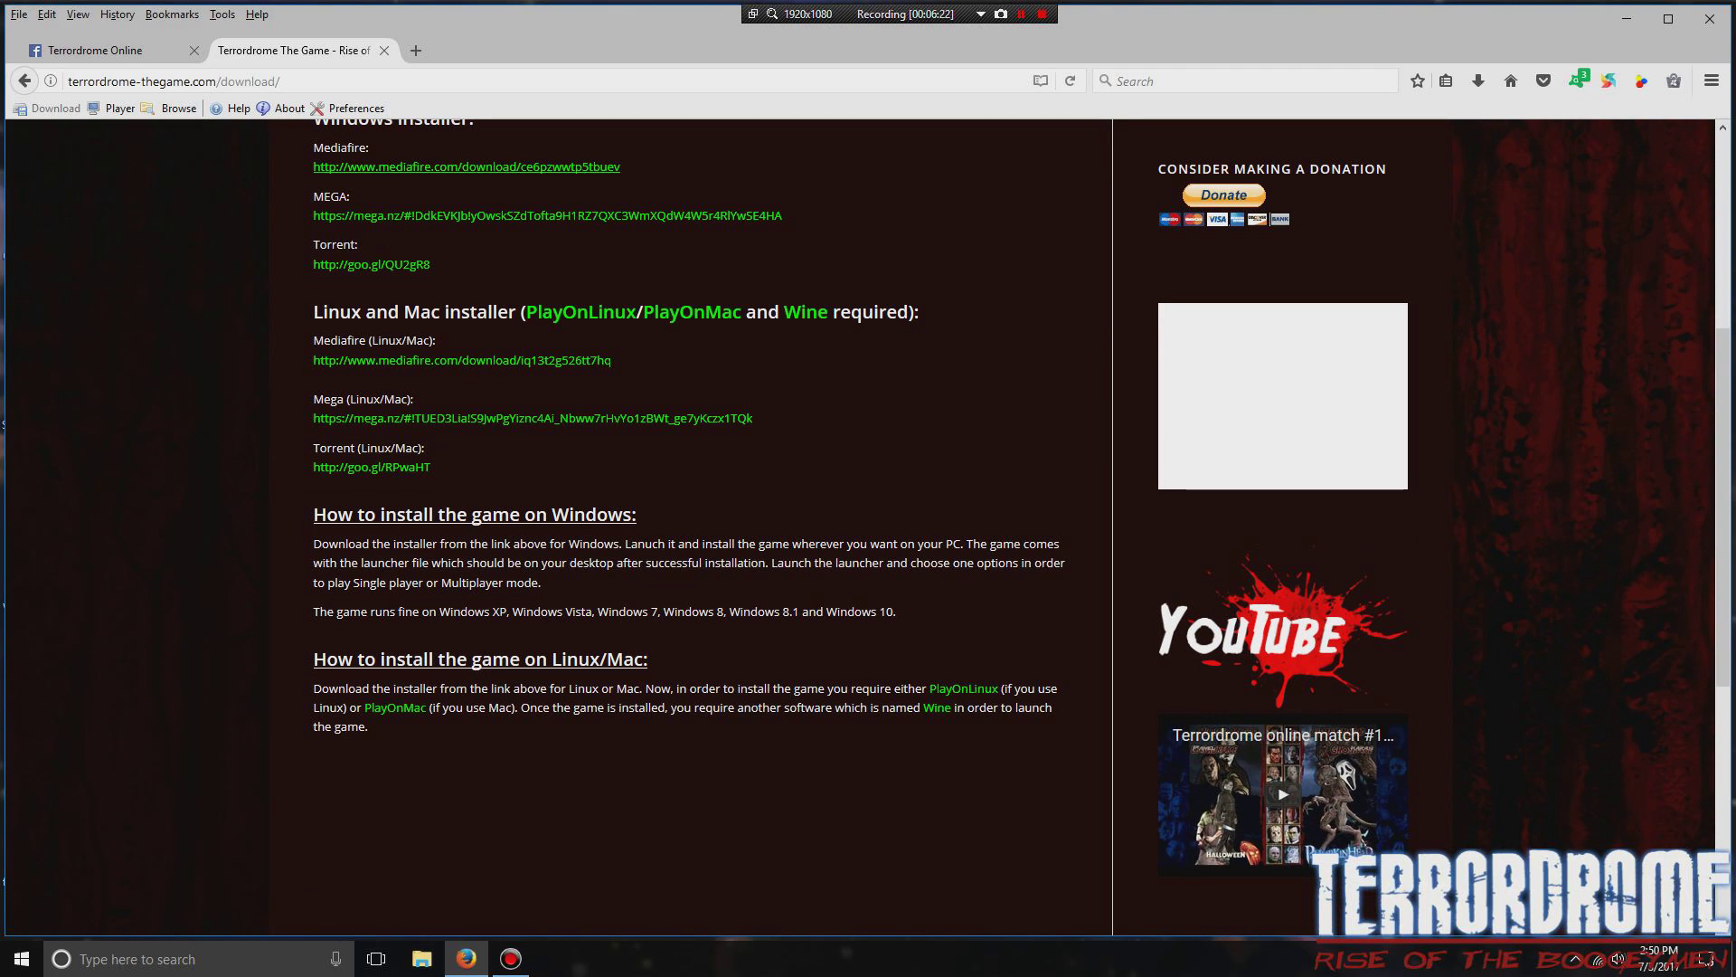
scroll(859, 524, up, 1)
scroll(859, 524, down, 3)
scroll(859, 524, up, 1)
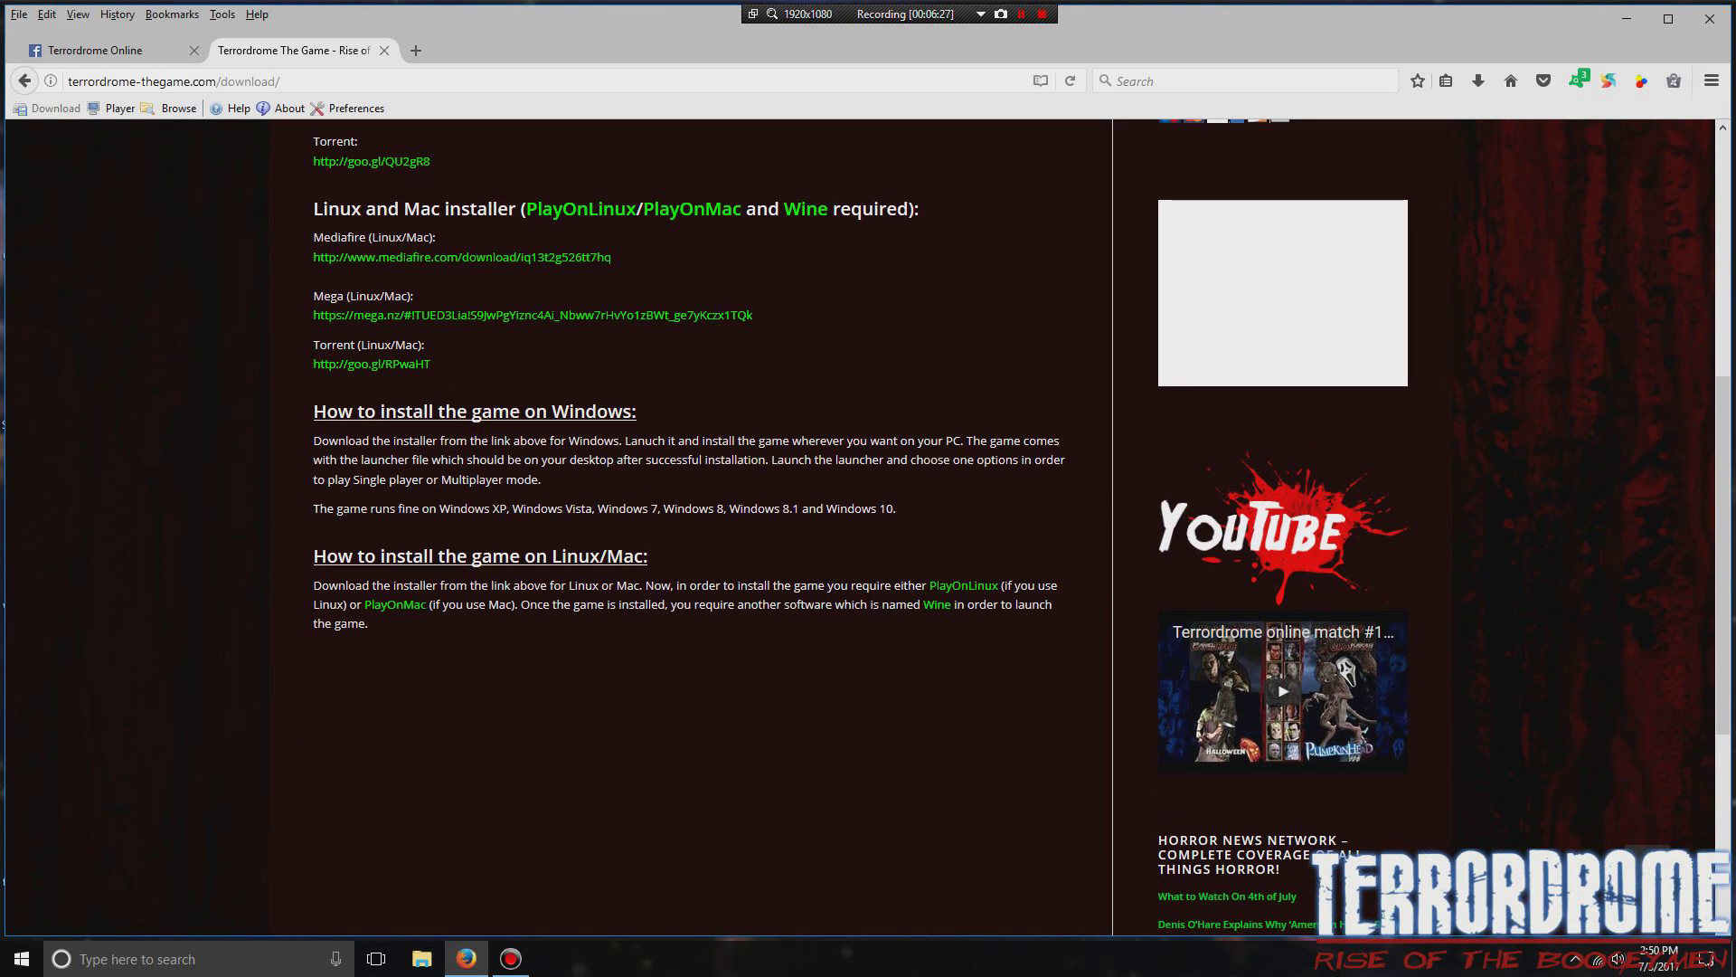
scroll(858, 525, up, 1)
scroll(859, 524, up, 4)
- Open the Terrordrome site's FAQ page and read through its questions and answers
key(F5)
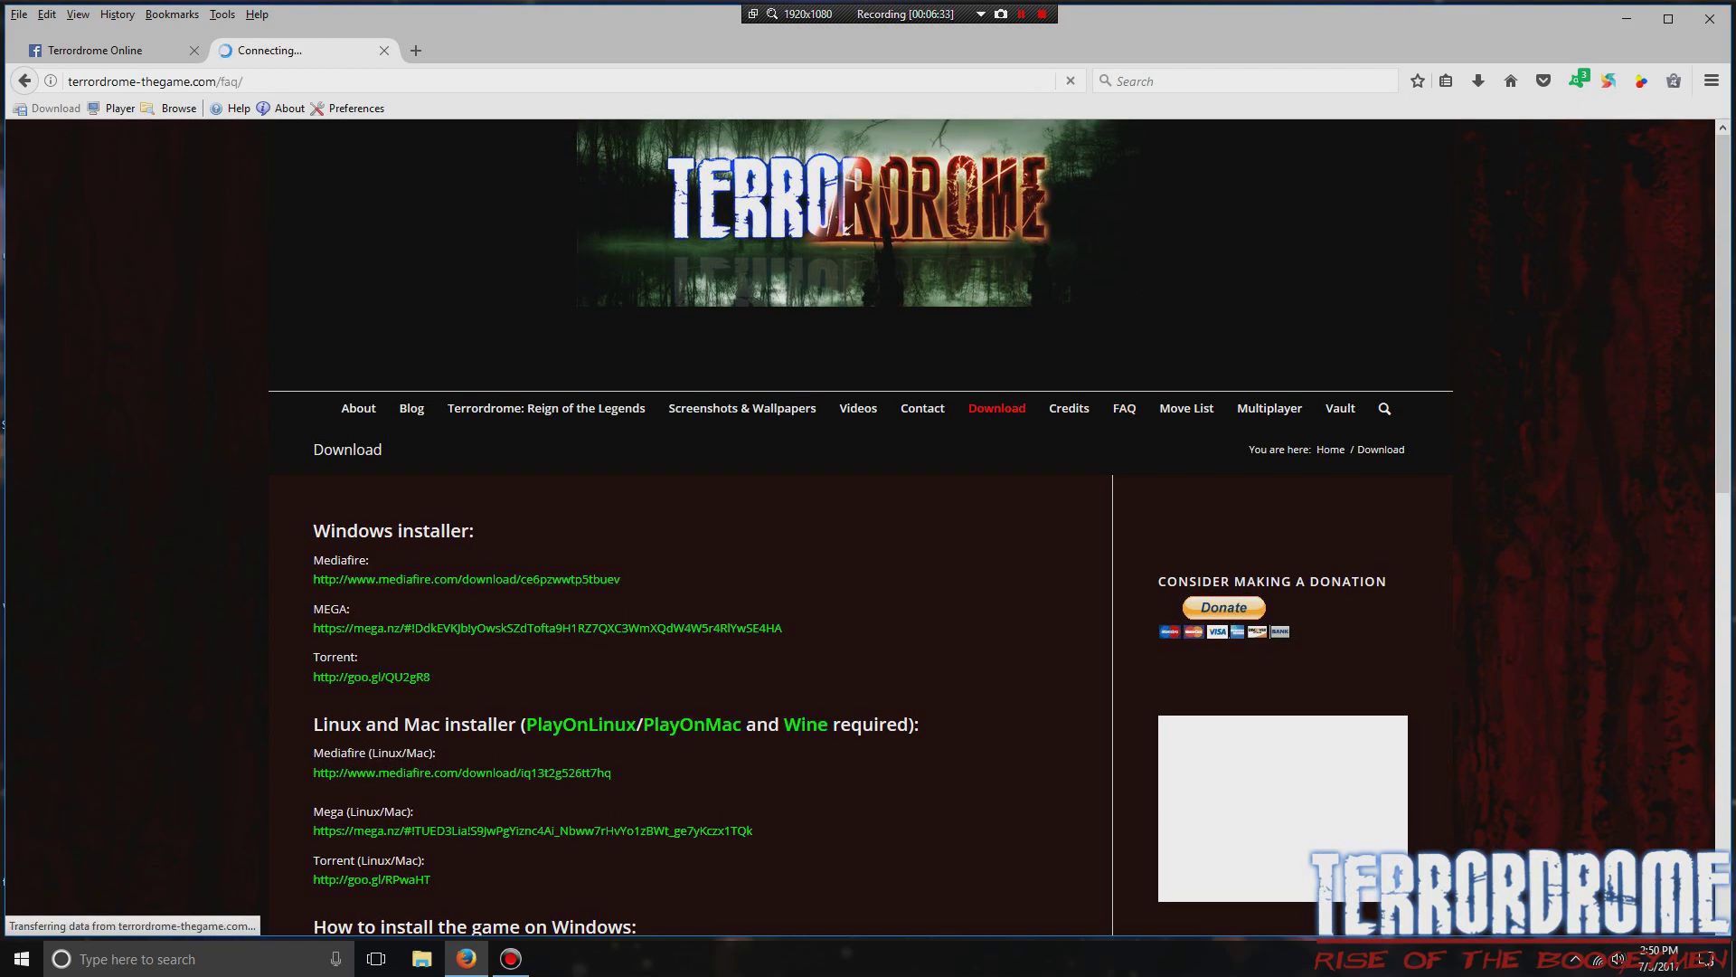
scroll(687, 525, down, 10)
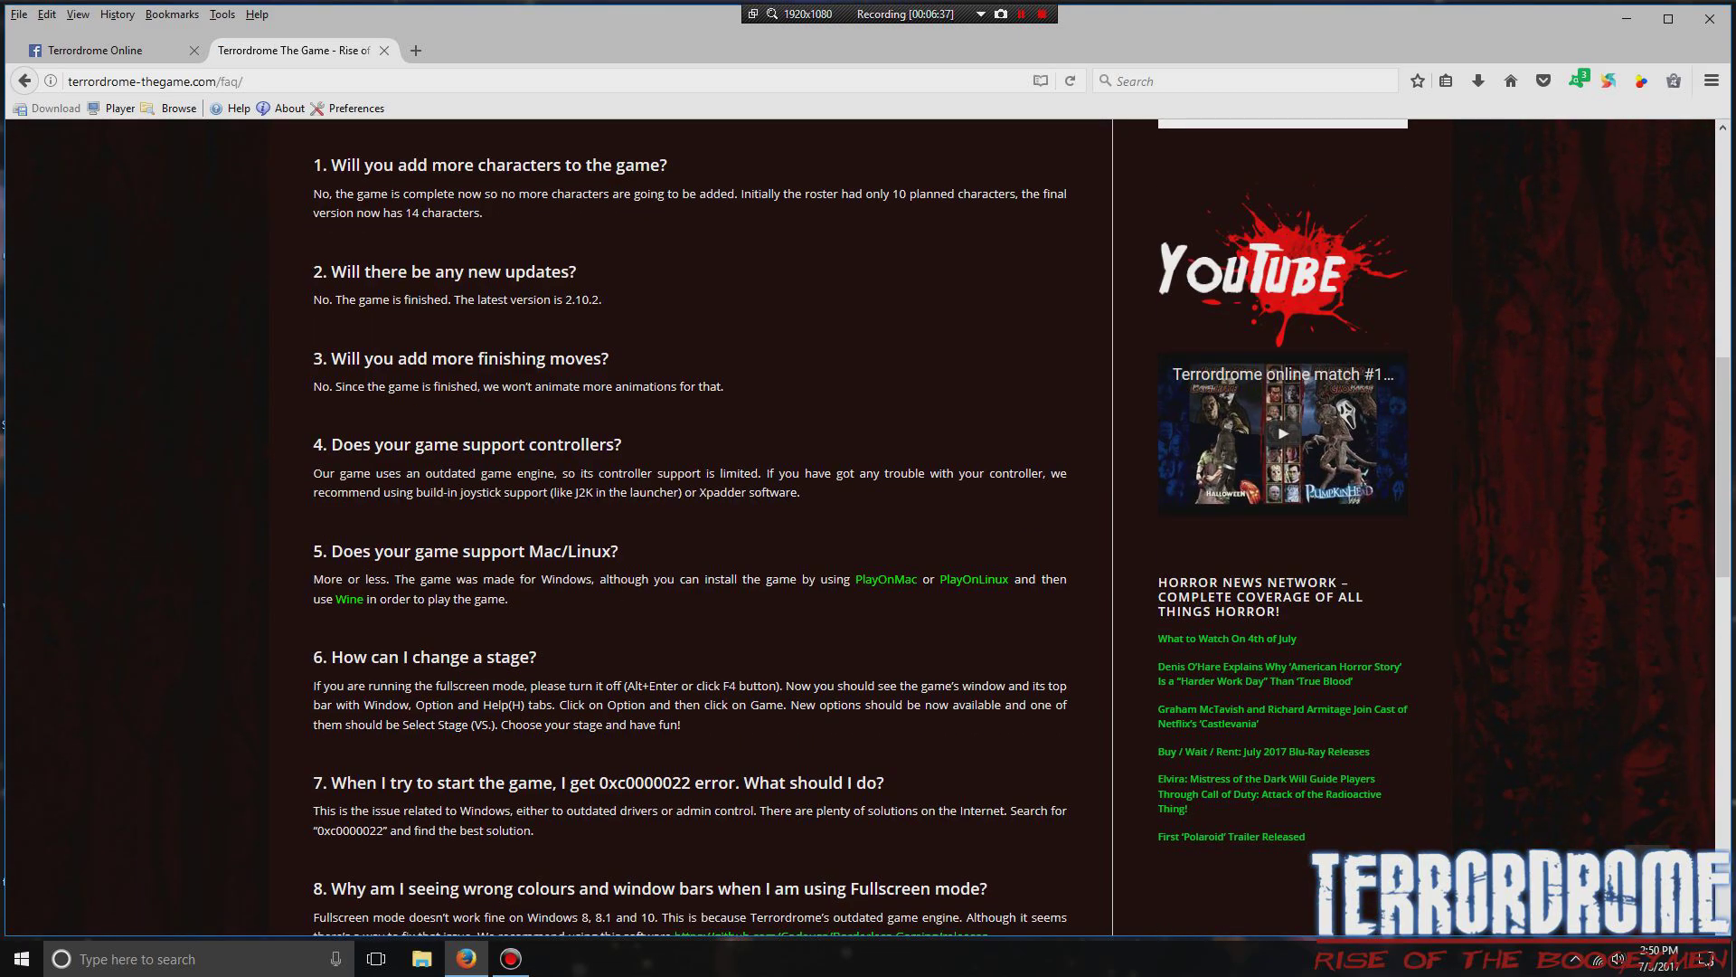
scroll(687, 524, down, 13)
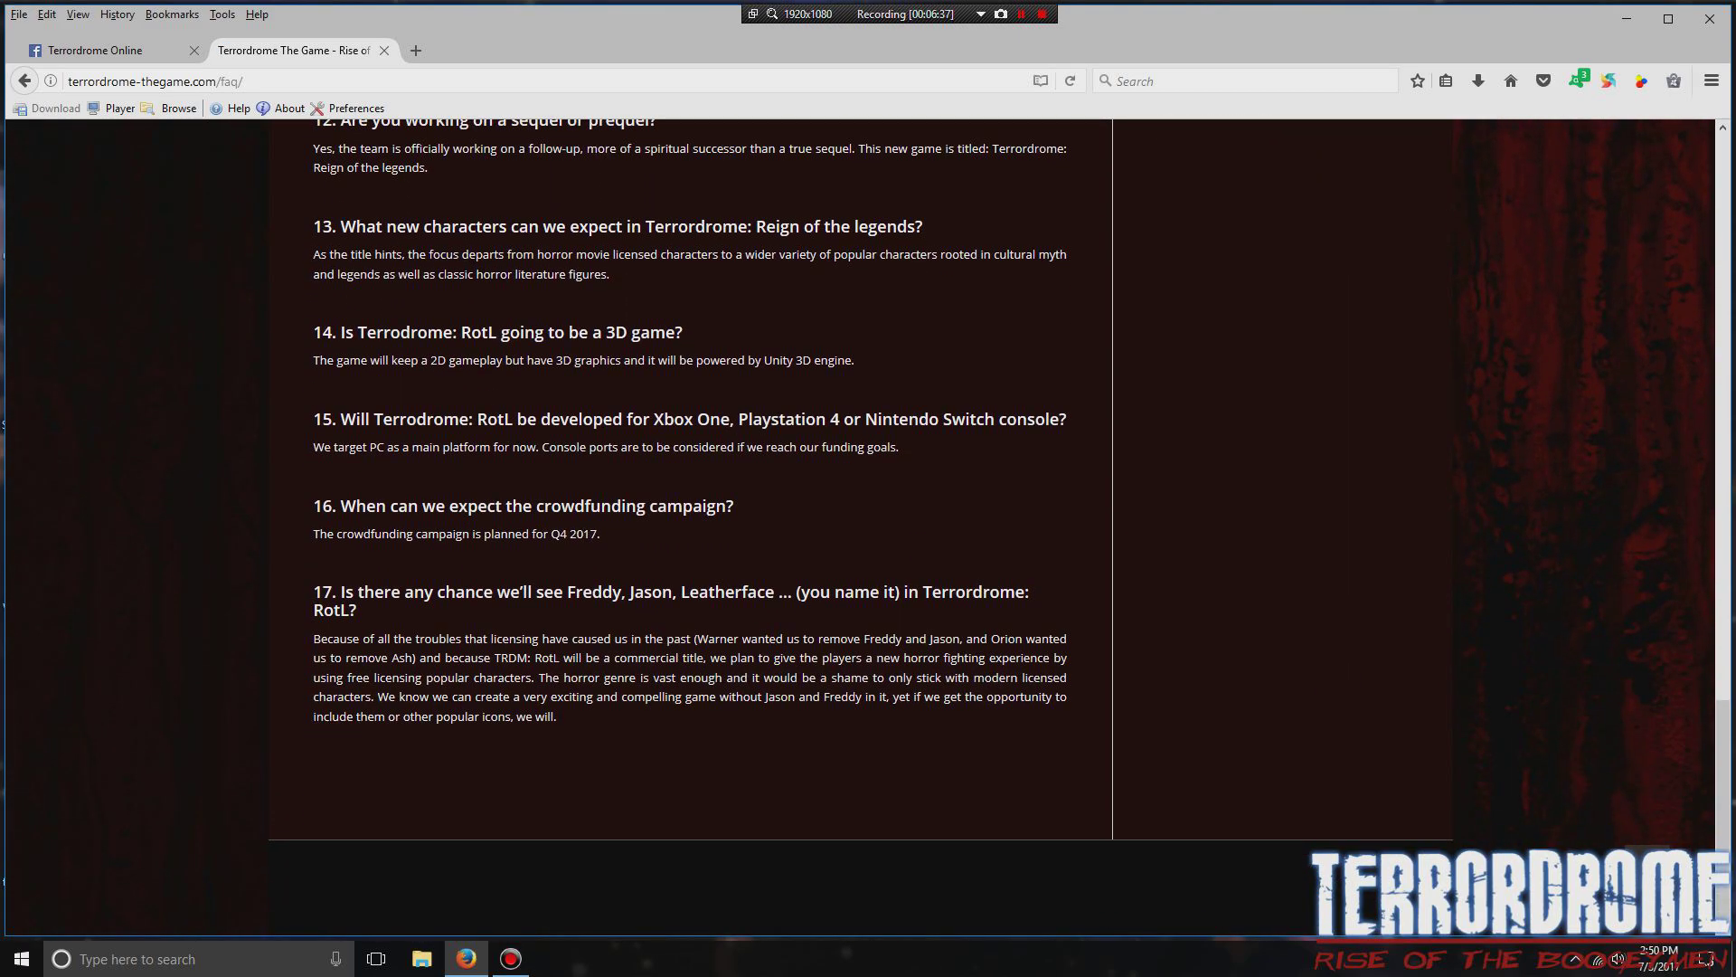
key(Home)
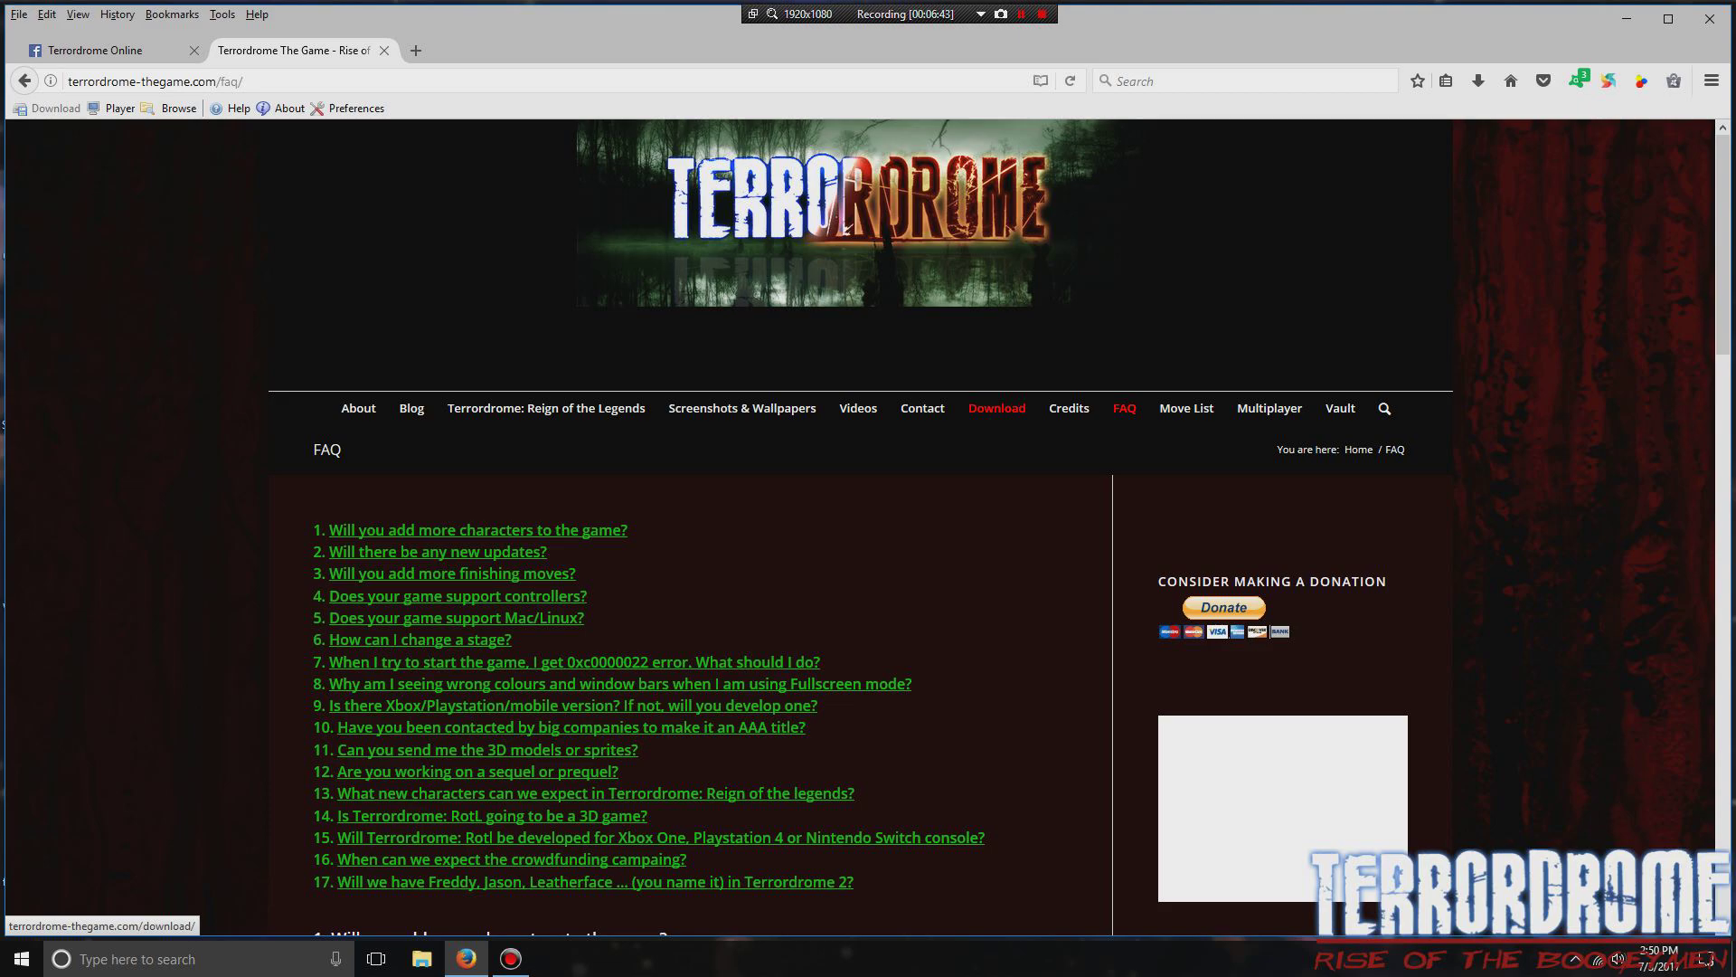
scroll(997, 407, down, 5)
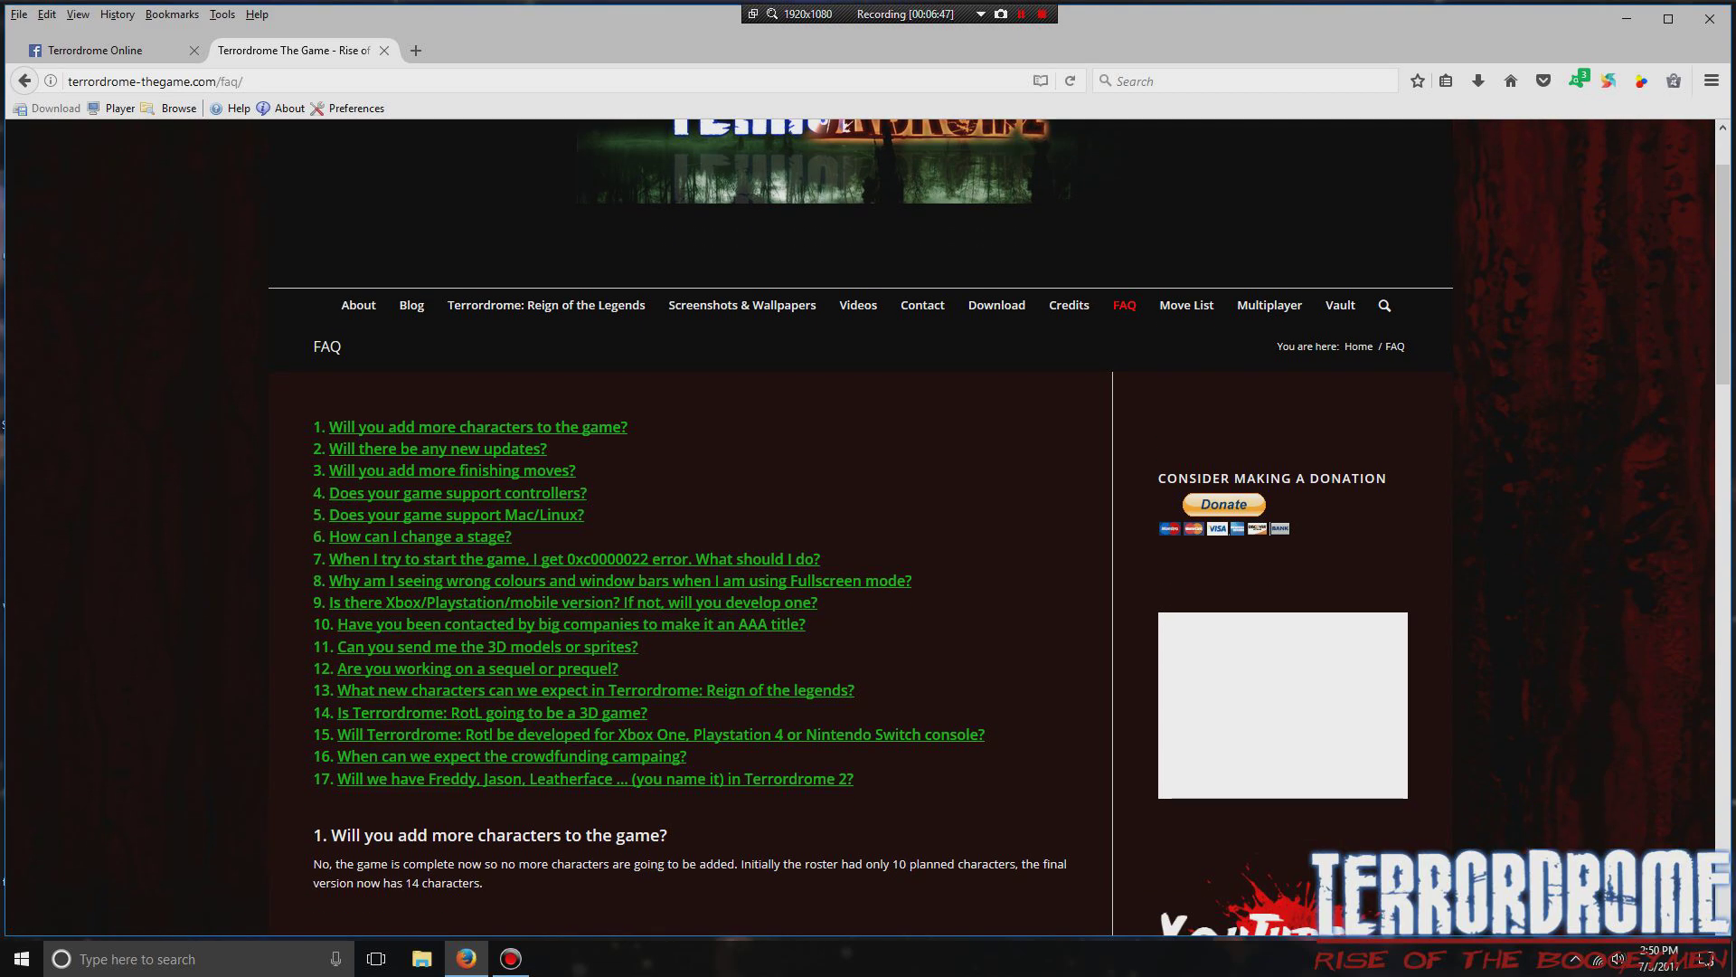
scroll(1020, 527, down, 3)
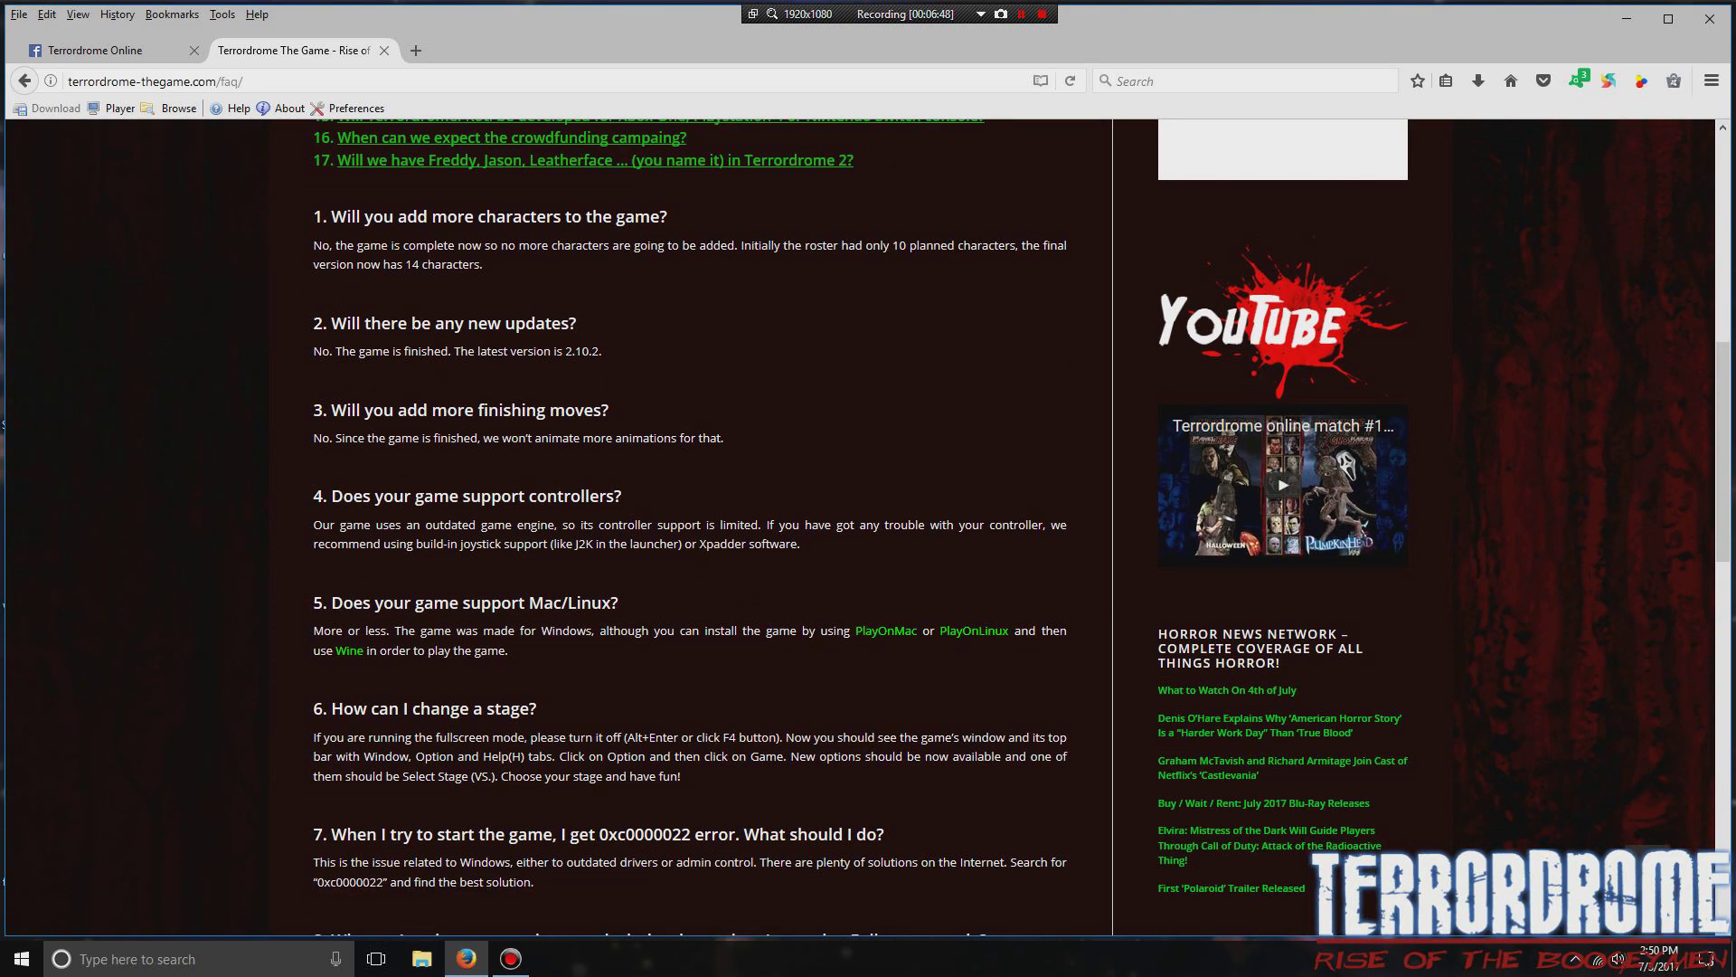
scroll(868, 529, down, 3)
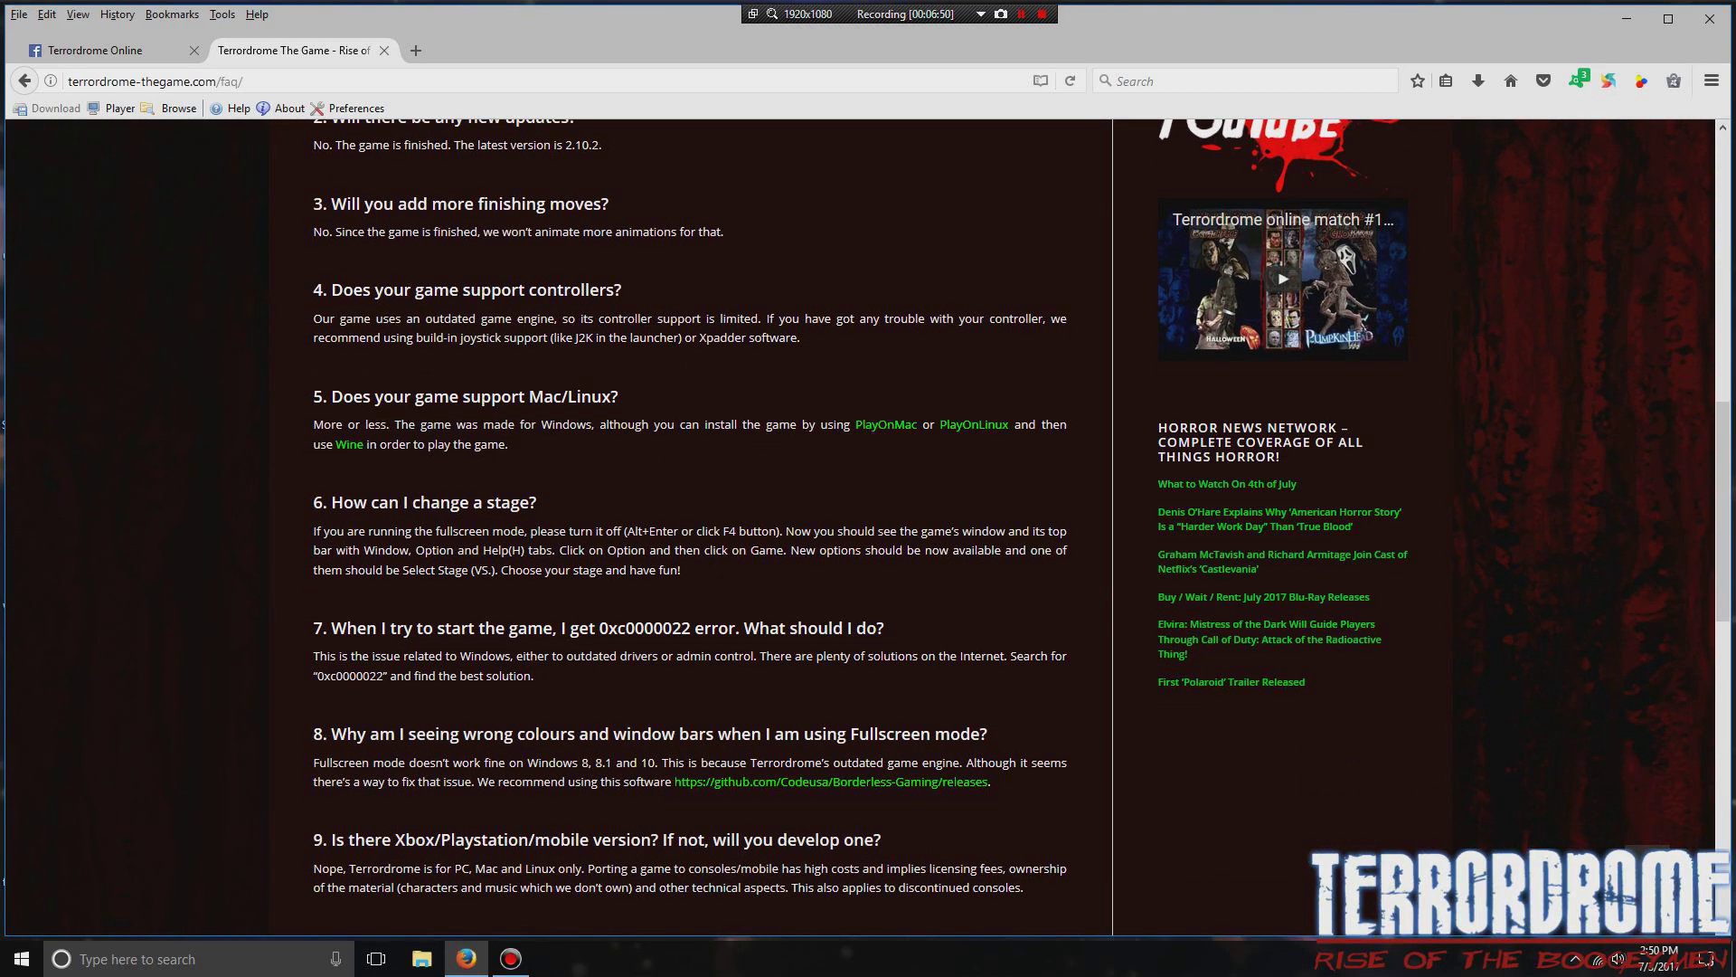
scroll(868, 527, down, 5)
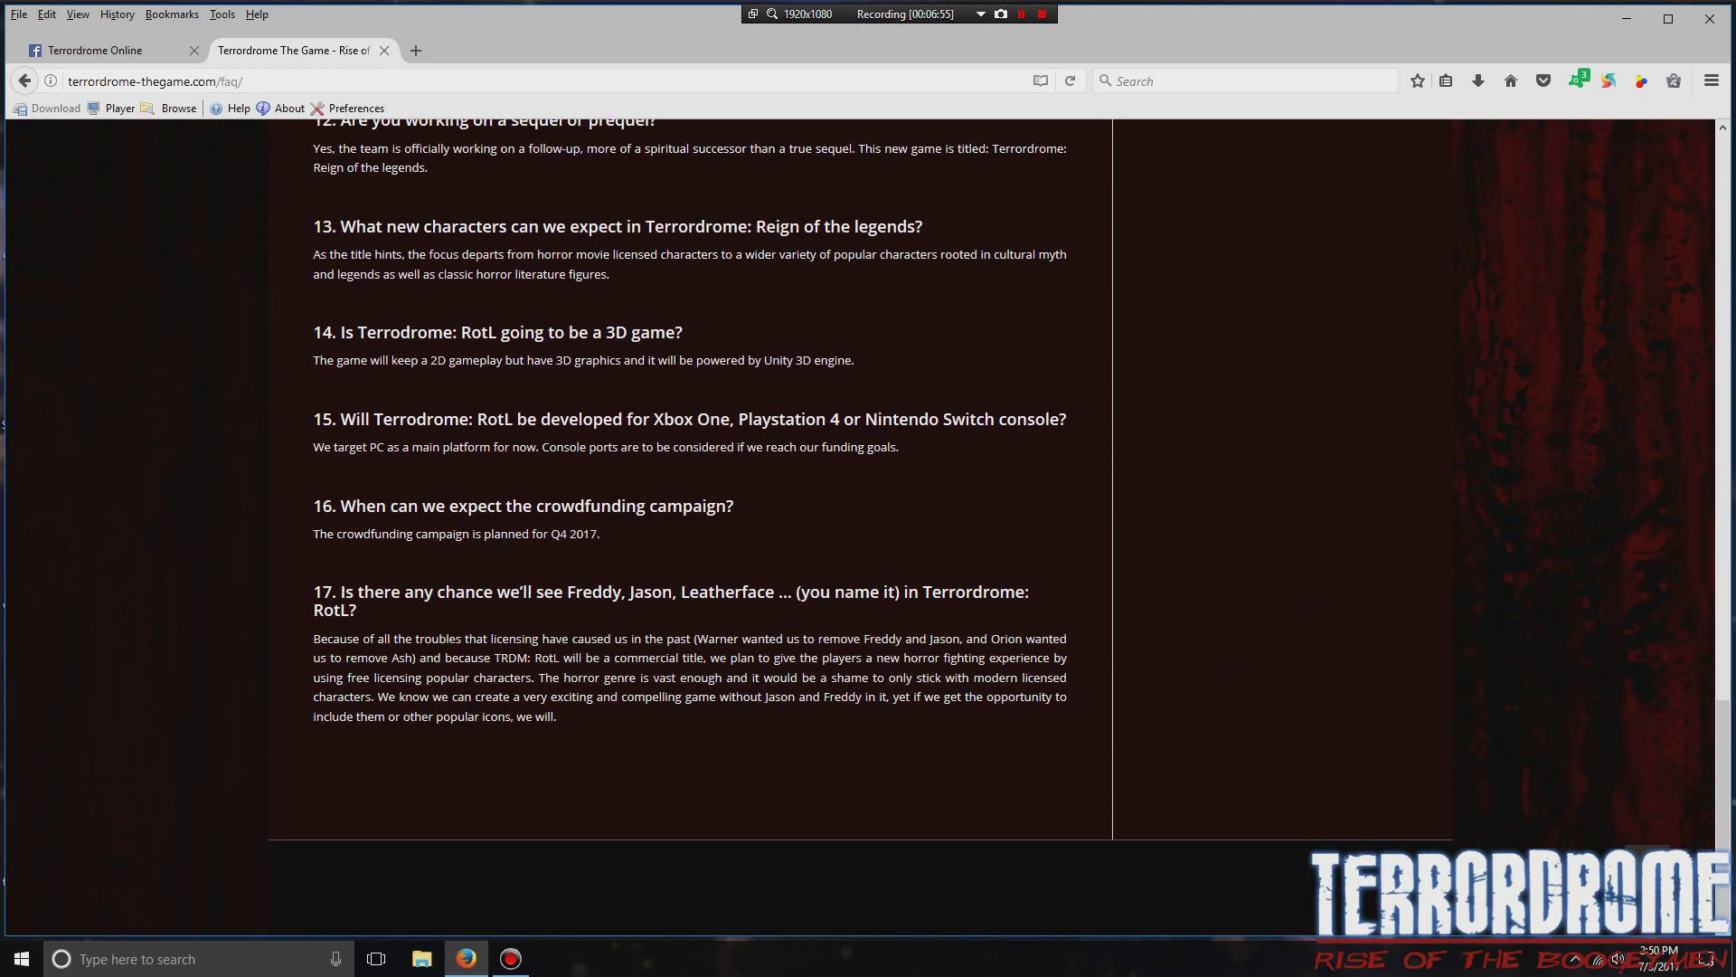
key(Home)
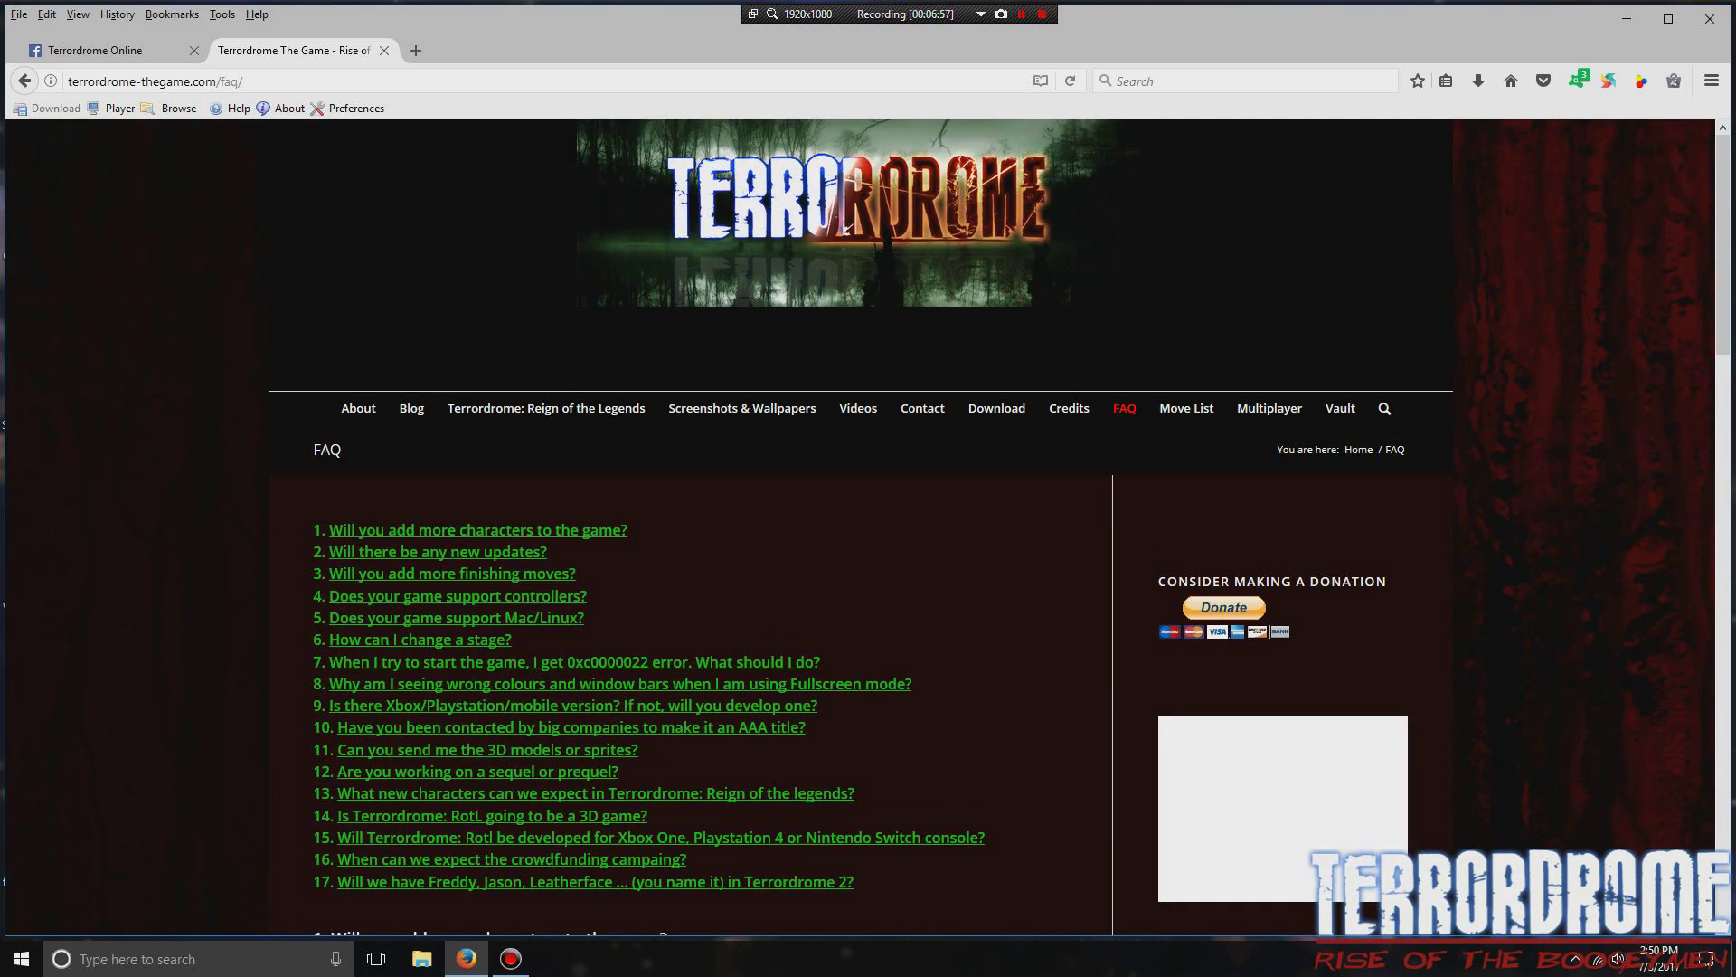
- Go back to the site's Download page and look over the installer links and install sections again
click(996, 408)
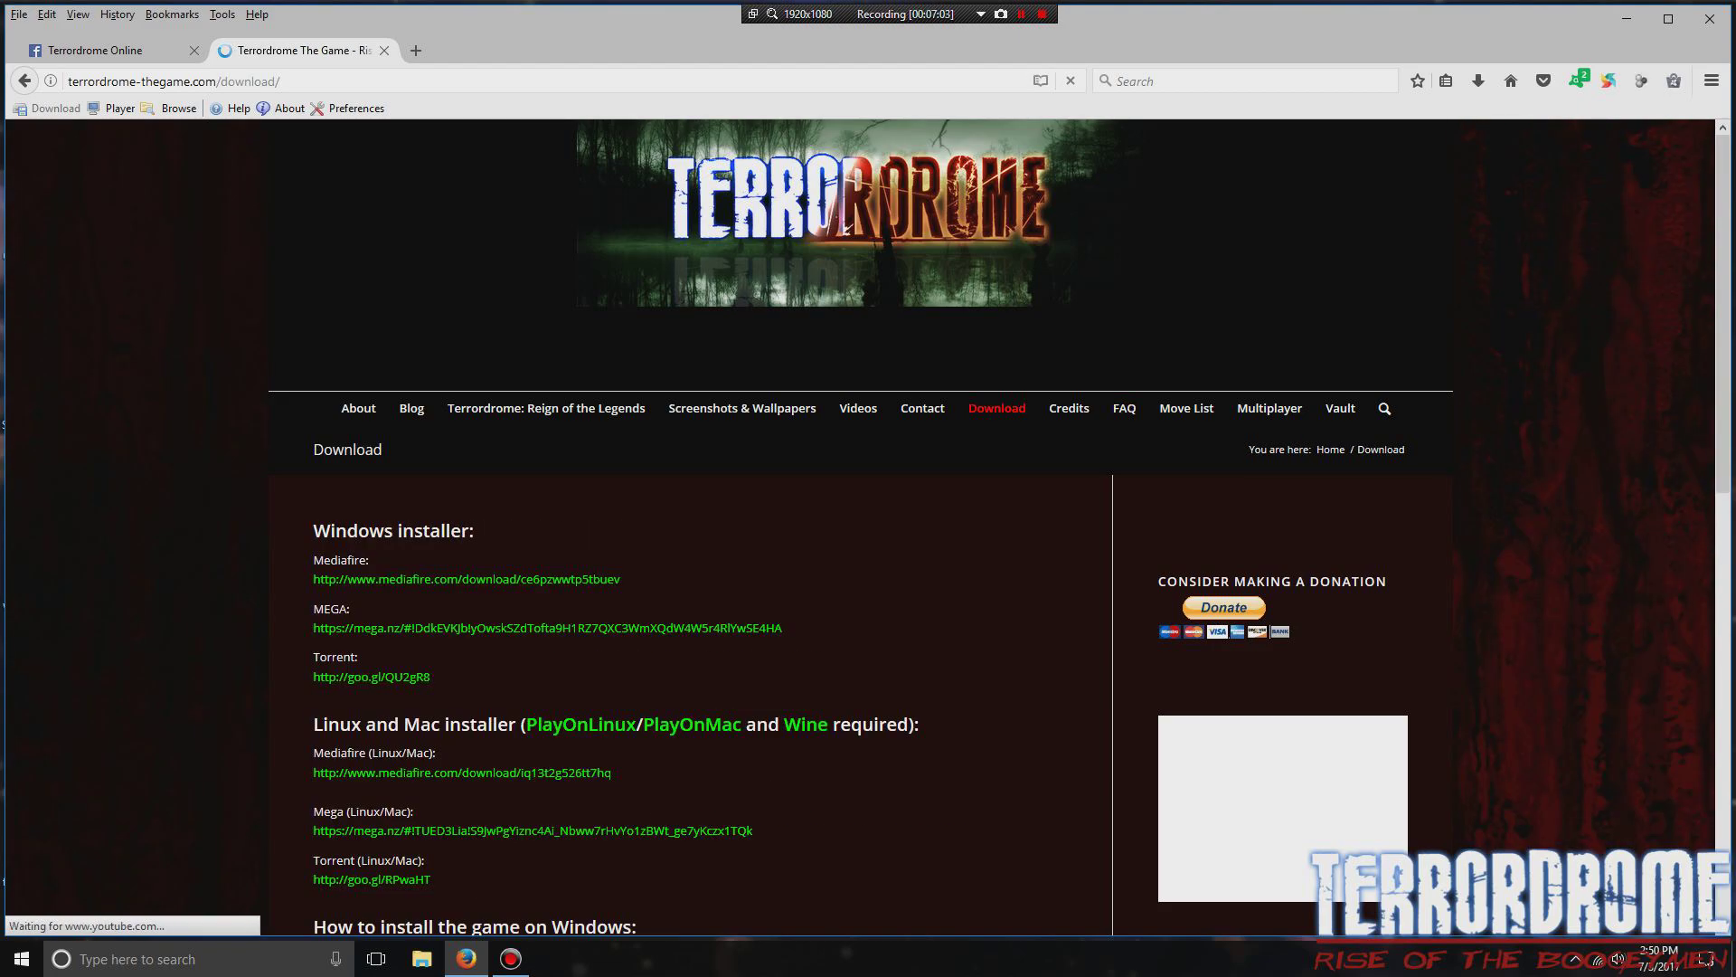
scroll(868, 524, down, 5)
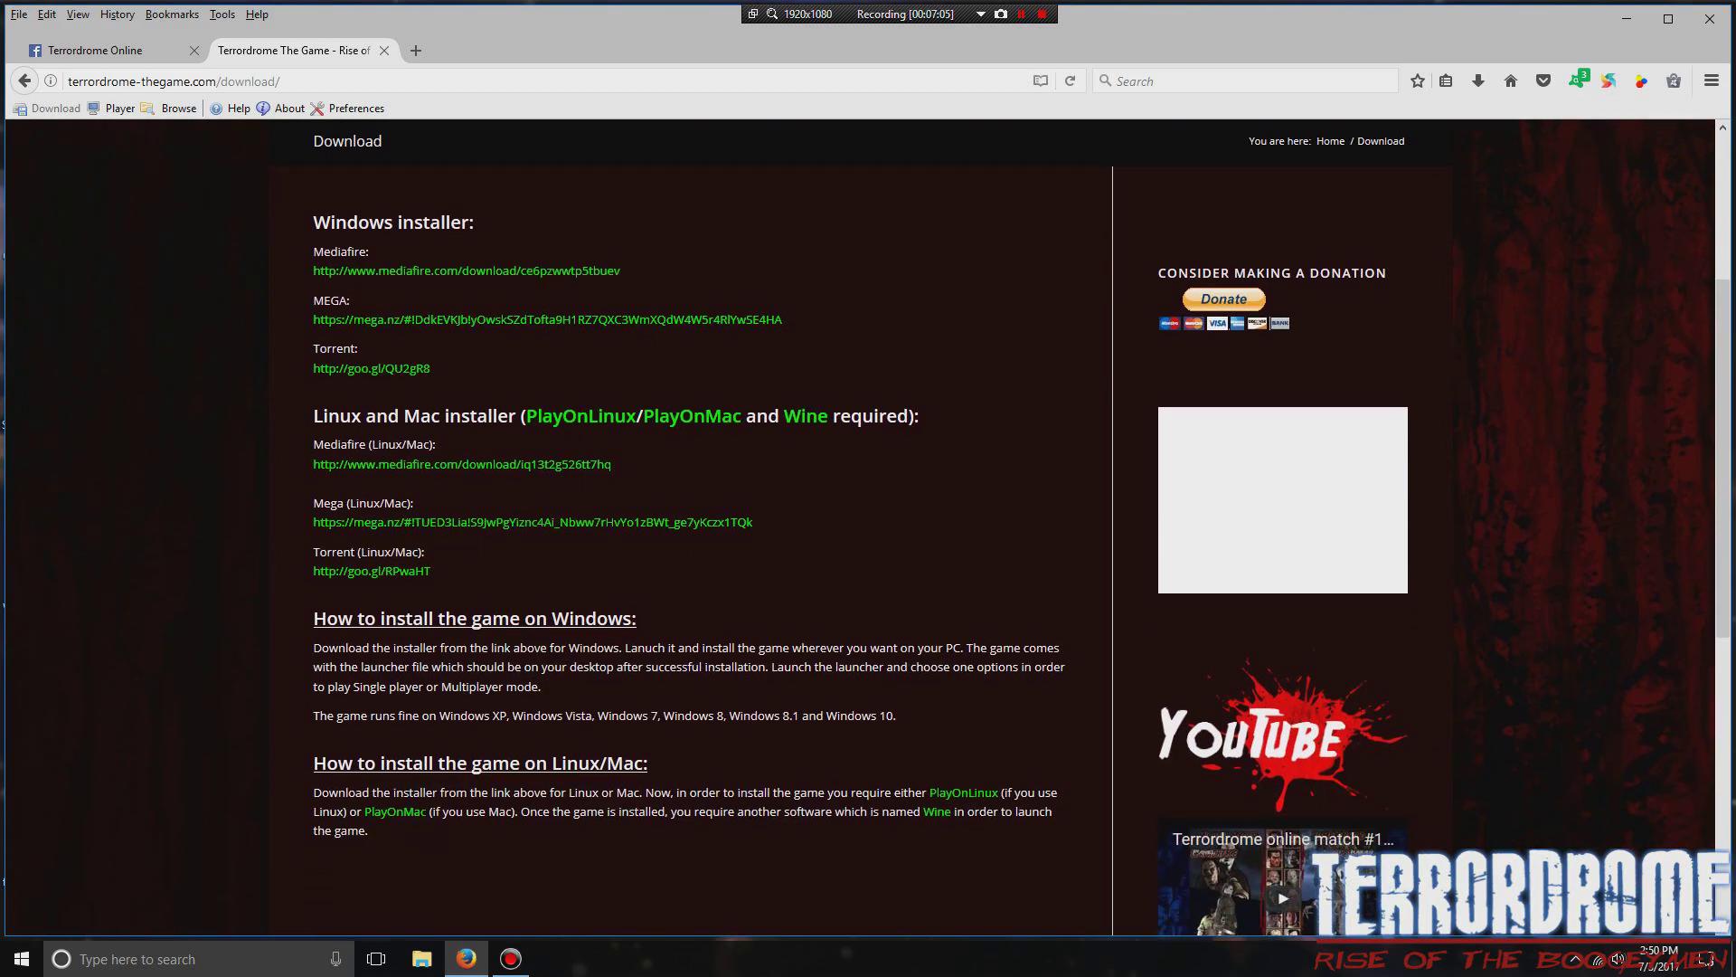
scroll(868, 524, down, 5)
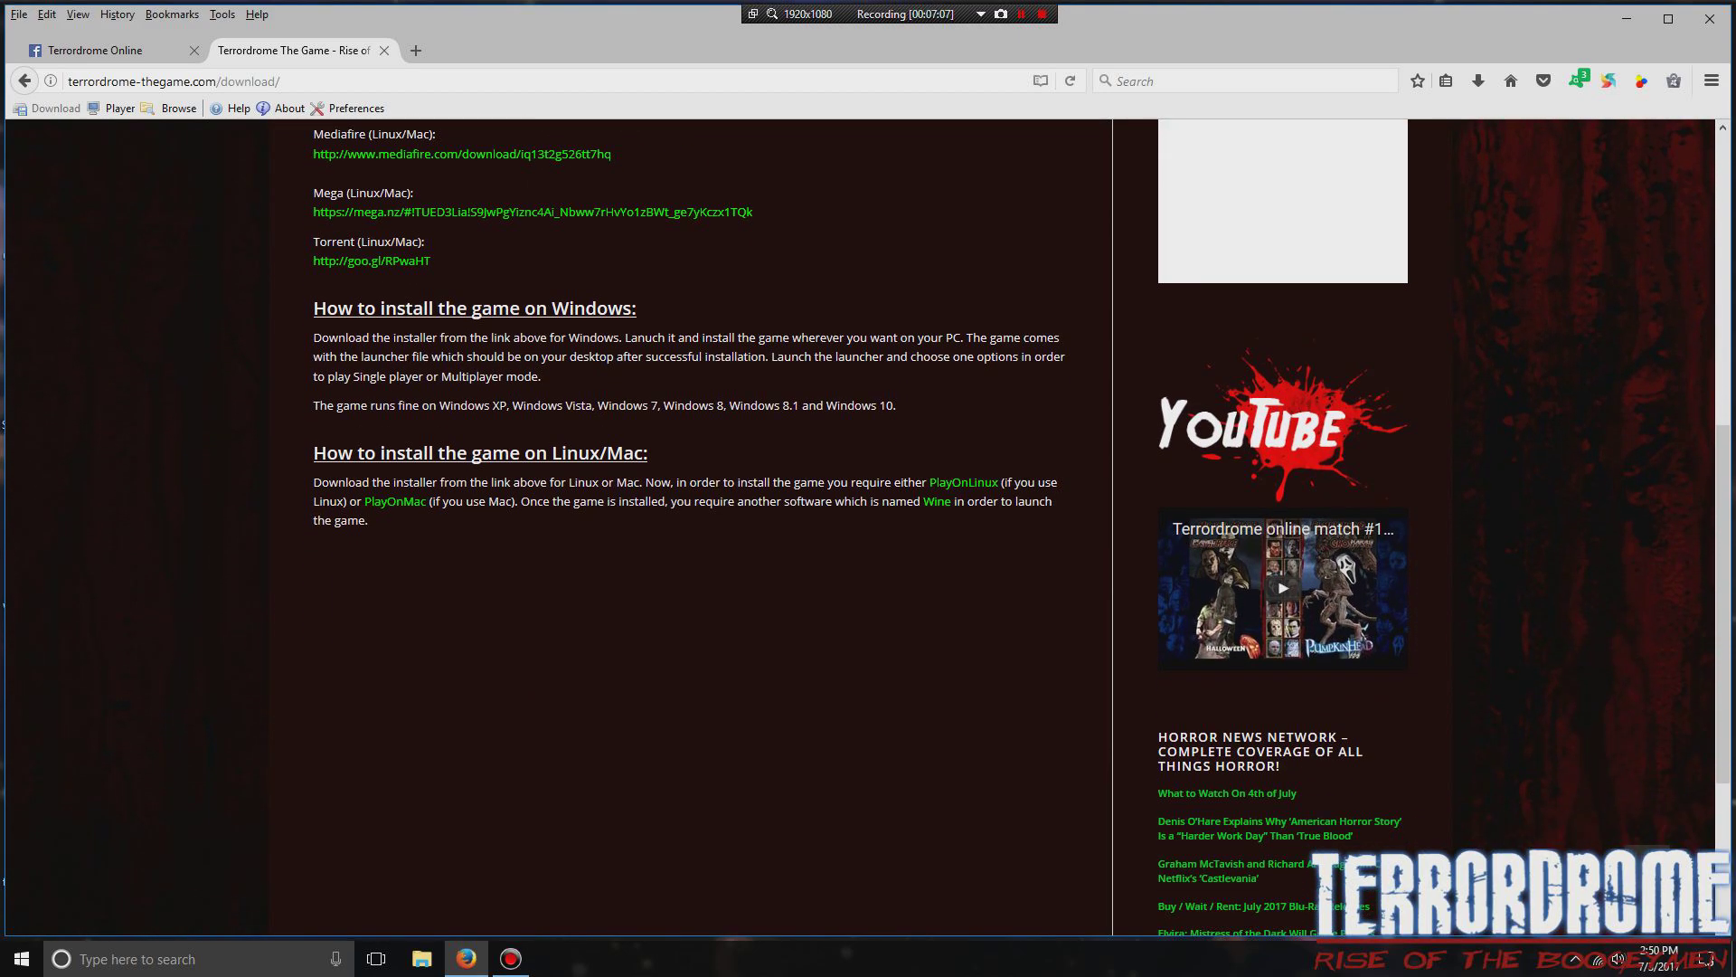
scroll(868, 525, down, 5)
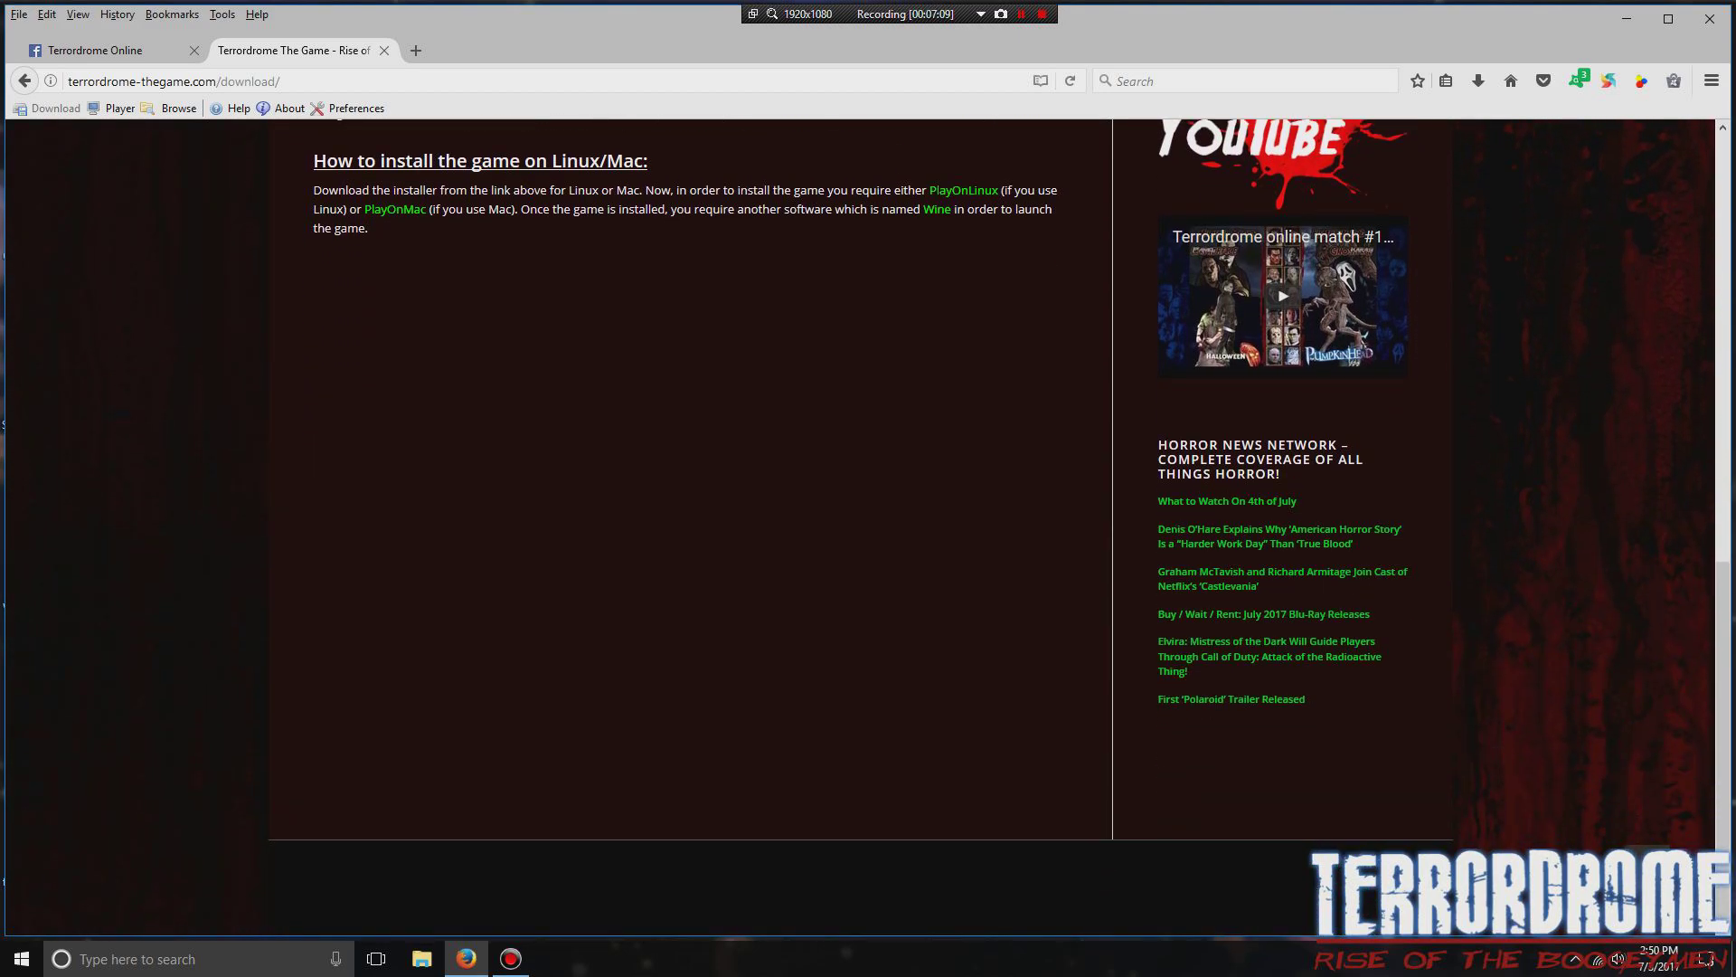
scroll(868, 525, up, 10)
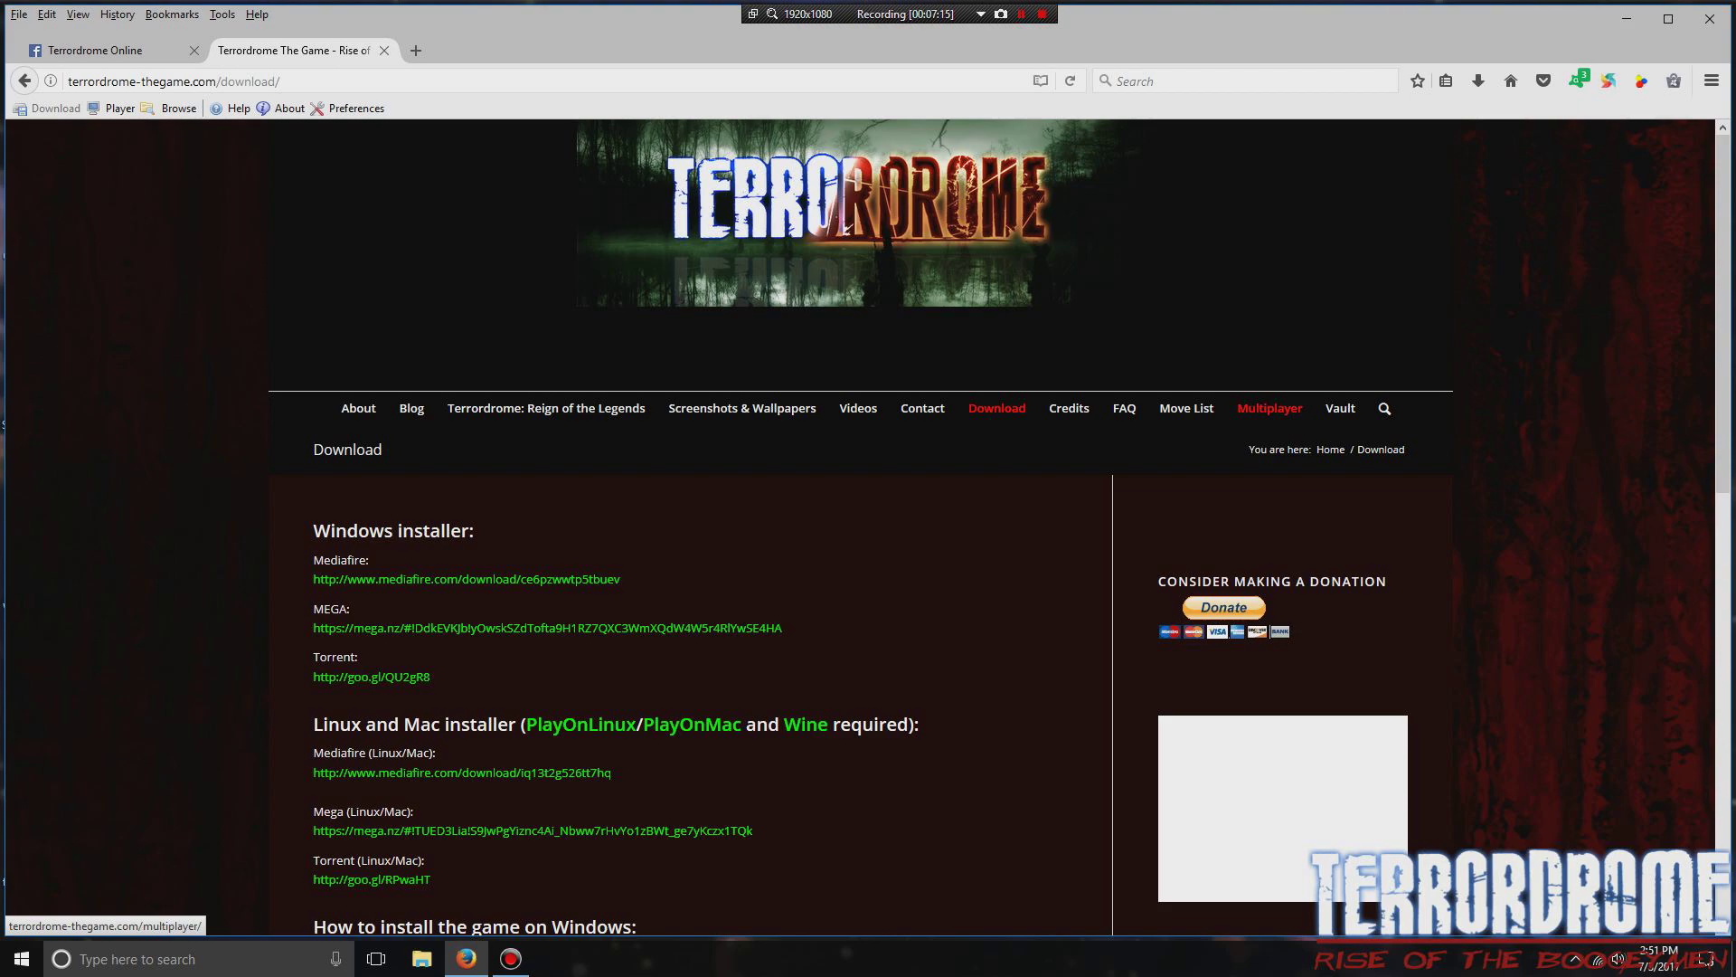
- Open the site's Multiplayer page and review the Visual C++ and .Net Framework prerequisites and the launcher setup steps
click(1270, 408)
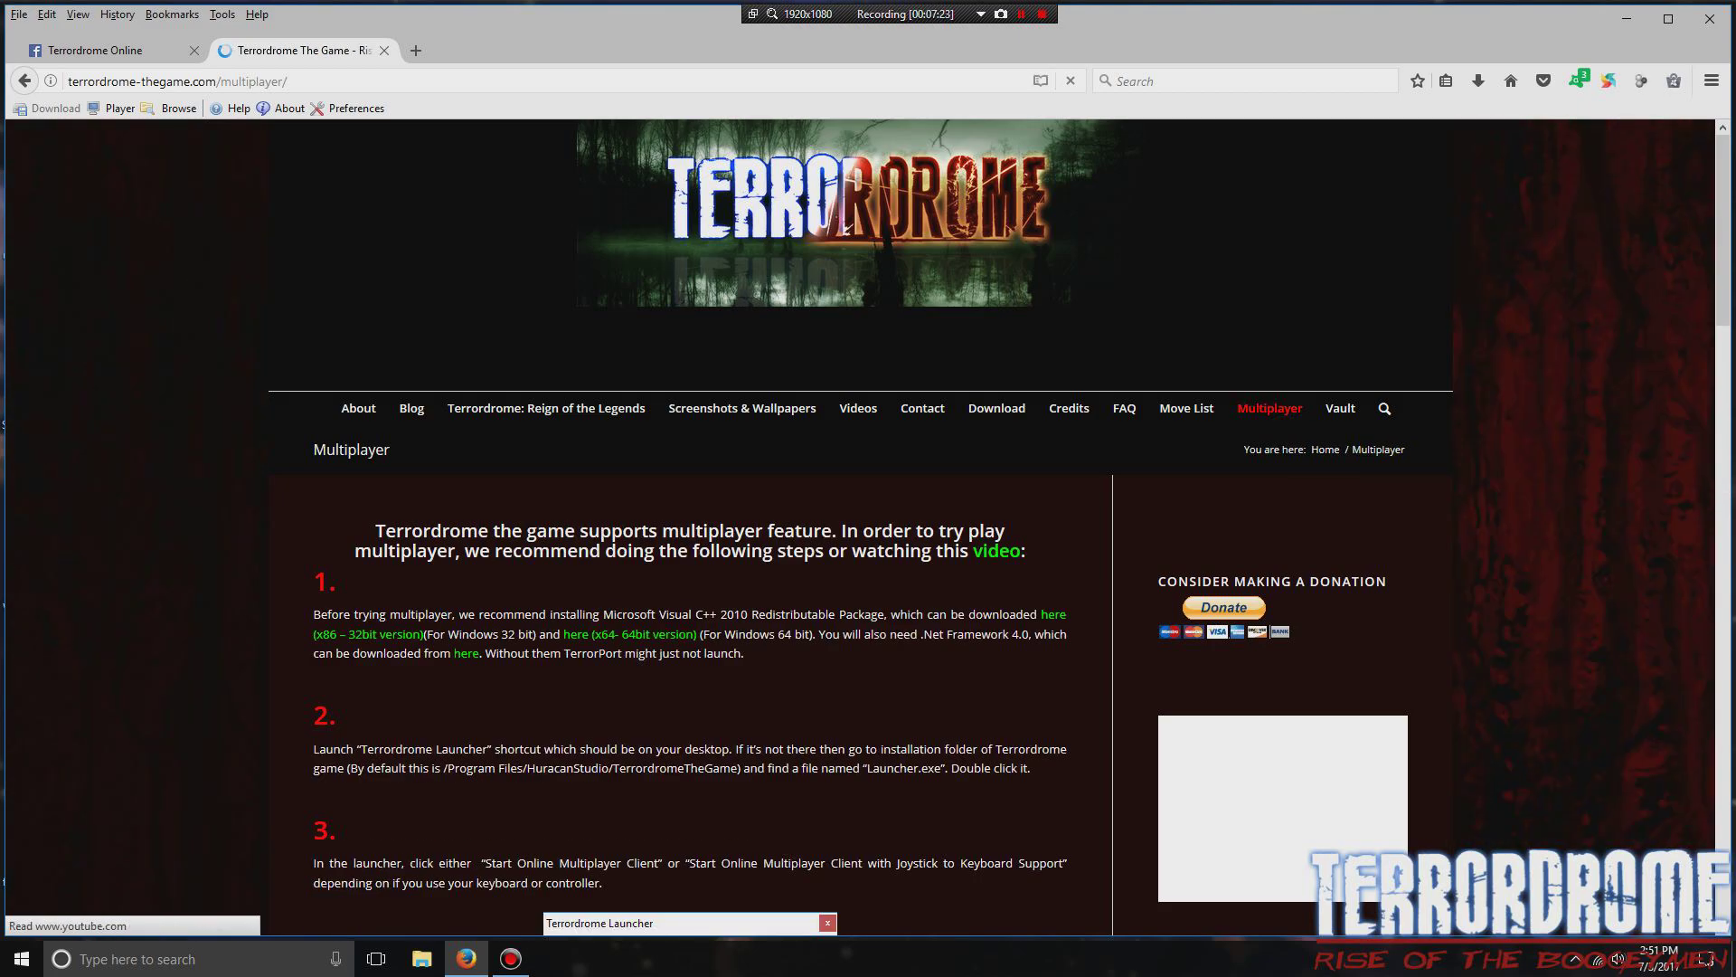
scroll(868, 543, down, 2)
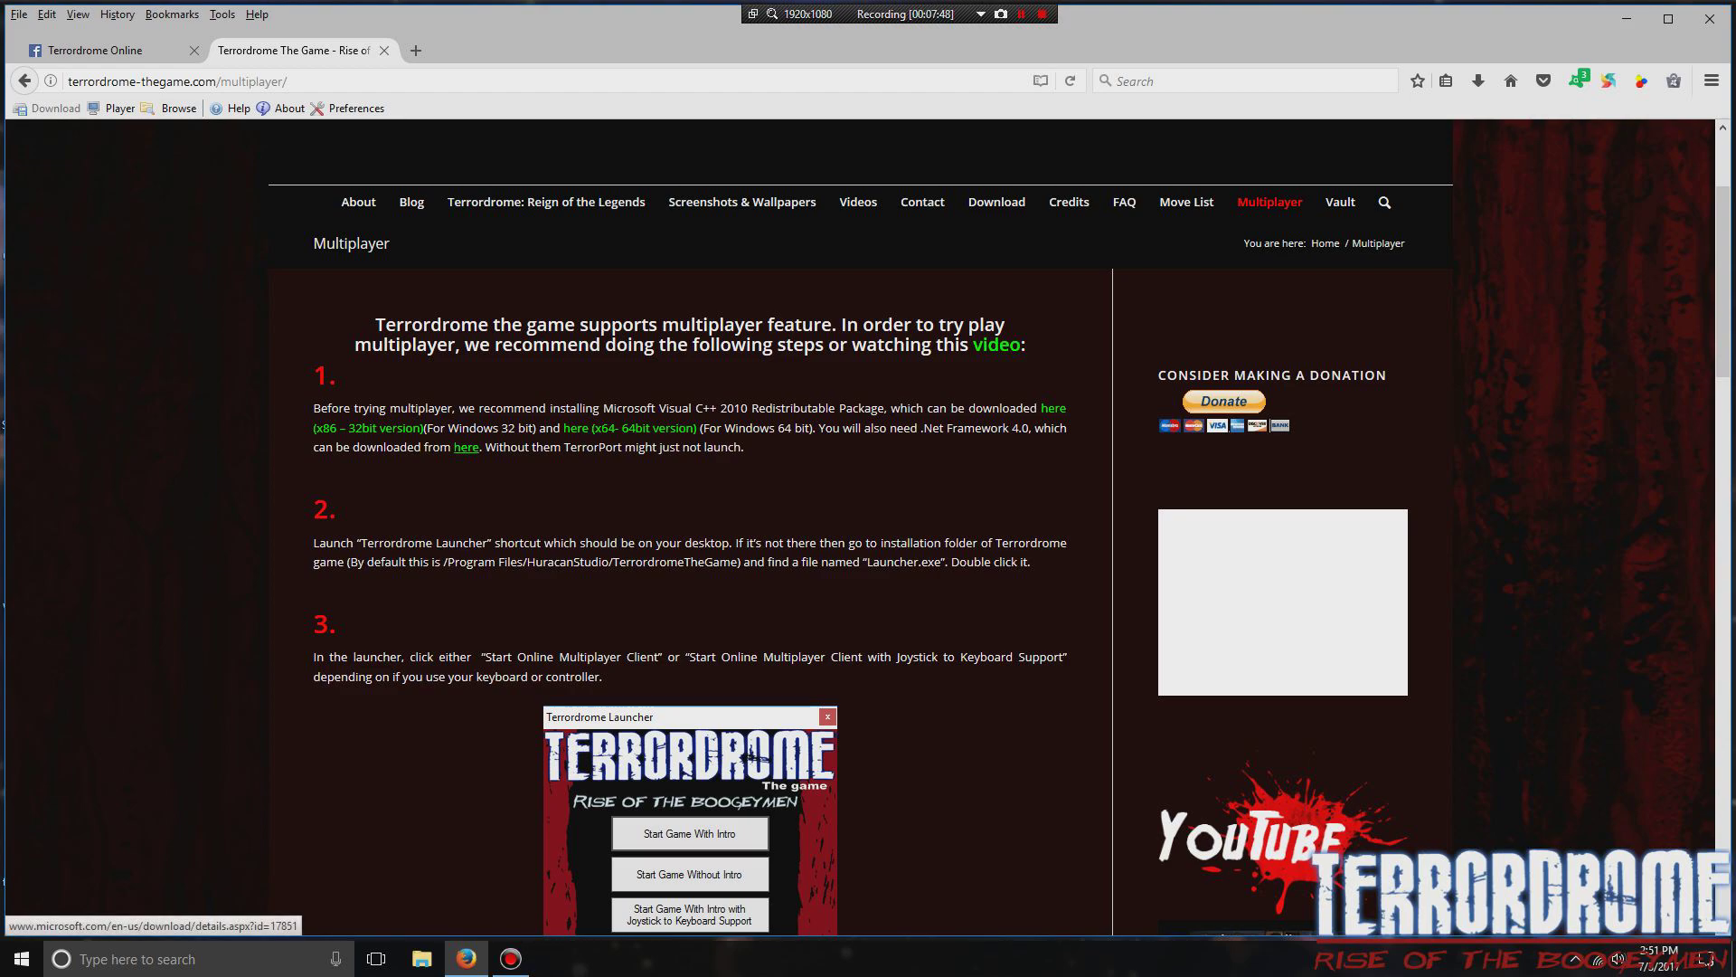
scroll(689, 687, down, 2)
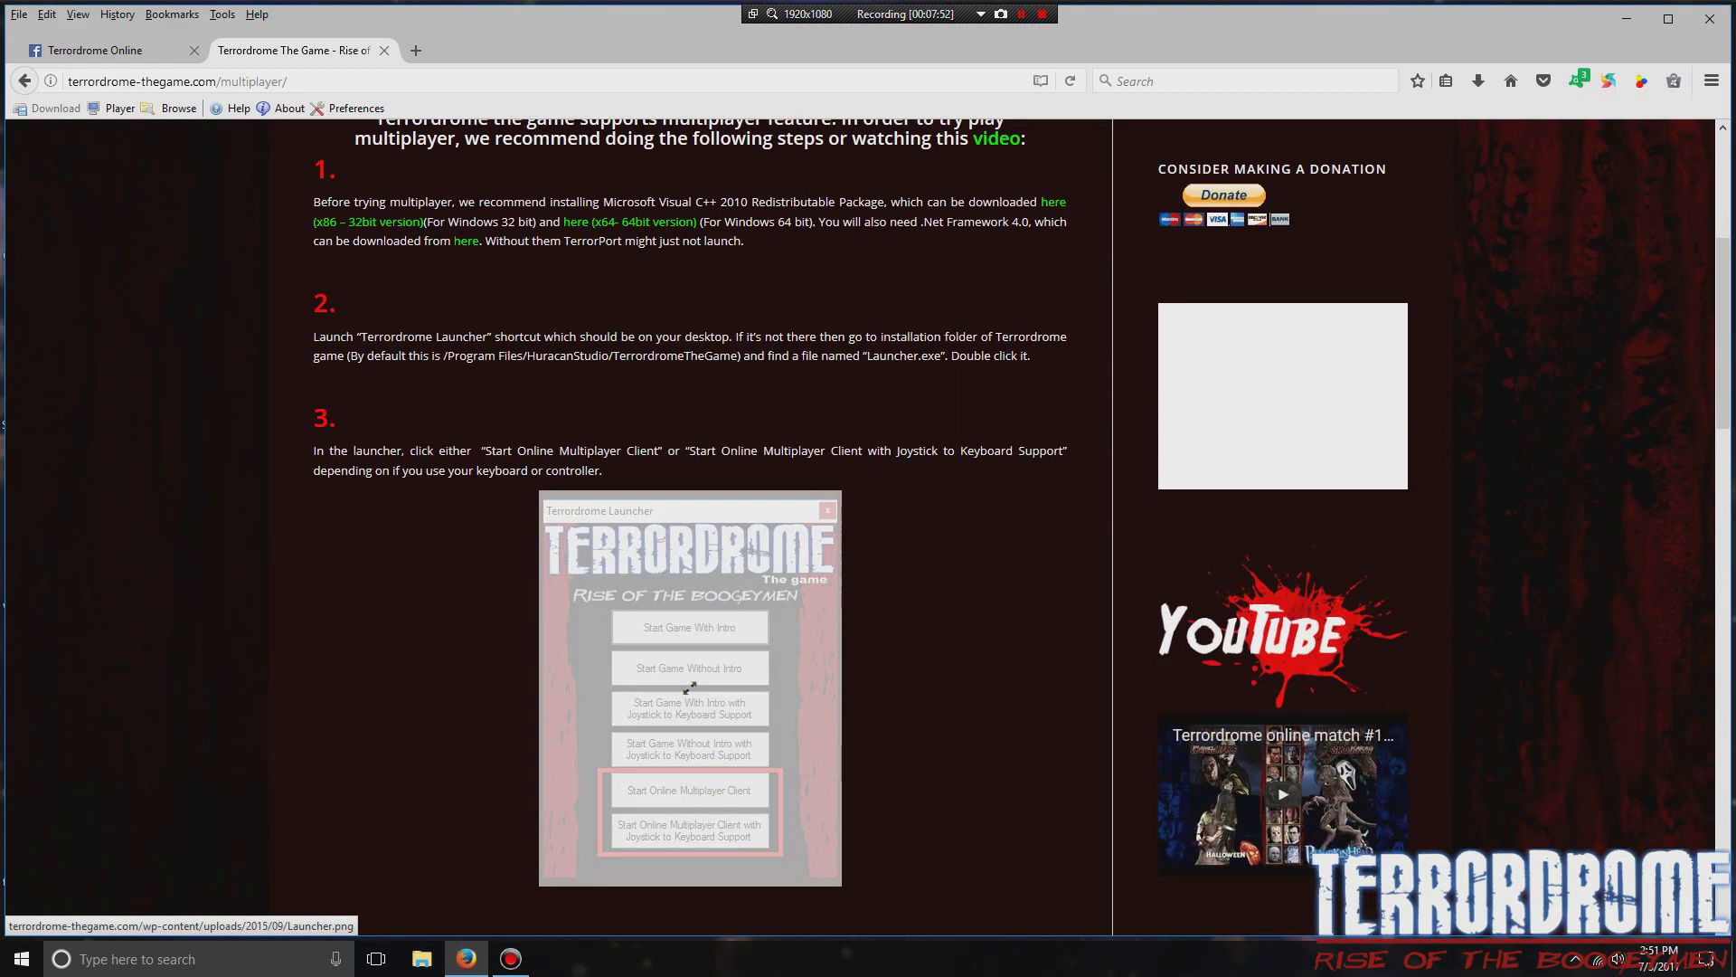
scroll(689, 633, down, 2)
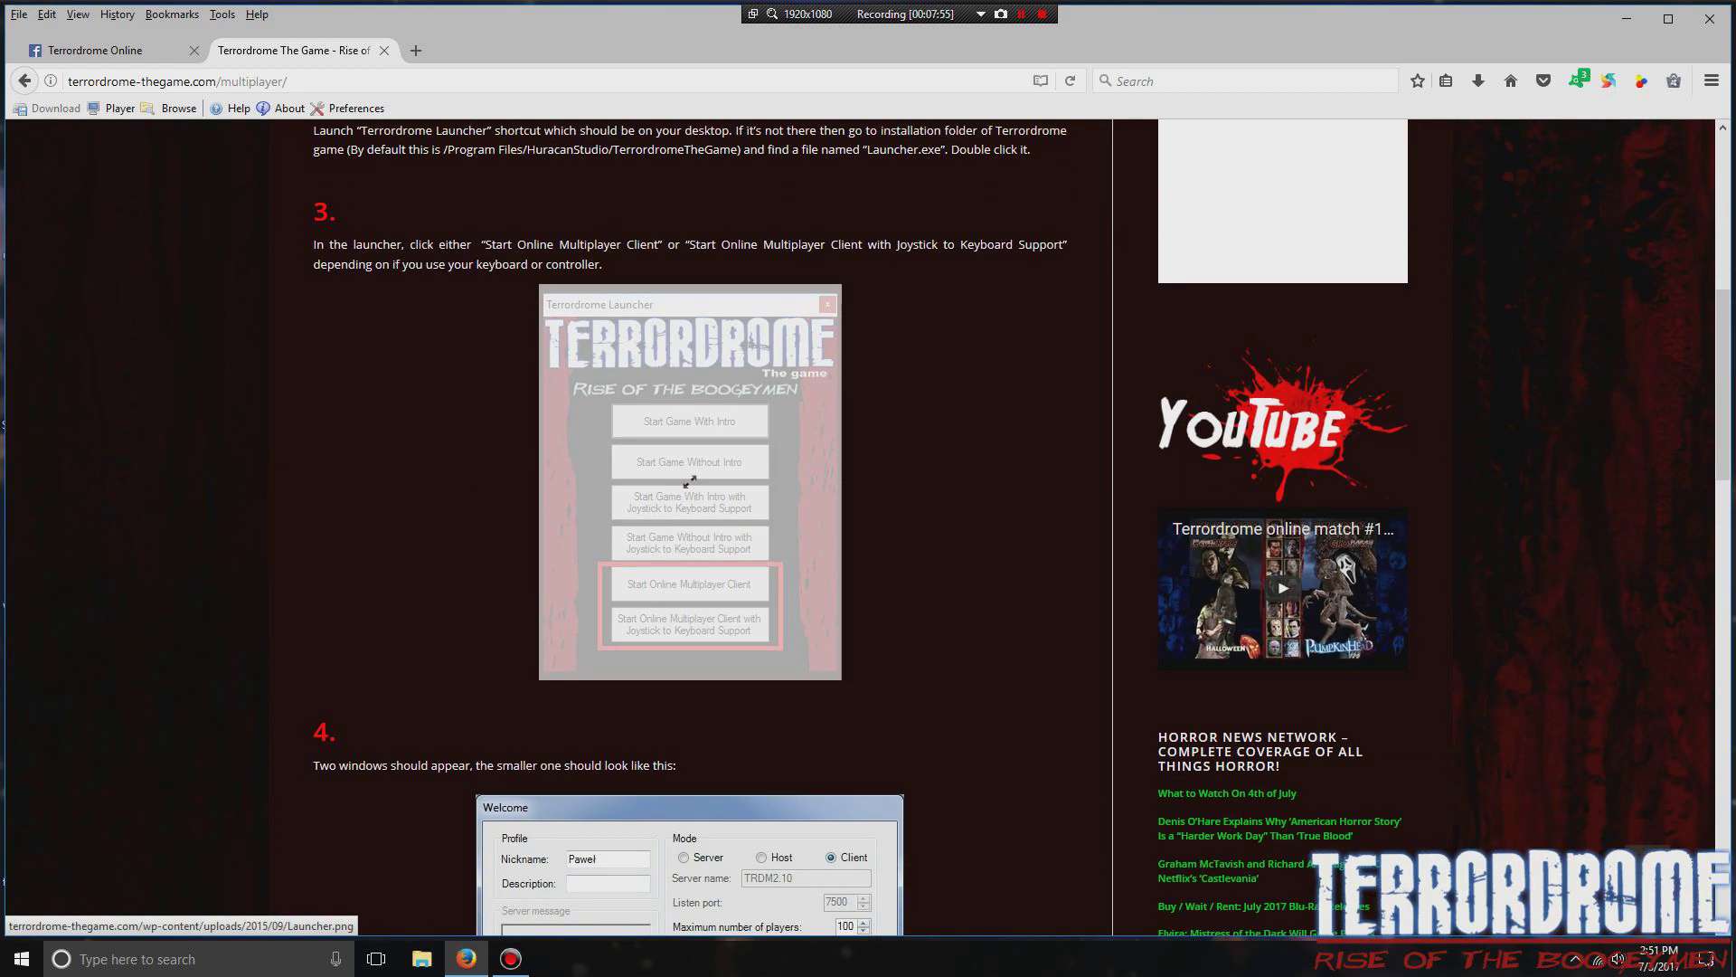
scroll(689, 481, up, 6)
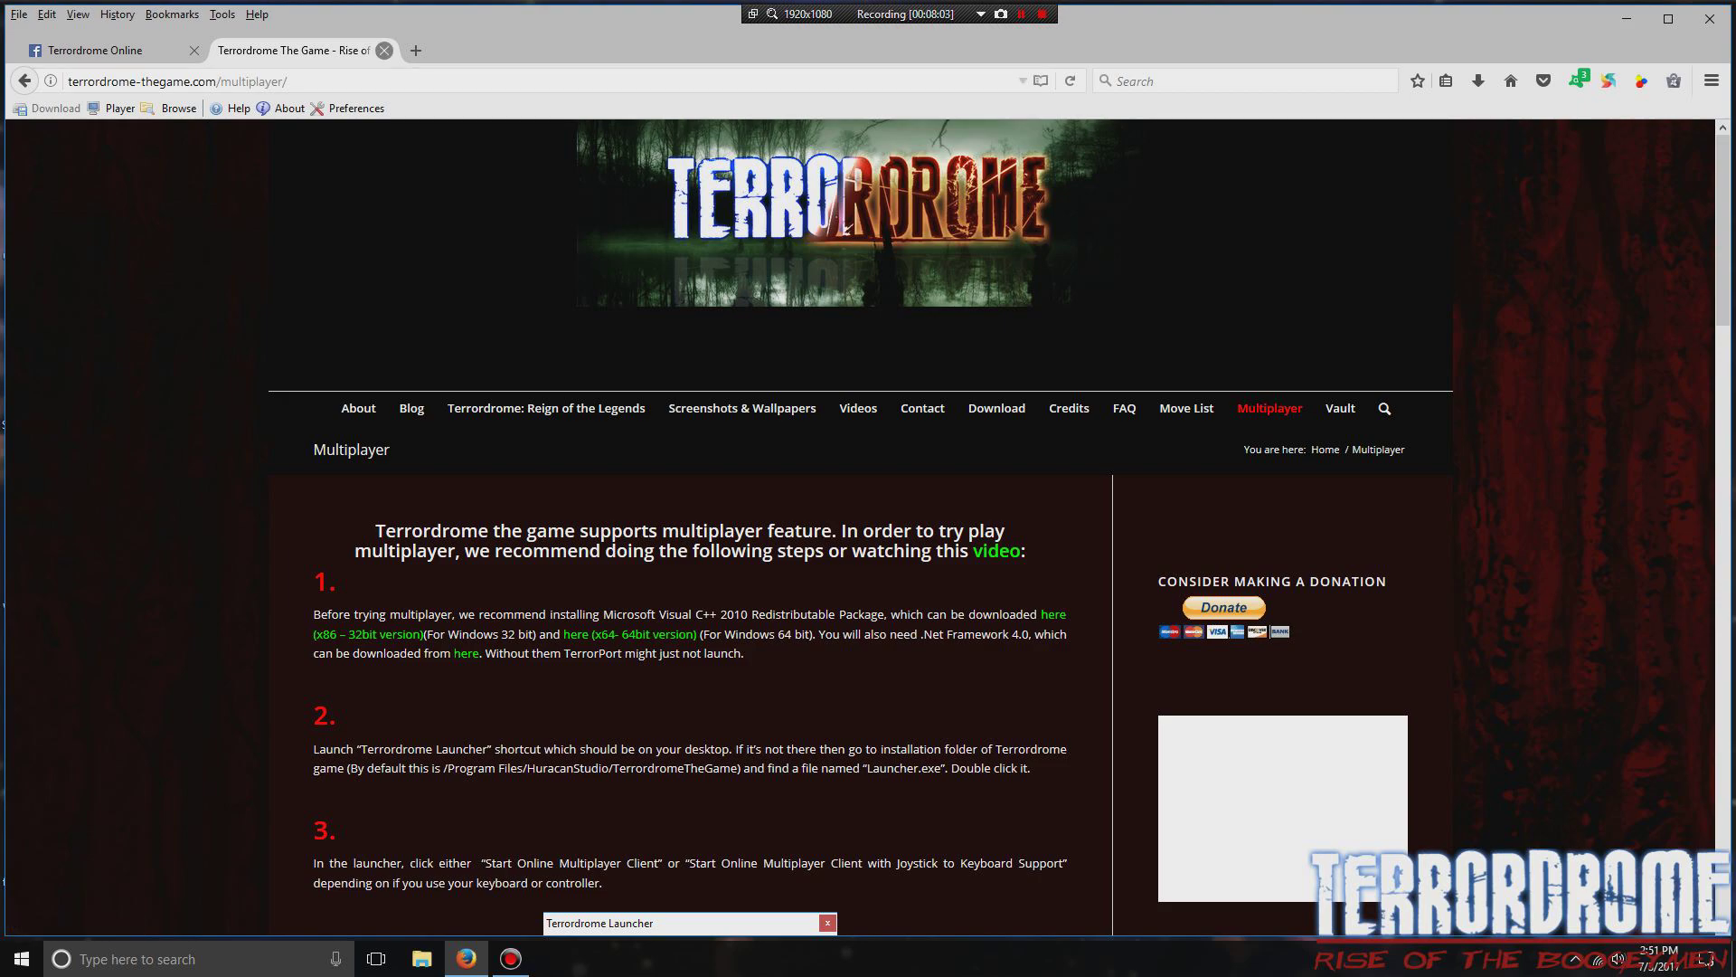
- Close the Terrordrome website's tab and draft a post reading "im online" in the Terrordrome Online Facebook group
click(384, 50)
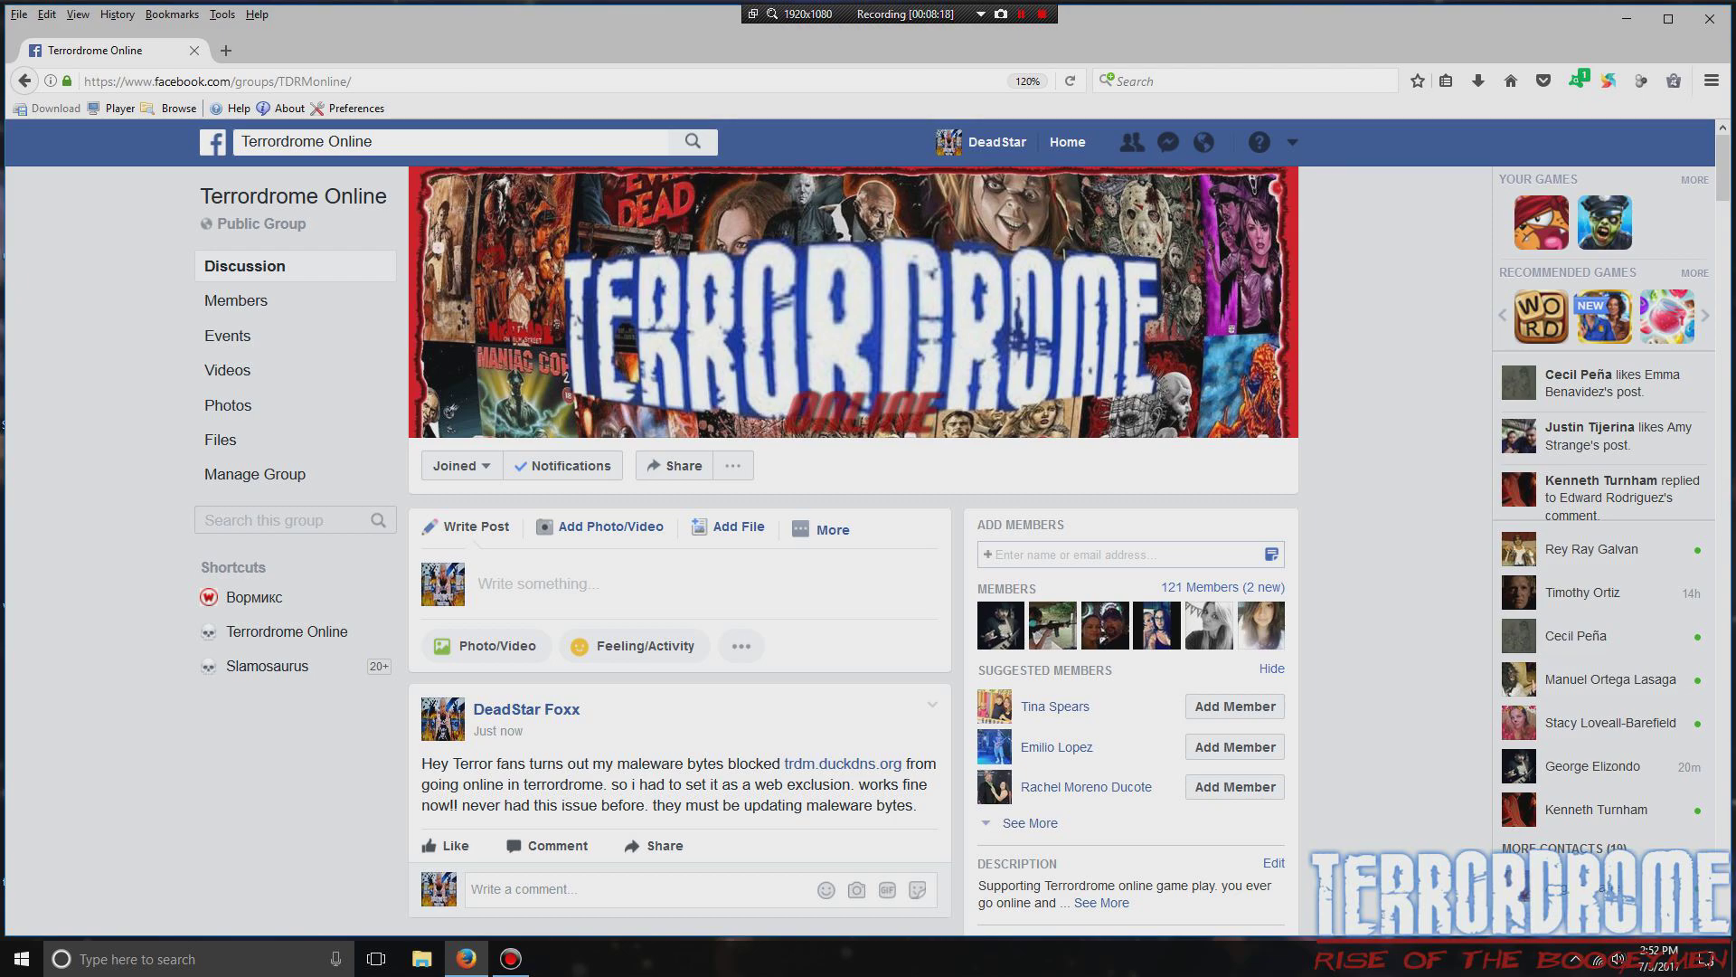
scroll(853, 543, down, 3)
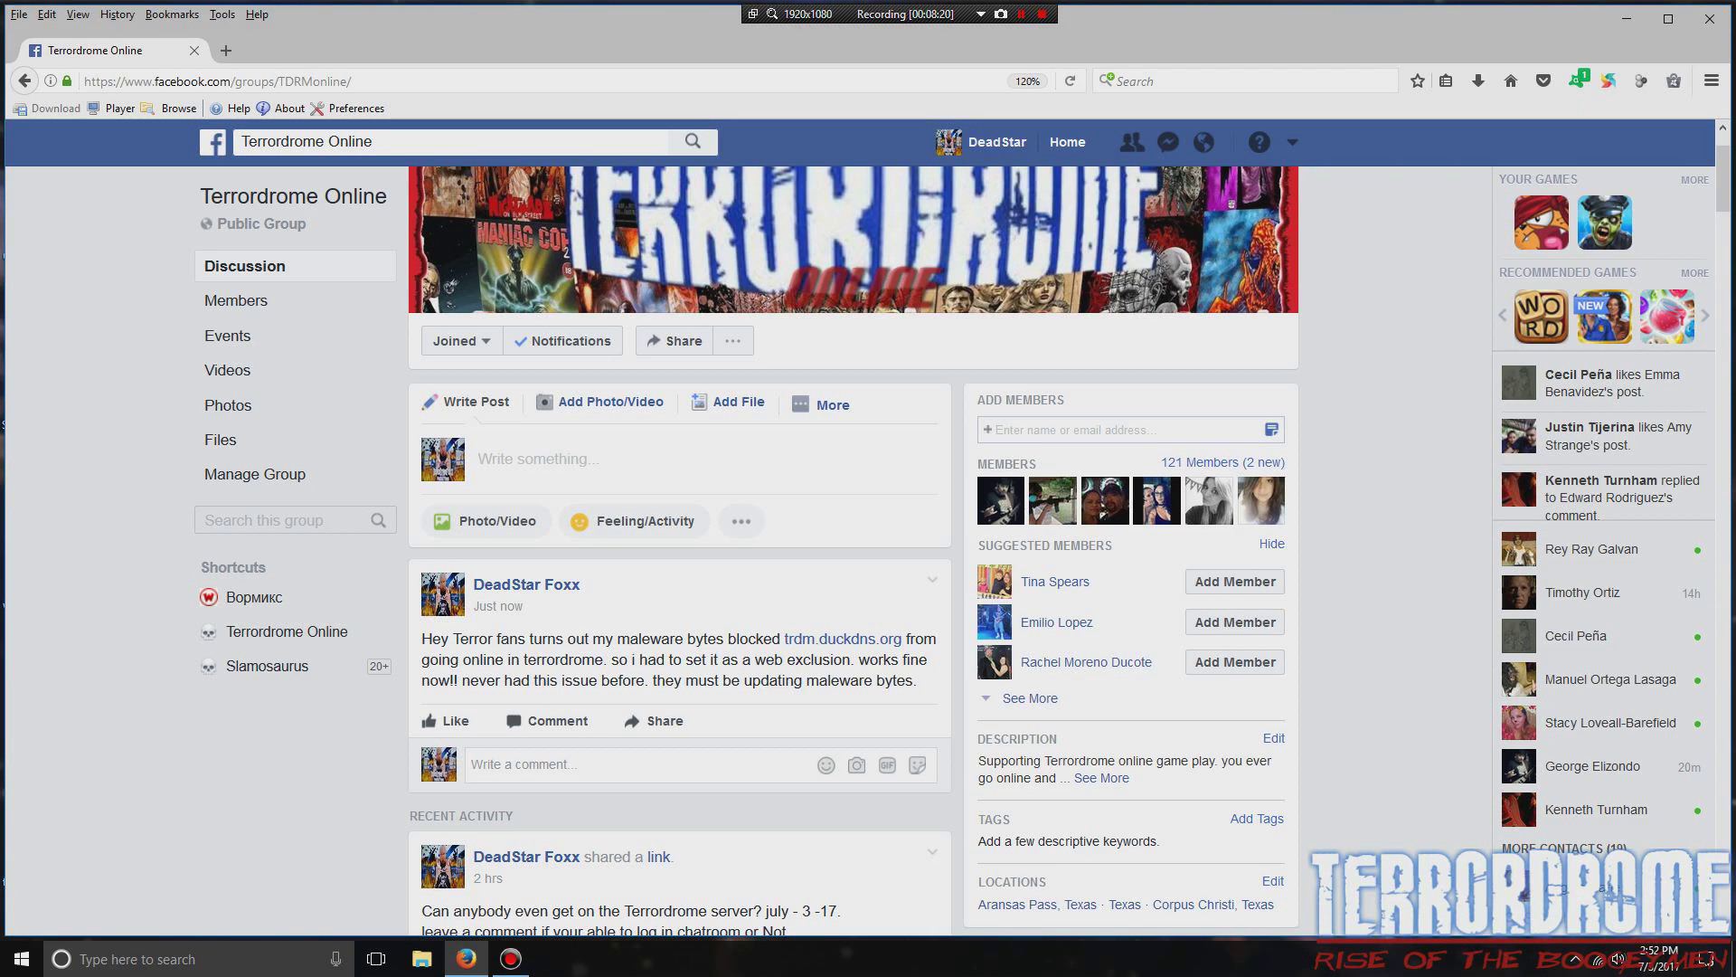
click(533, 458)
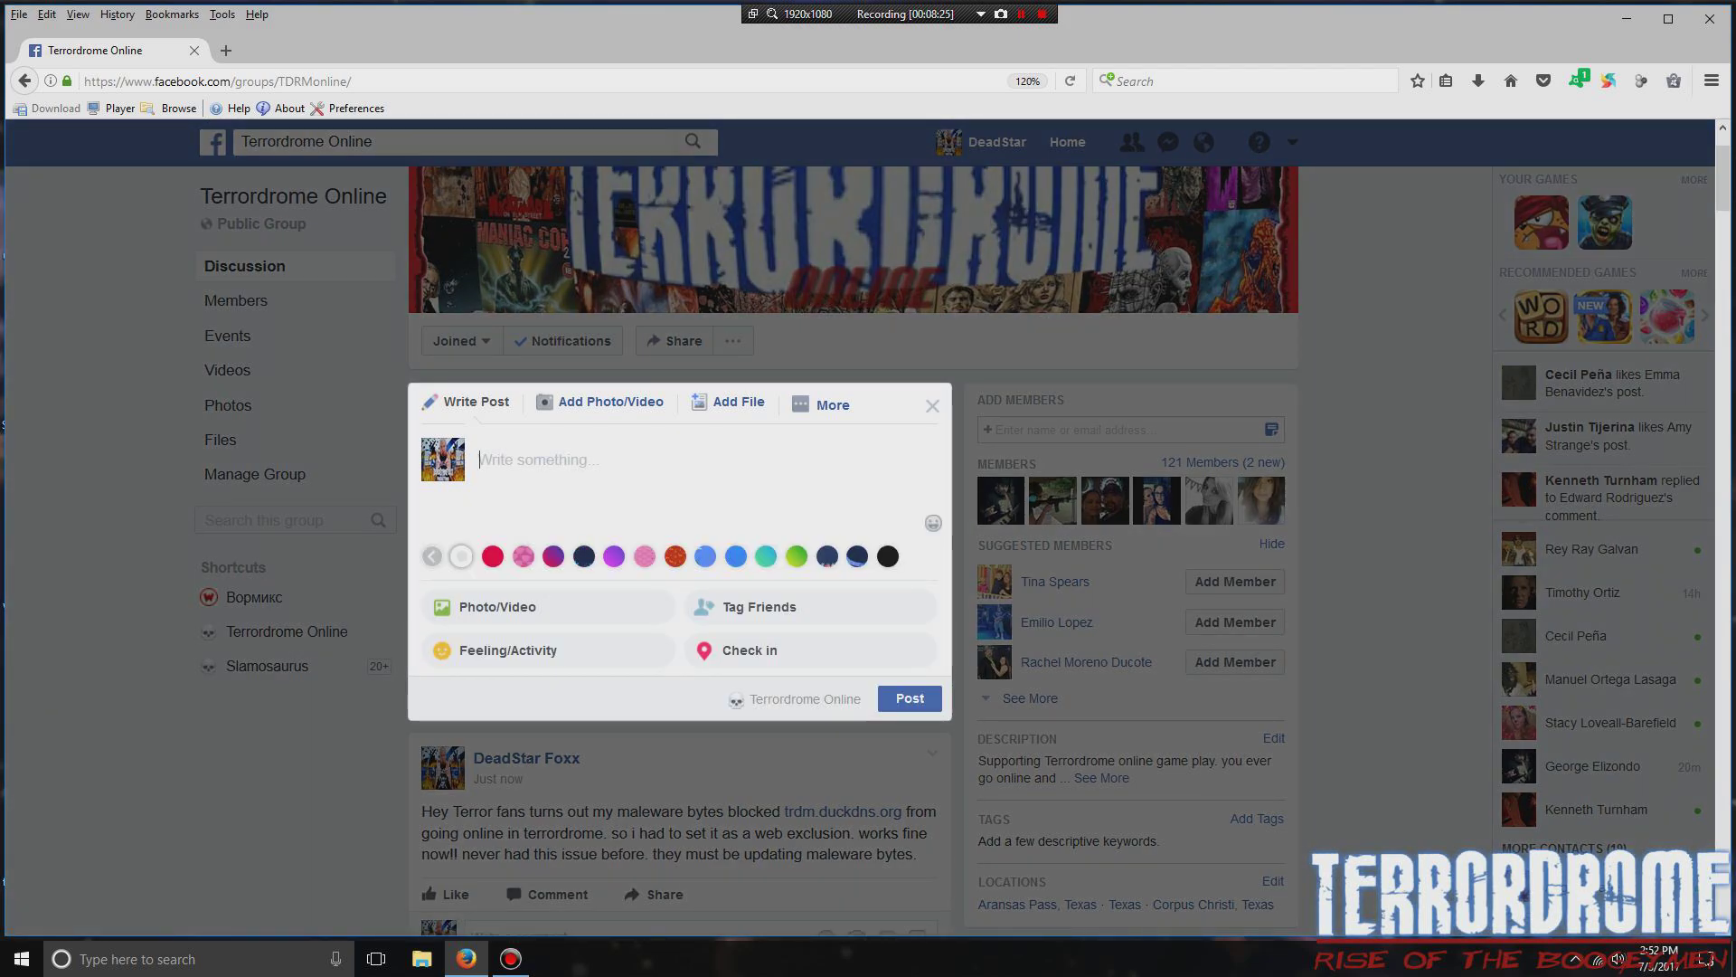
text(im online)
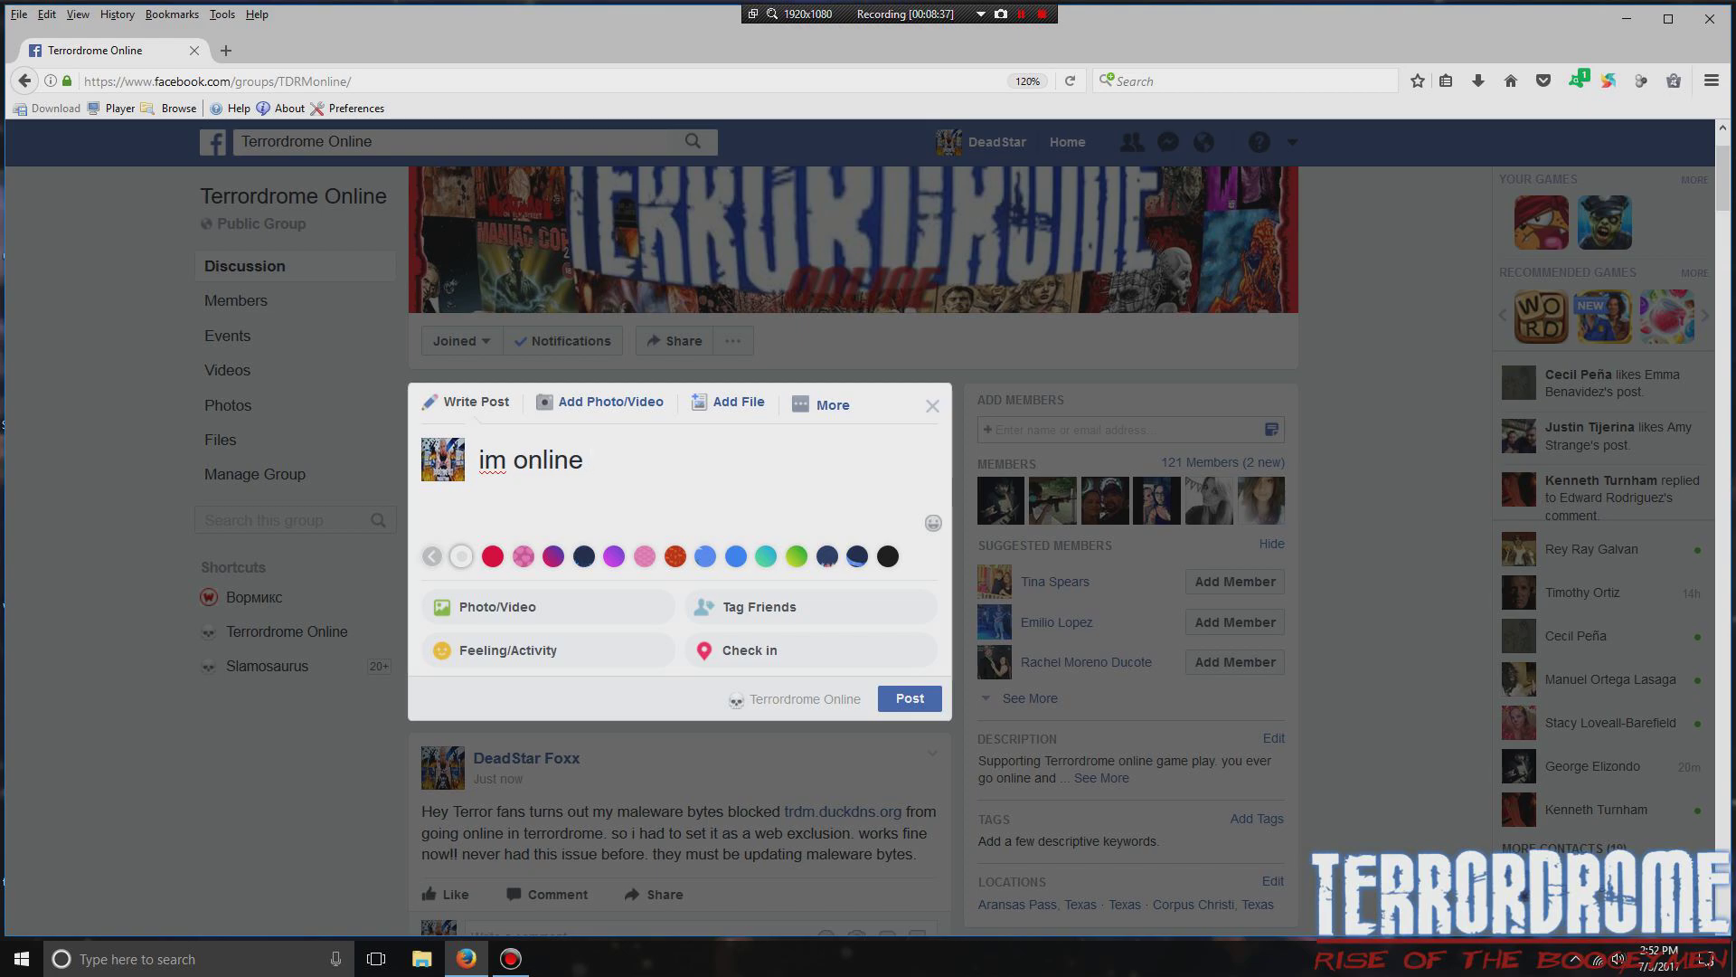
- Discard the unfinished group post by leaving the page for the Facebook home feed
key(Escape)
key(shift+Left)
key(shift+Left)
key(shift+Left)
key(shift+Left)
key(shift+Left)
key(shift+Left)
key(shift+Left)
key(shift+Left)
key(shift+Left)
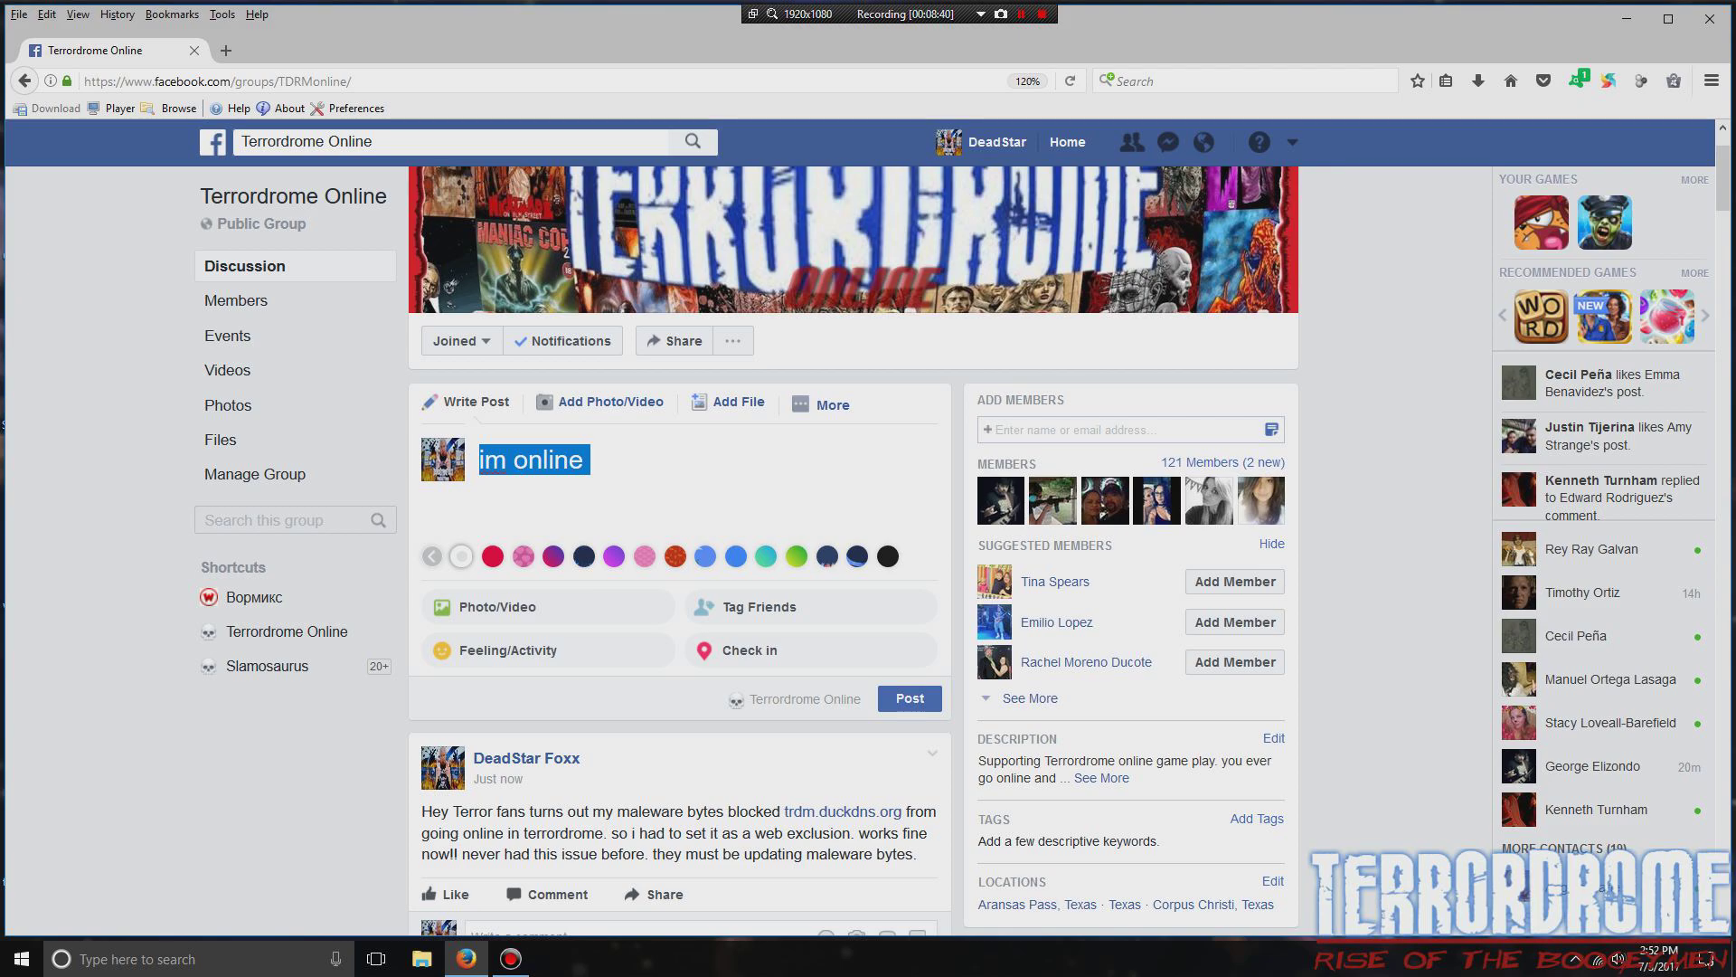
key(alt+Left)
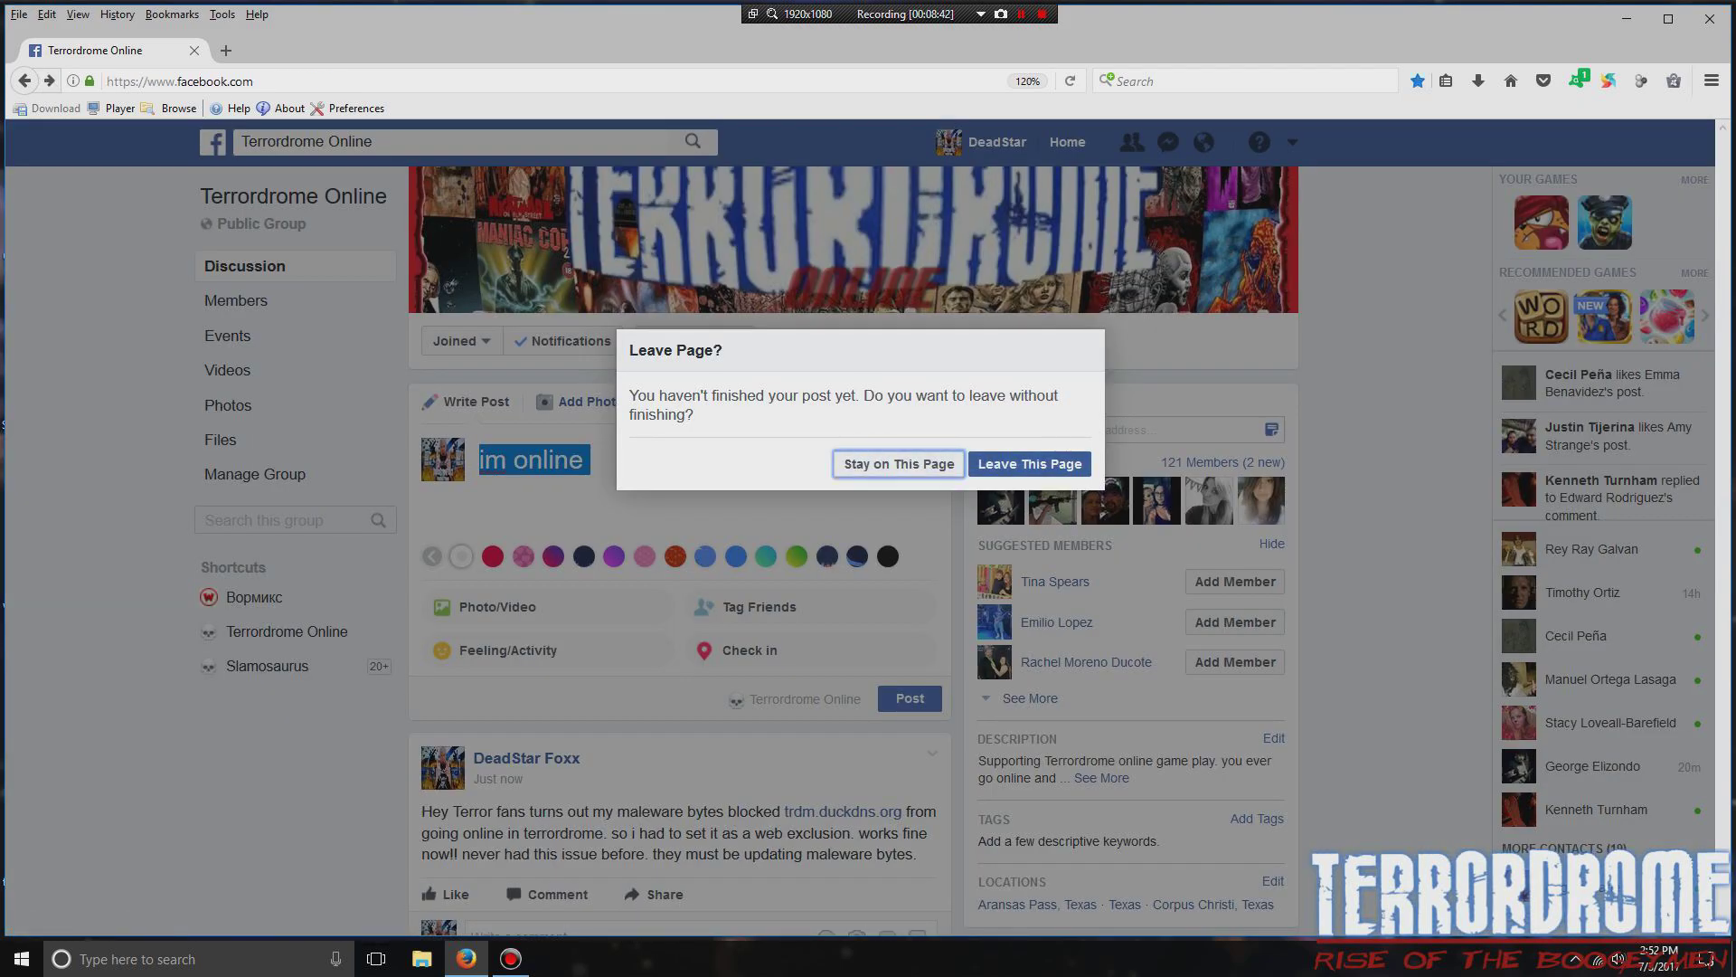
key(Tab)
key(Return)
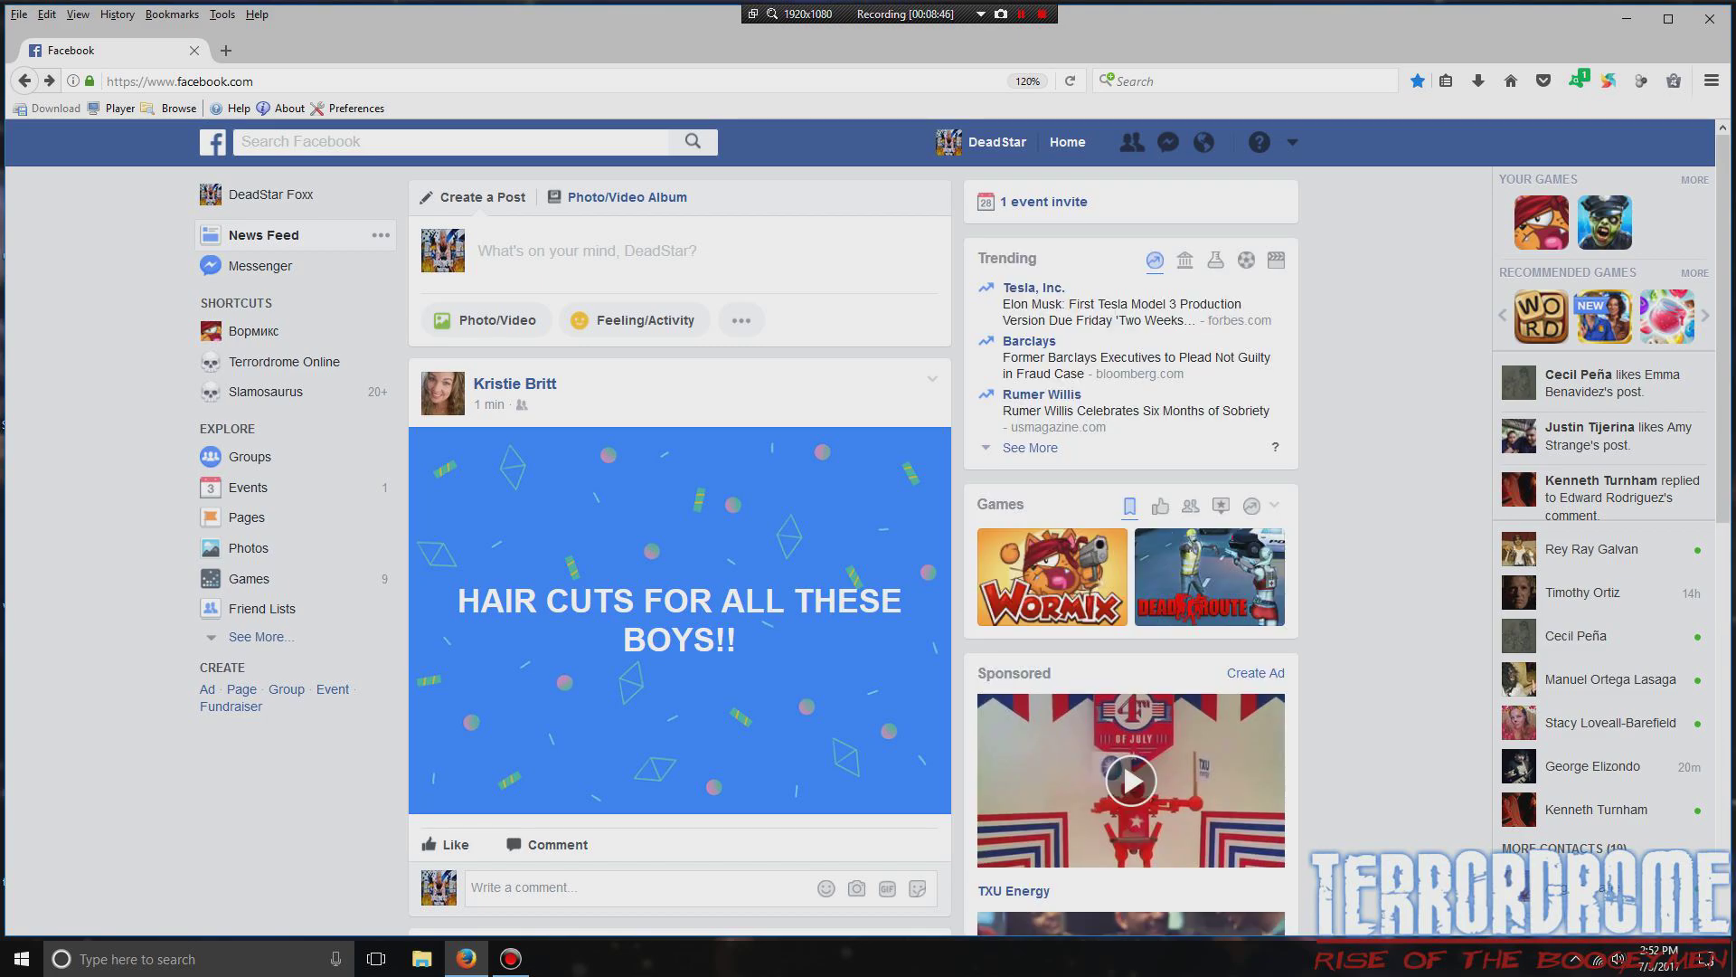
scroll(1069, 535, down, 4)
scroll(1069, 535, up, 4)
- Close the browser and use the Terrordrome Launcher's online multiplayer client to connect to trdm.duckdns.org on port 7500 in Host mode
click(1709, 19)
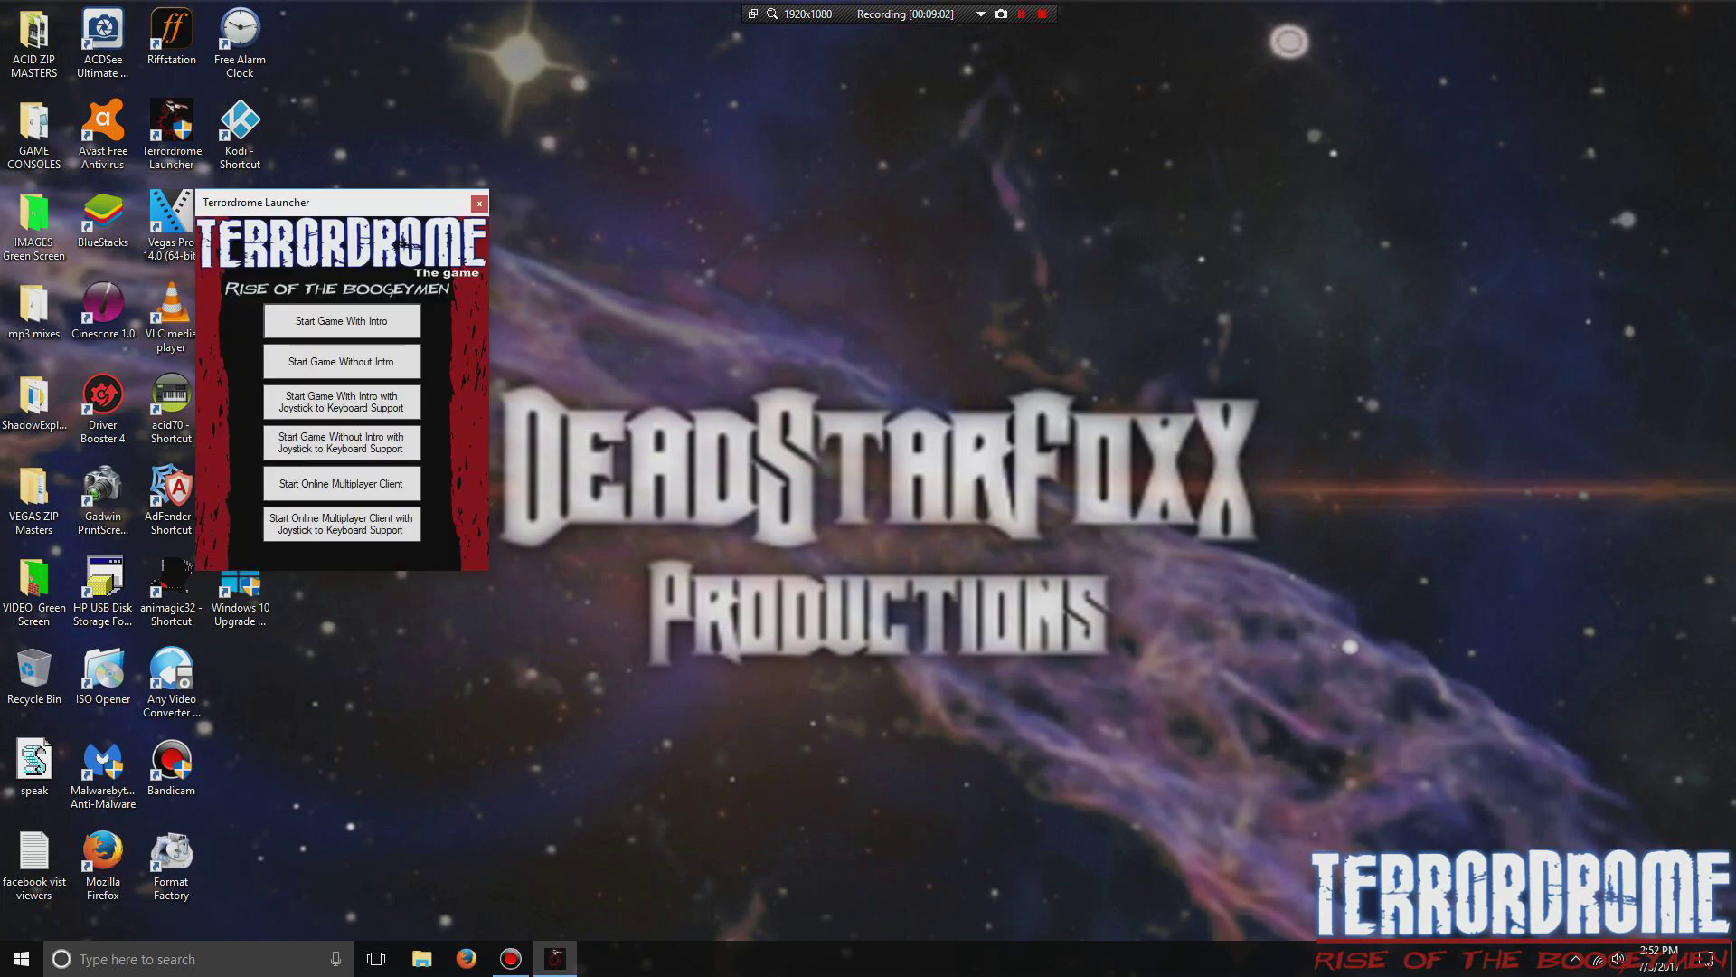
click(341, 483)
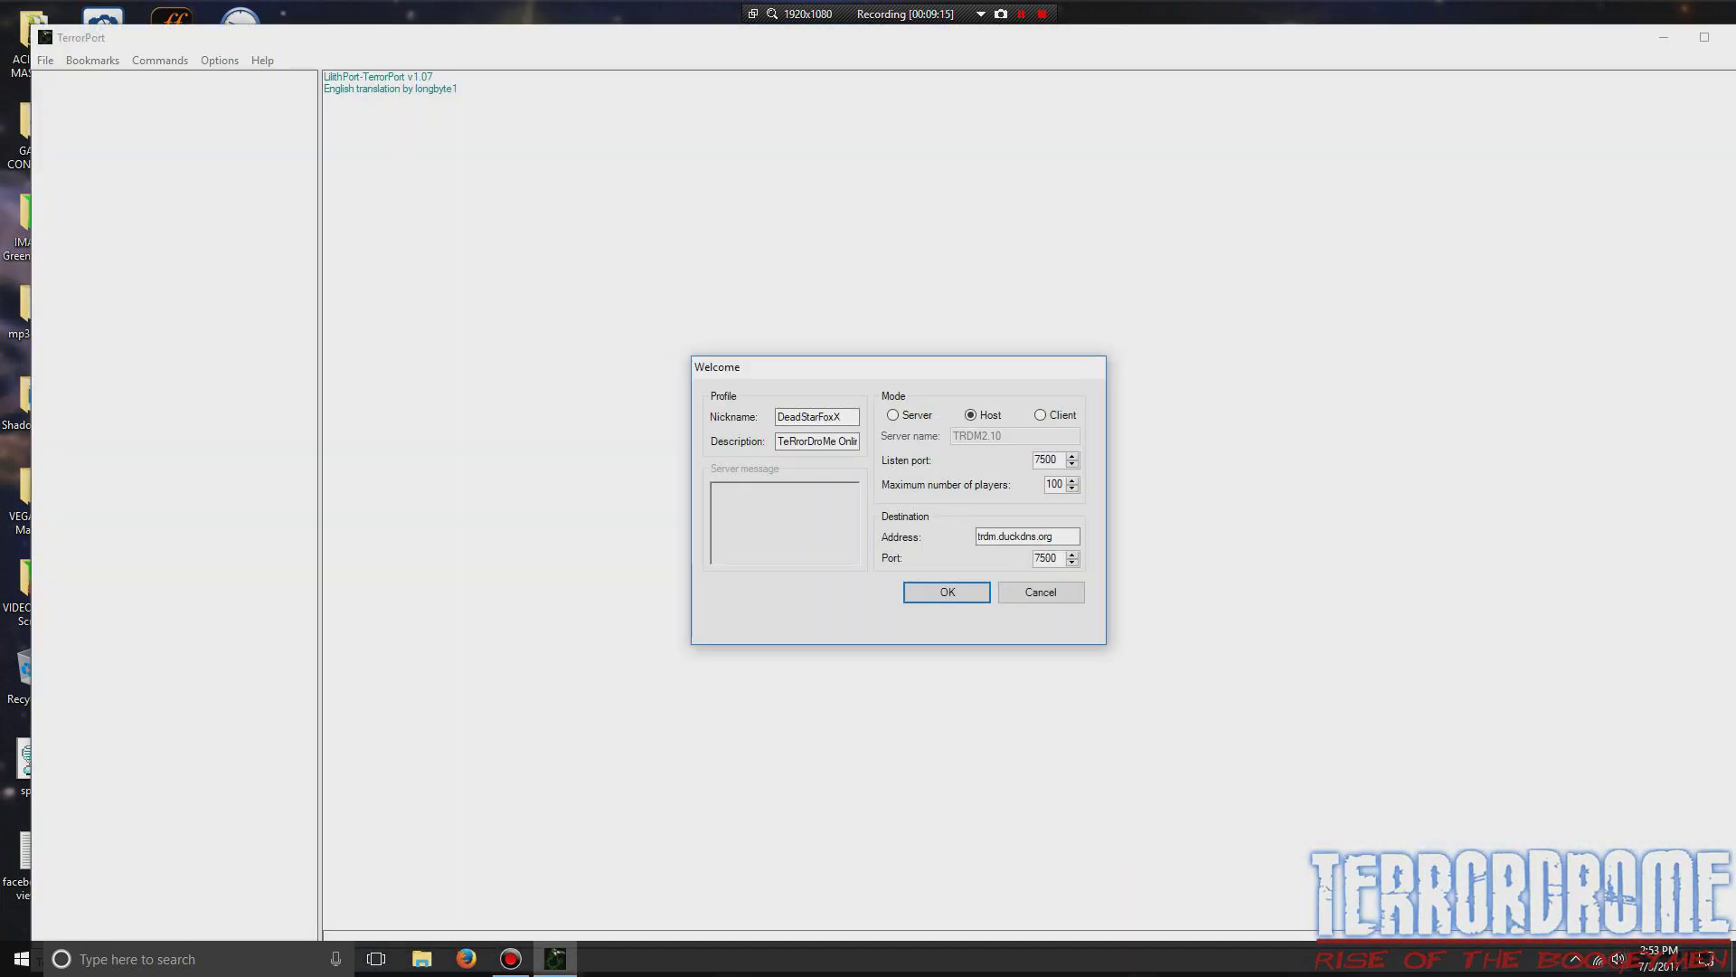
key(Return)
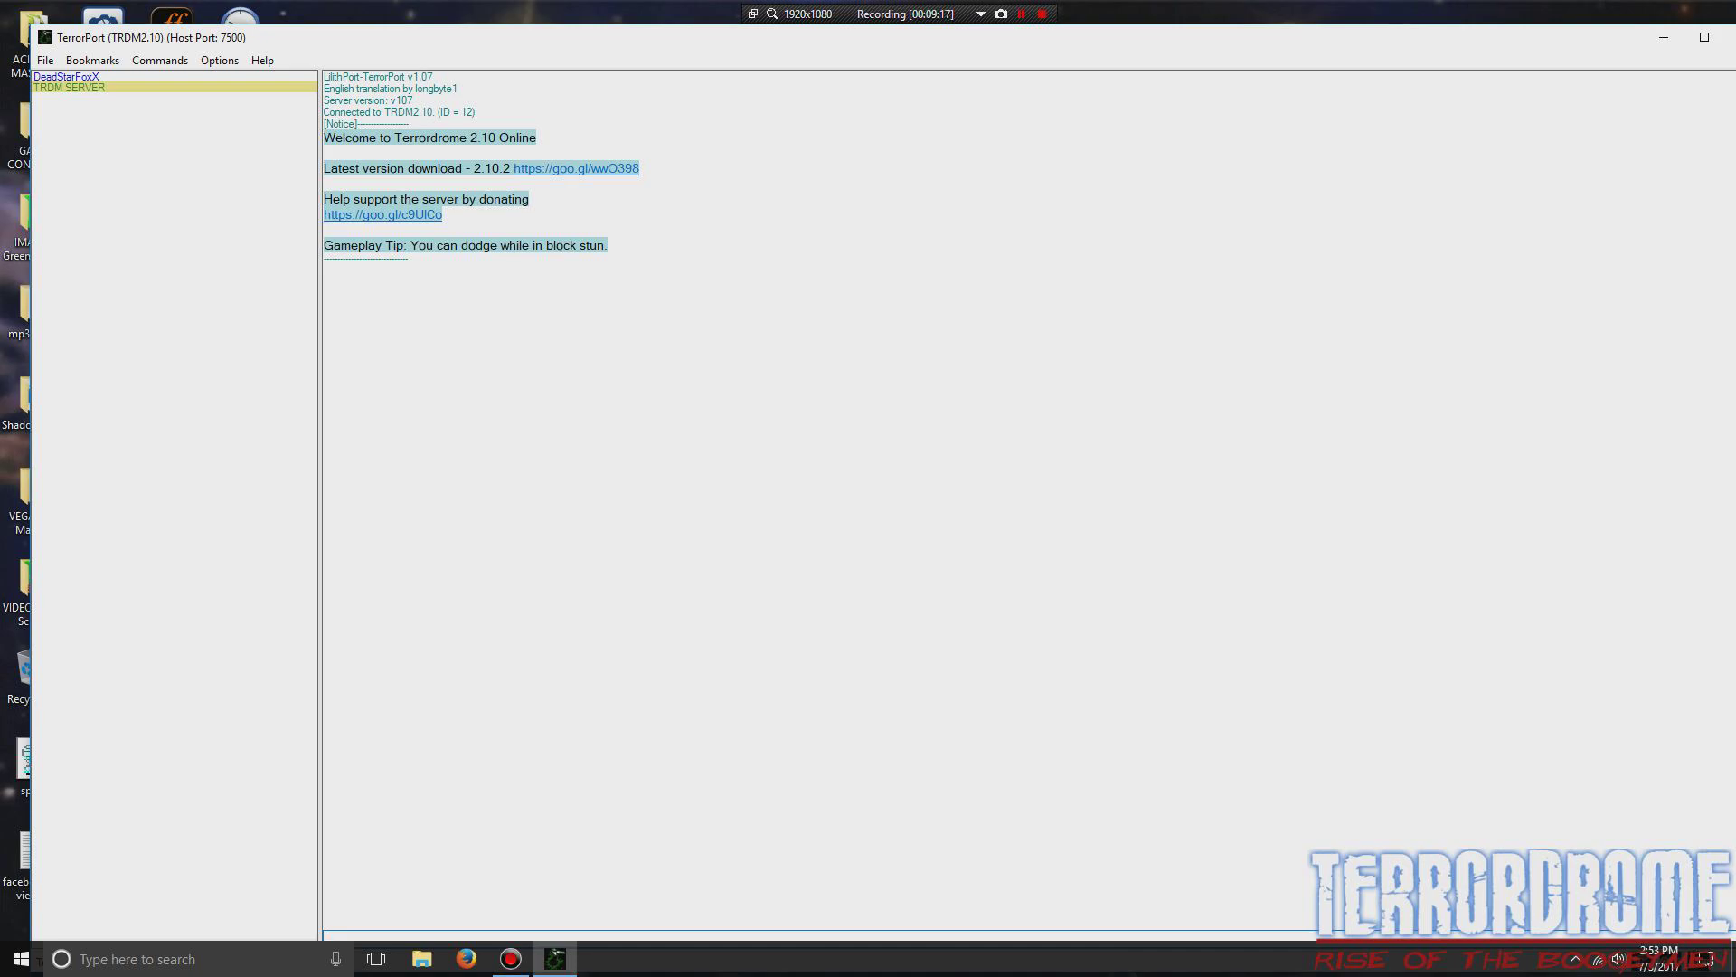